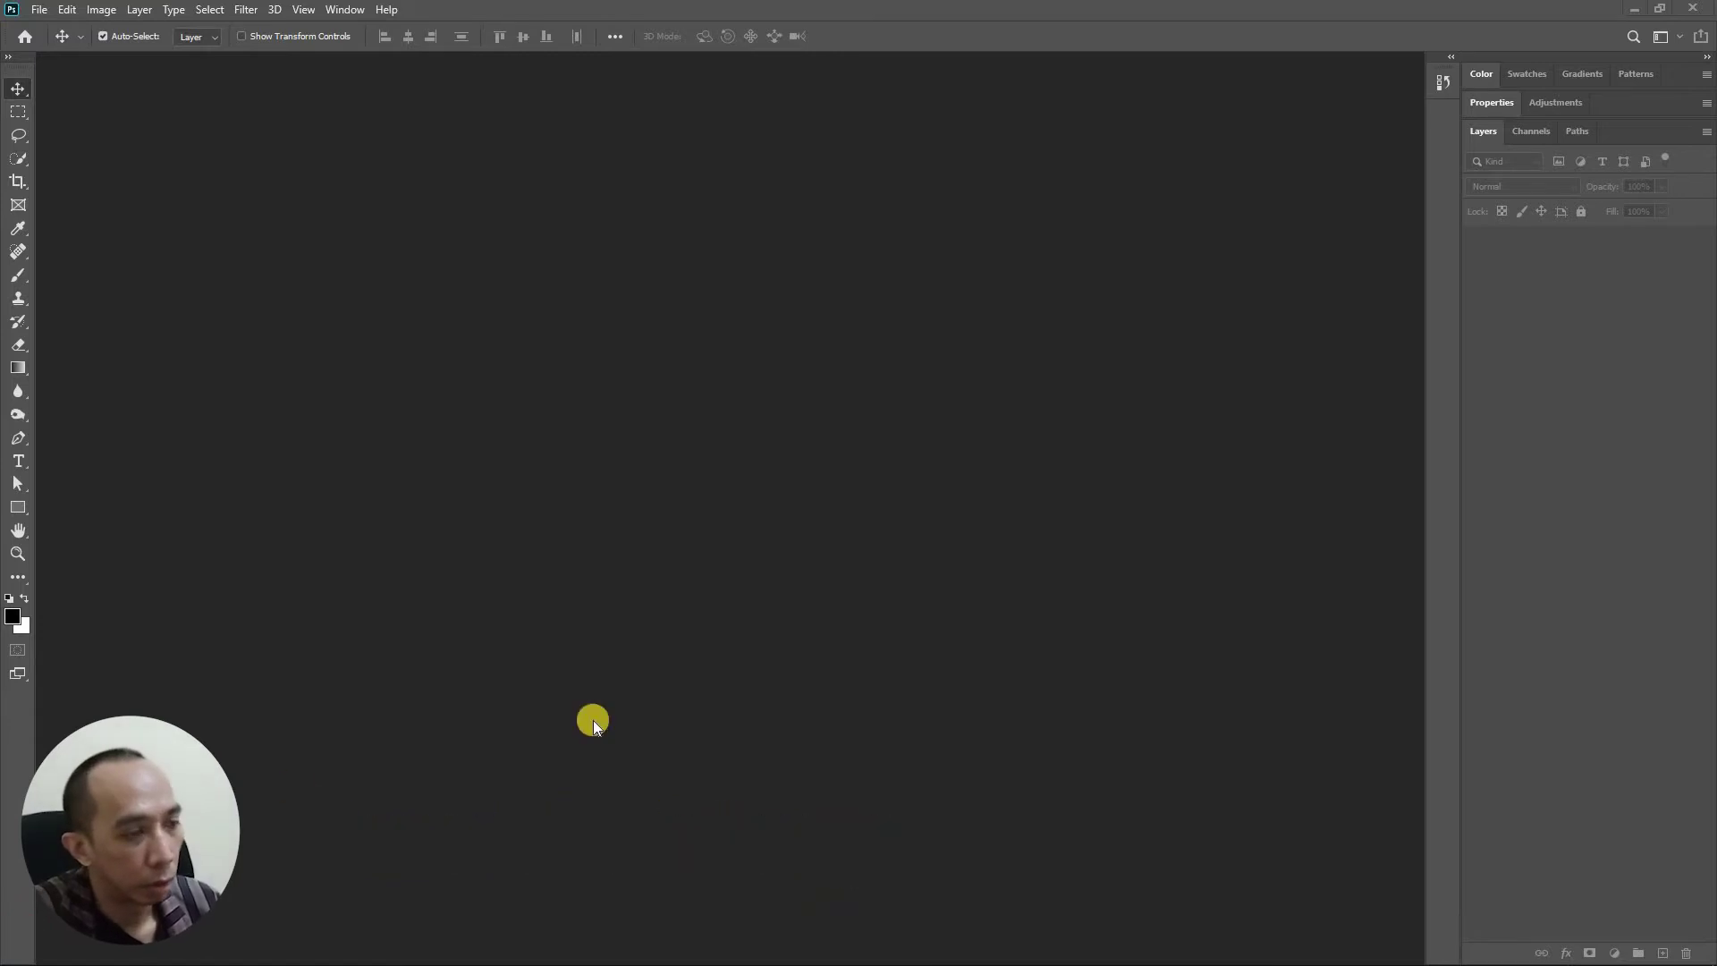
# Step: Show the History panel expanded beside the Layers panel
pyautogui.click(1441, 81)
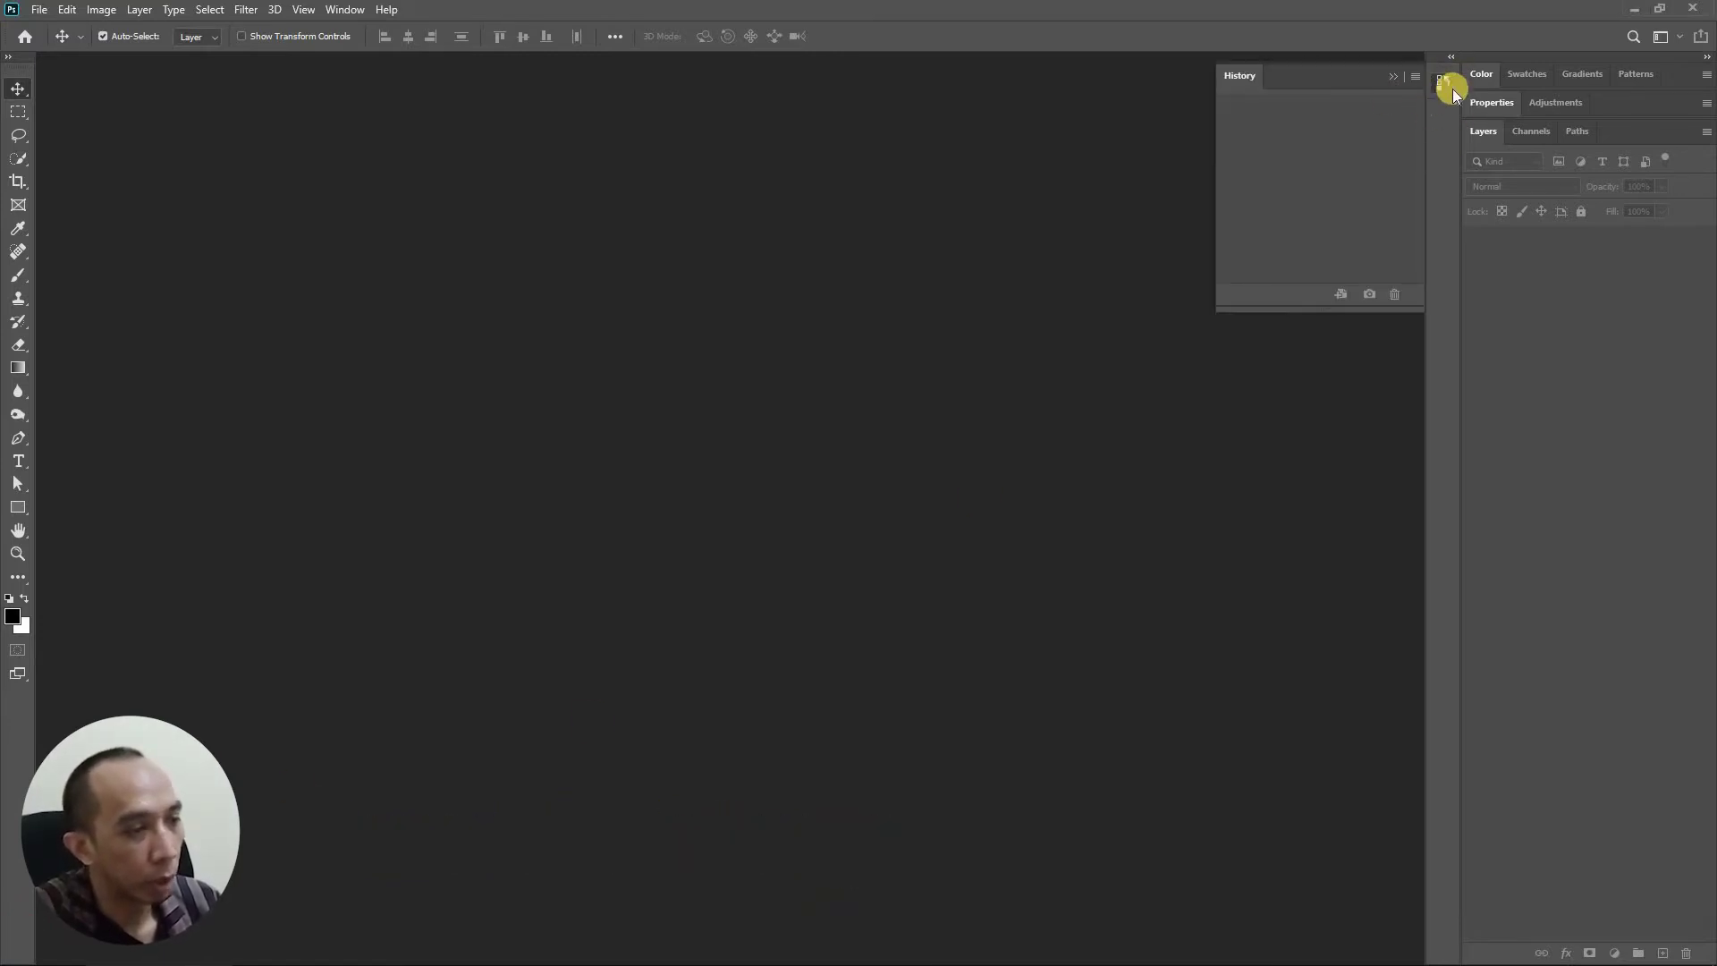
pyautogui.click(1450, 58)
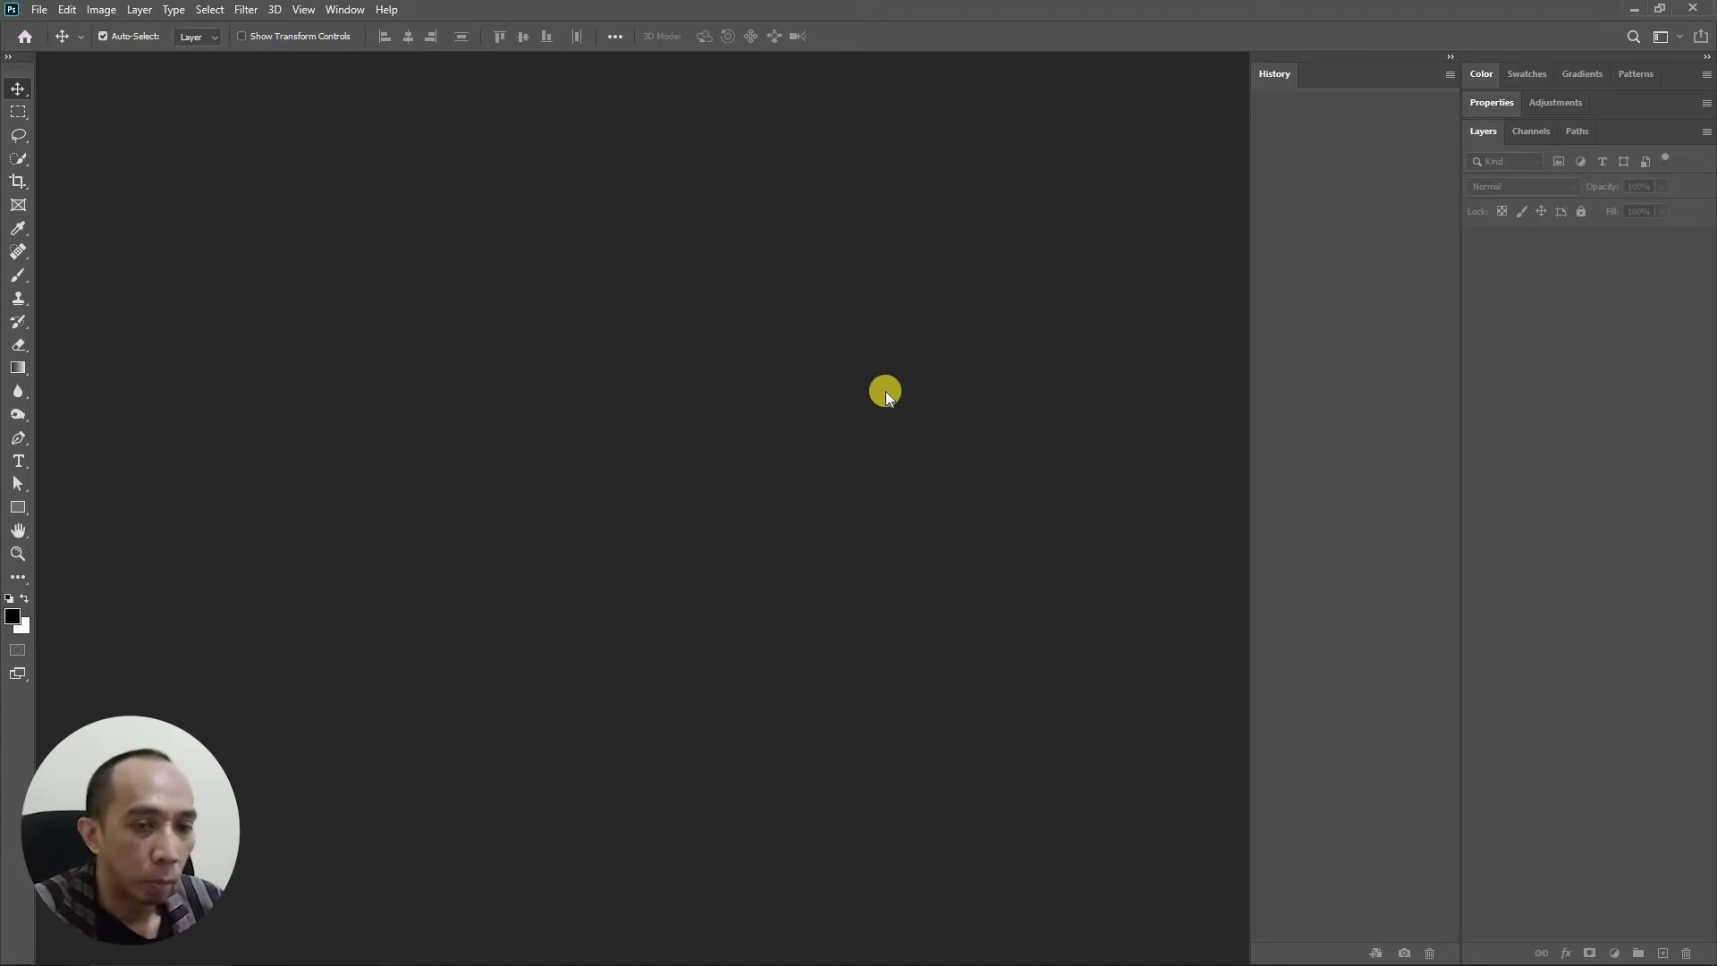
# Step: Open fallow-deer-984573_1920.jpg and wildfire-1105209.jpg from the Tutorial folder
pyautogui.doubleClick(886, 390)
pyautogui.click(208, 175)
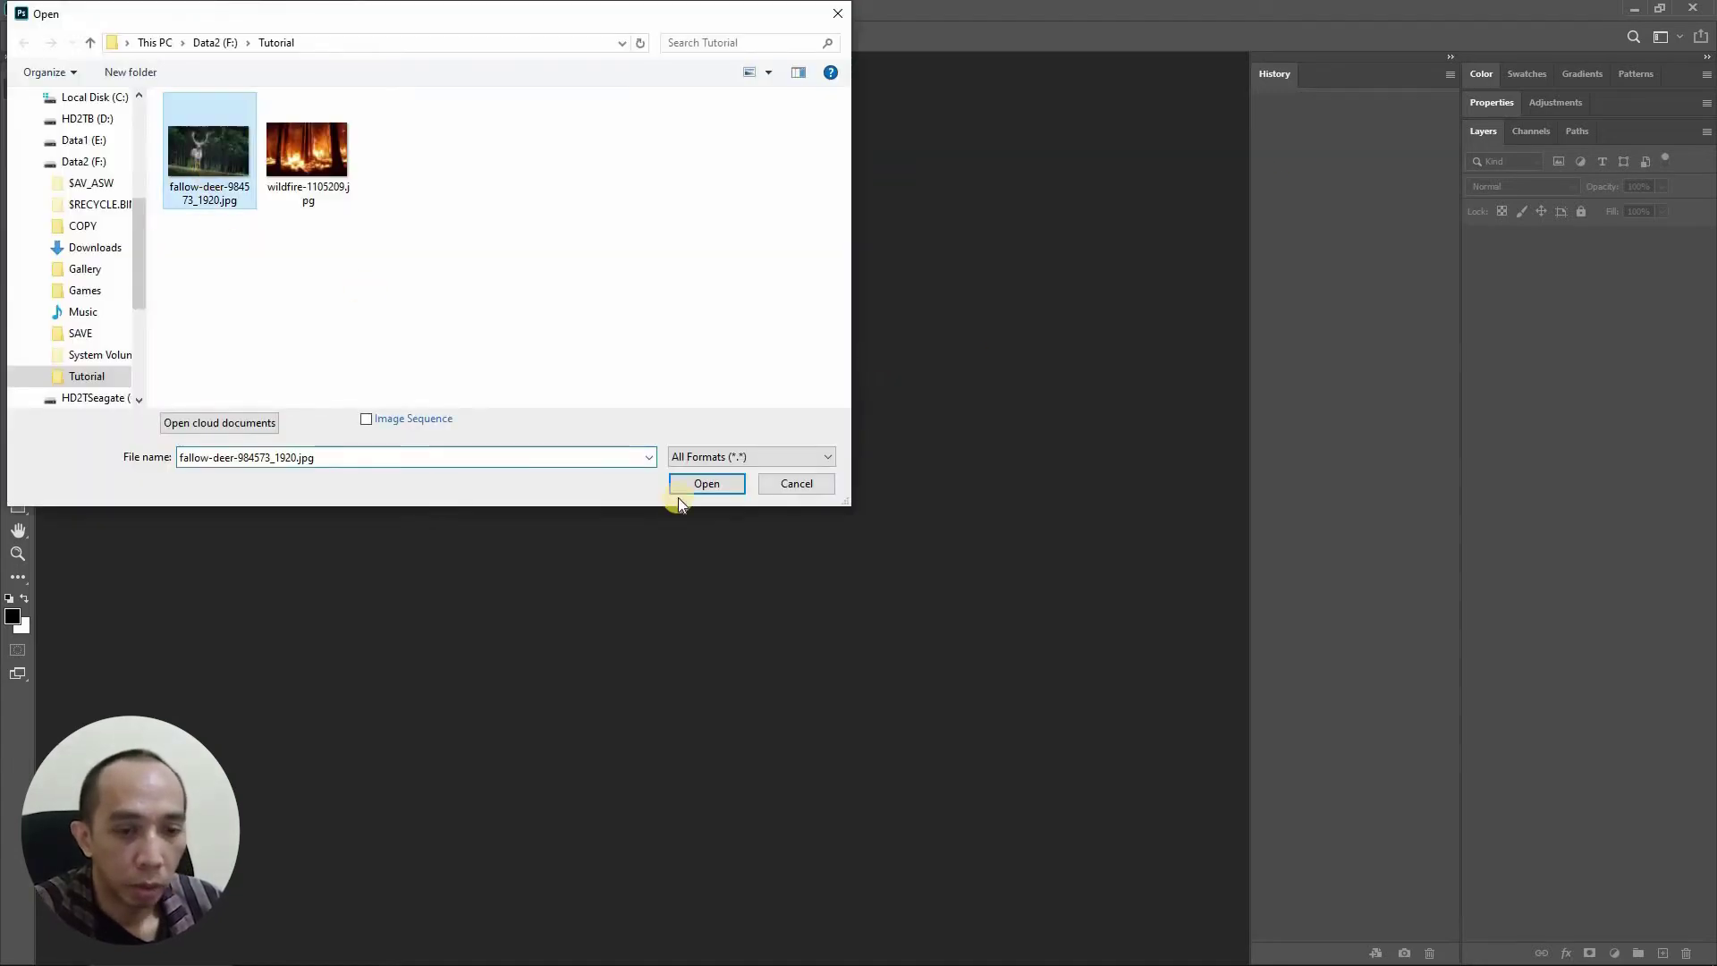
pyautogui.click(705, 484)
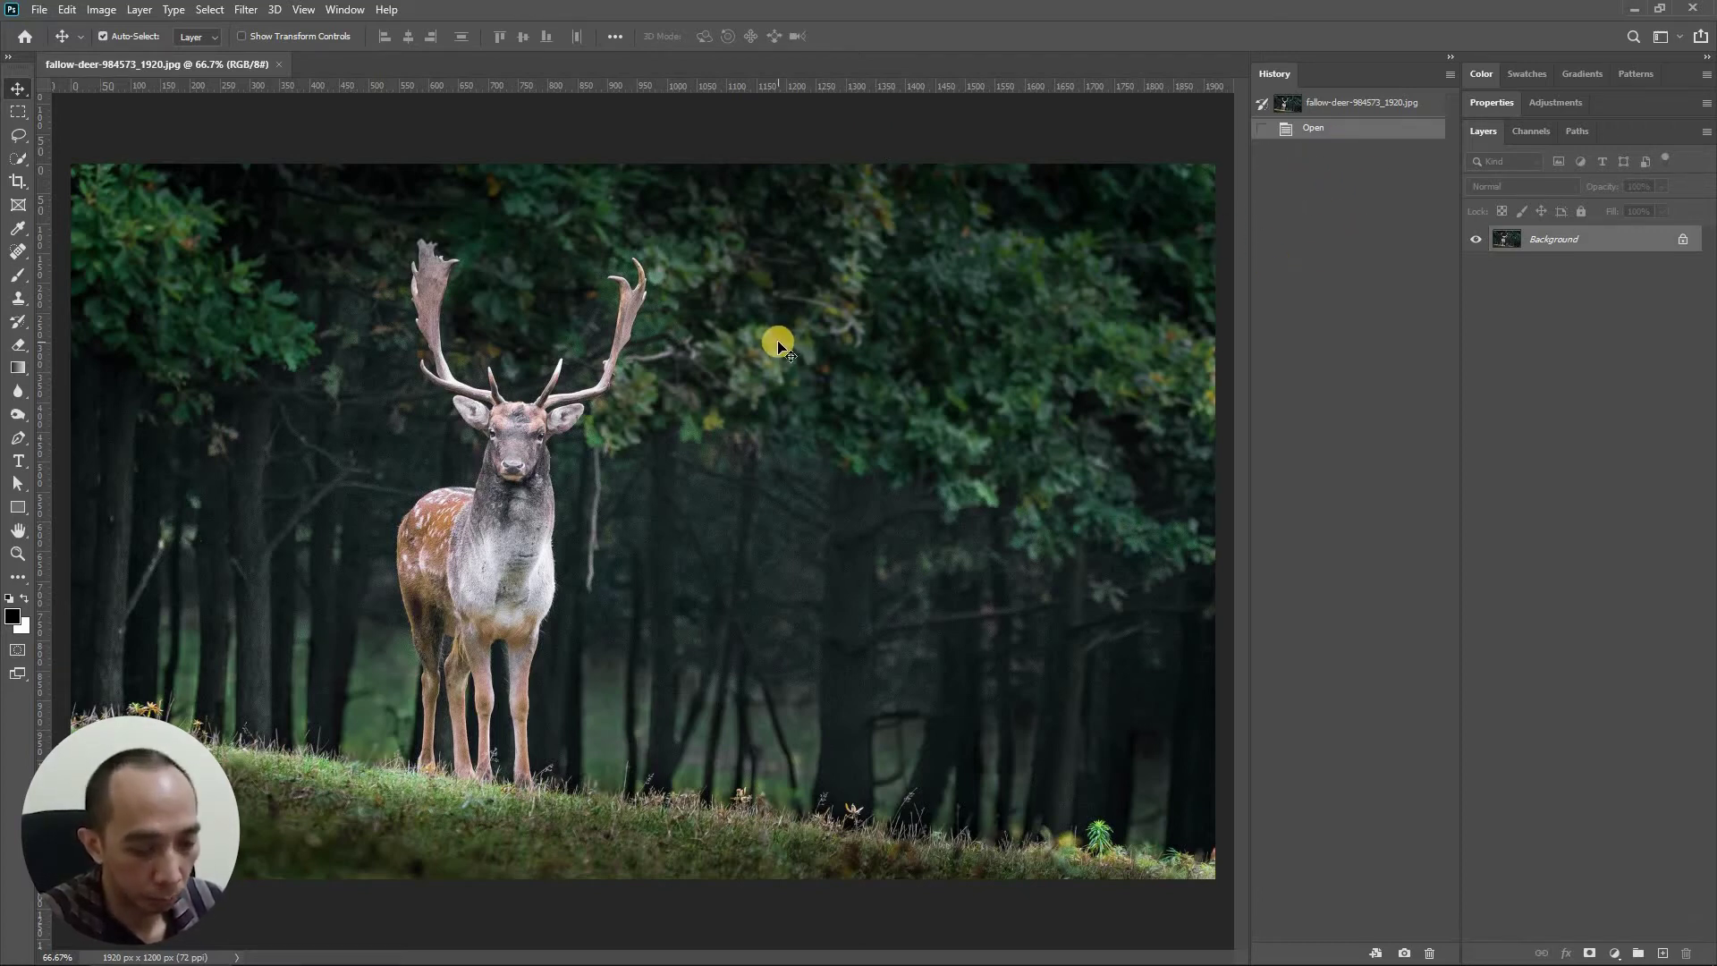
pyautogui.hotkey('ctrl', 'o')
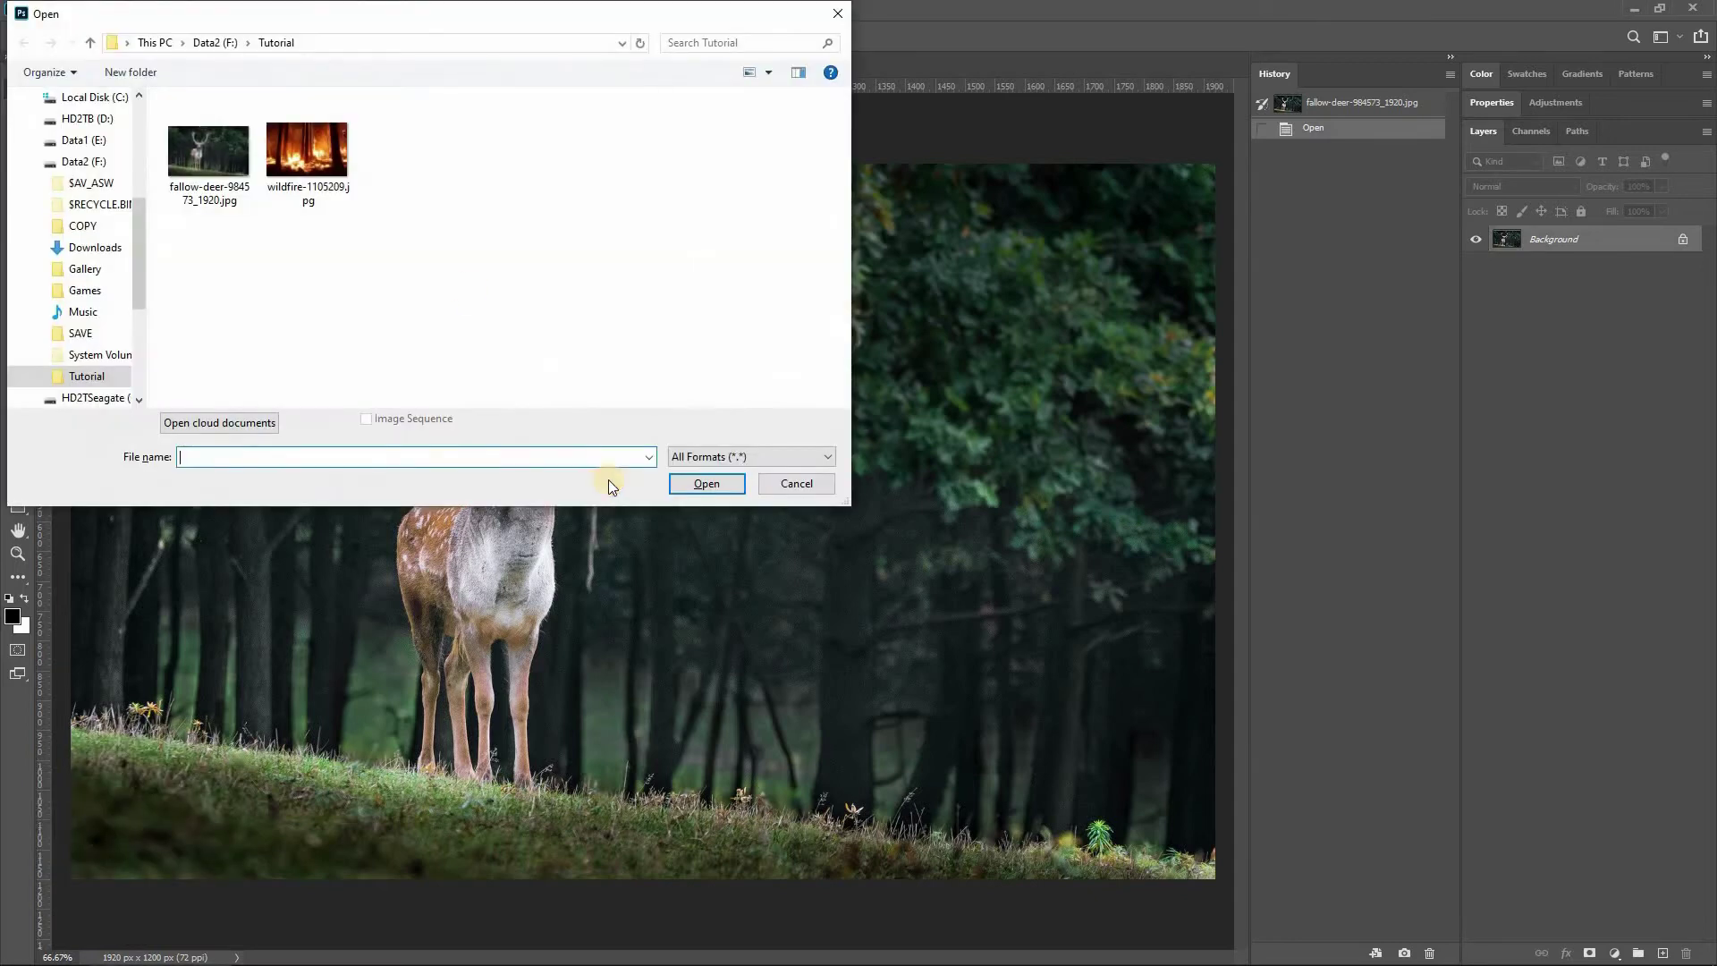
pyautogui.click(307, 150)
pyautogui.click(683, 484)
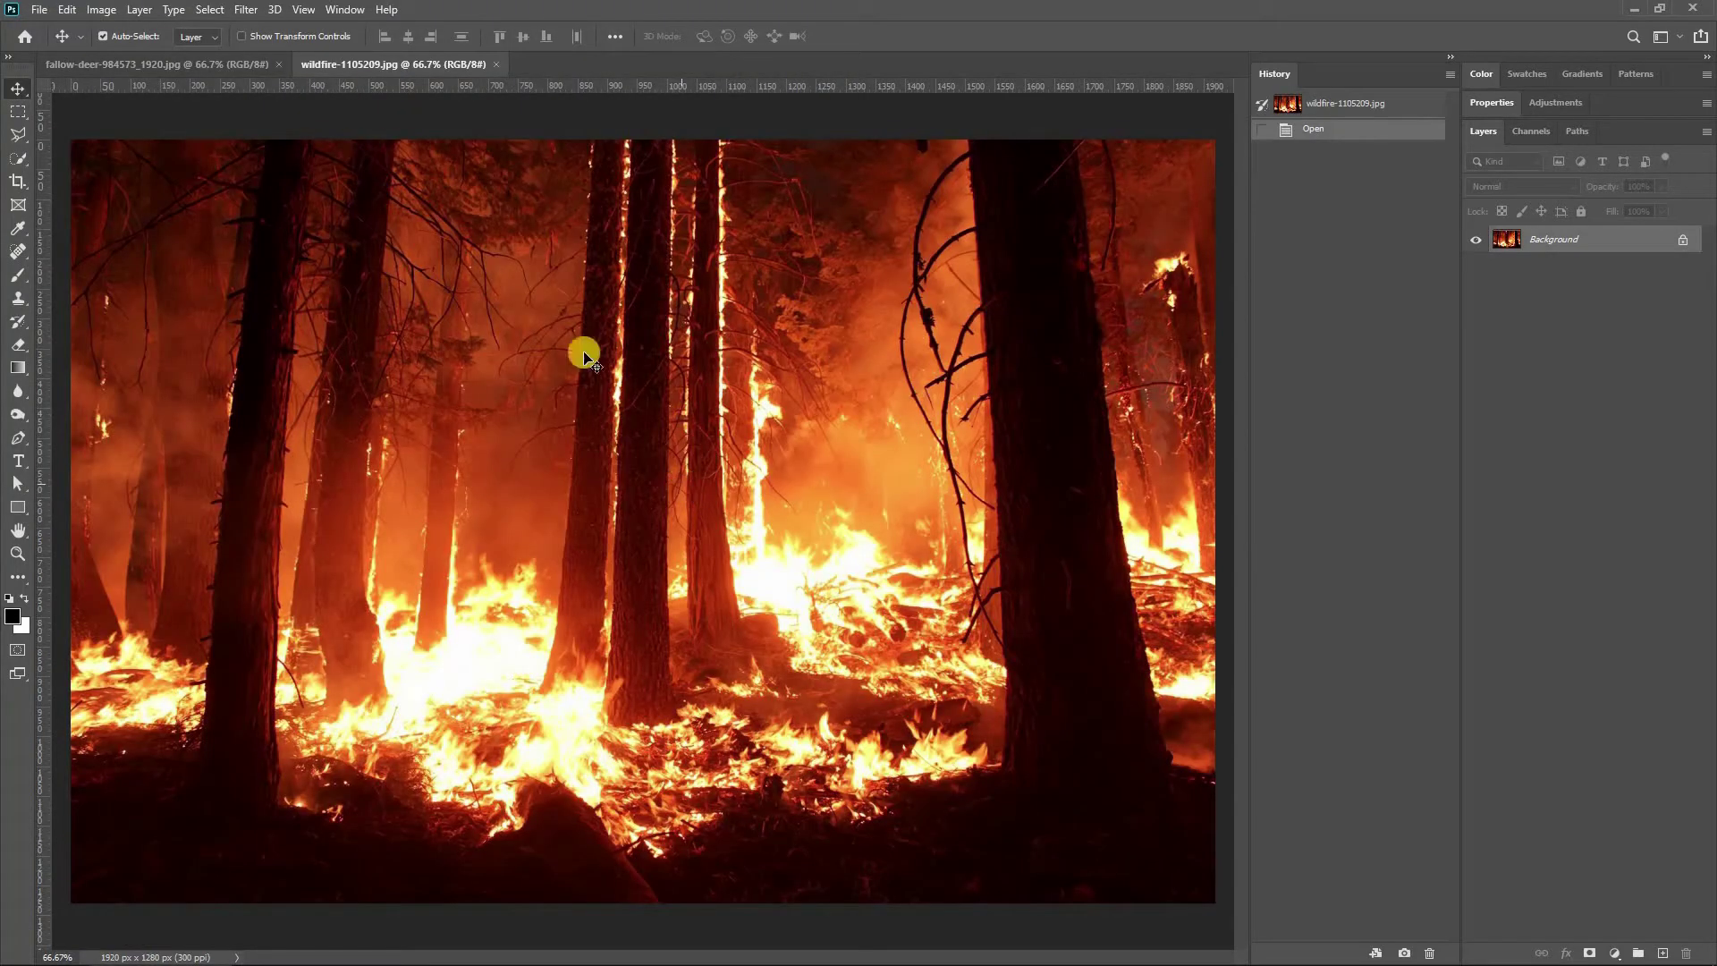
# Step: Bring the wildfire image into the deer document as a layer, place it over the right half, and hide it
pyautogui.moveTo(379, 81); pyautogui.dragTo(385, 90)
pyautogui.moveTo(424, 243); pyautogui.dragTo(941, 492)
pyautogui.click(1476, 238)
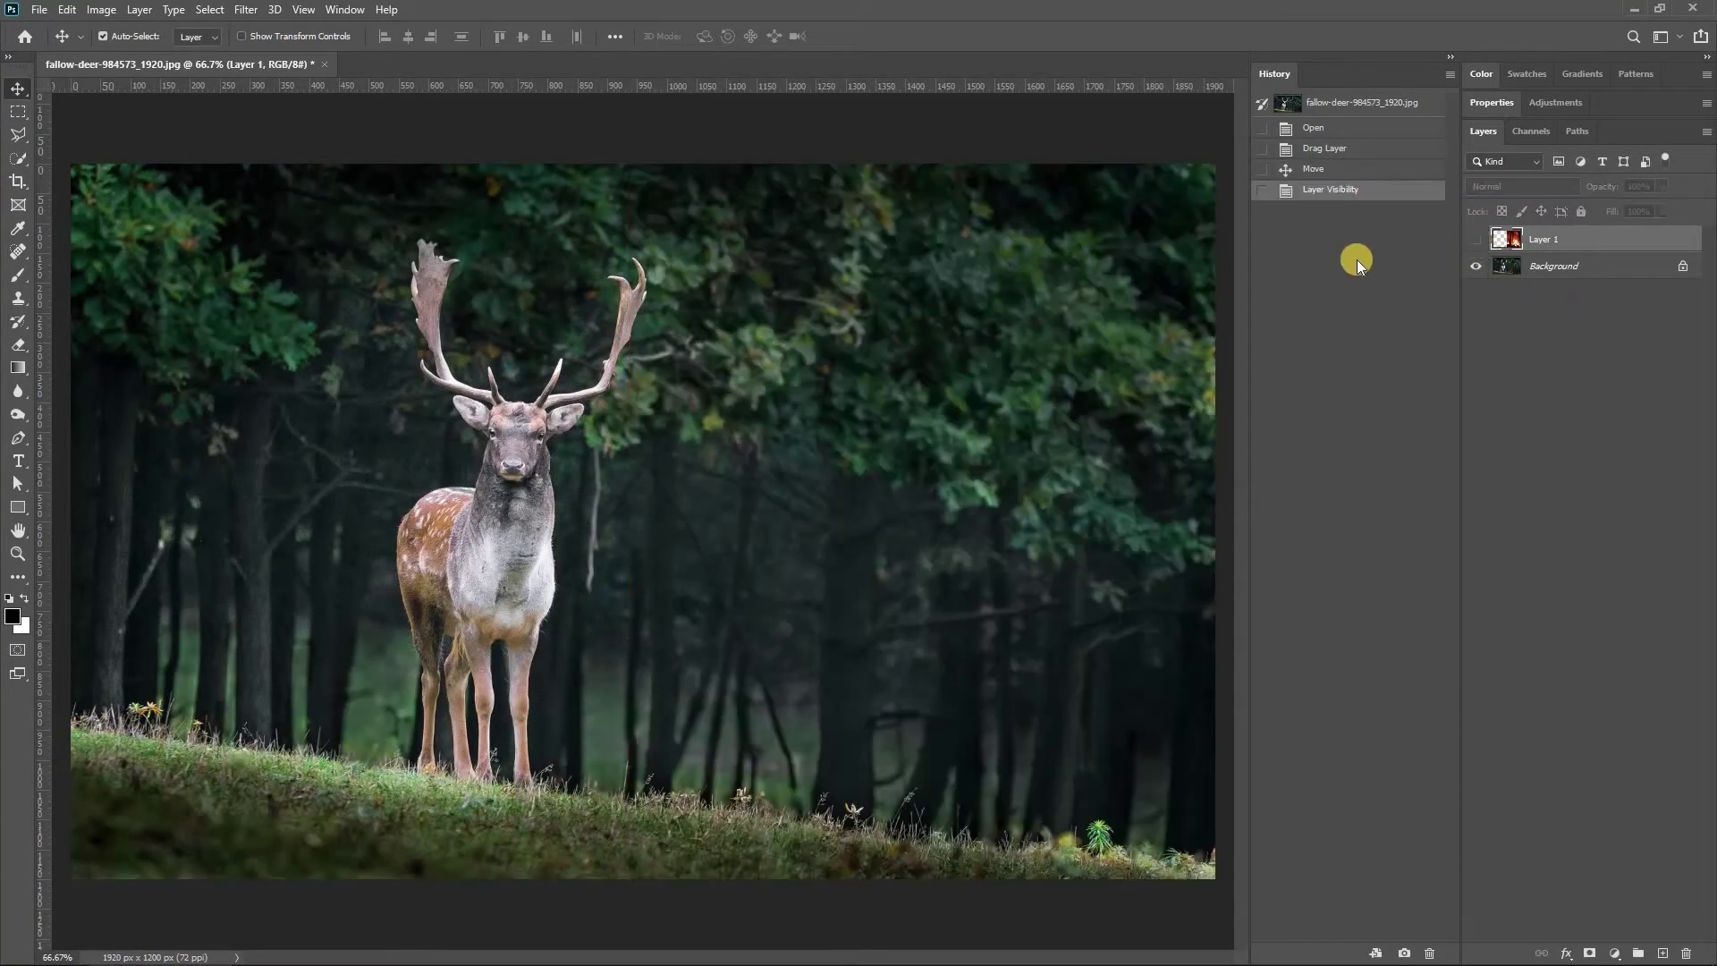
# Step: Outline a Polygonal Lasso selection around the image area right of the deer, with a slanted left edge
pyautogui.press('l')
pyautogui.click(1225, 152)
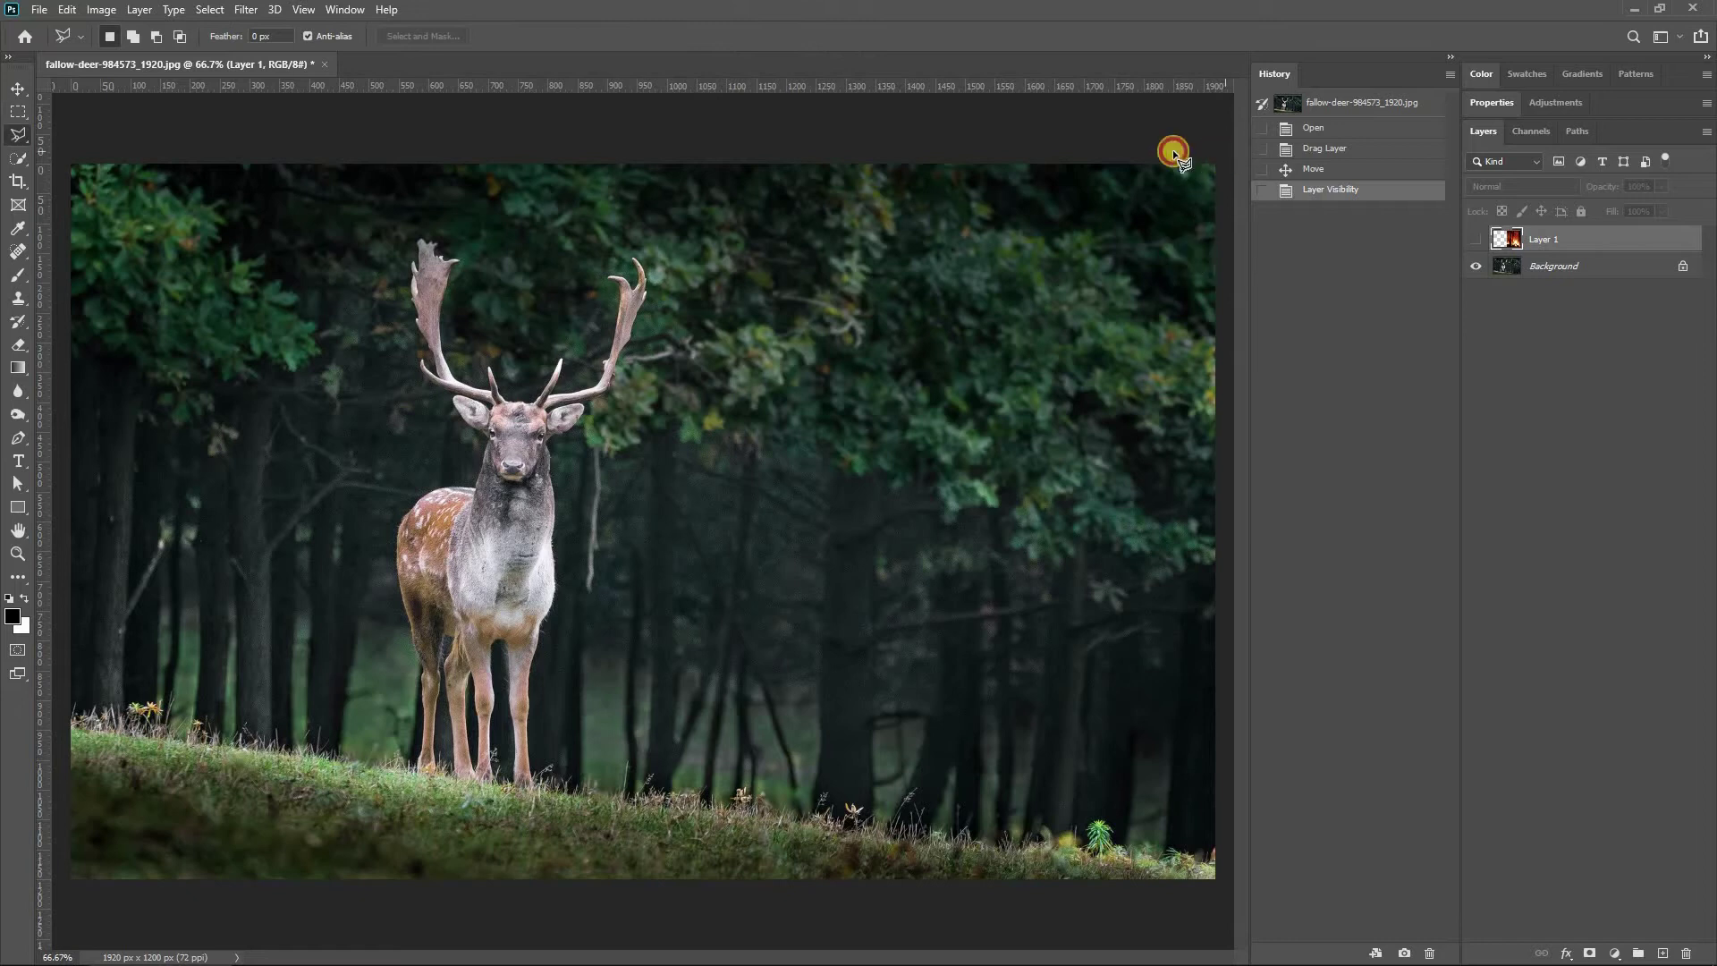
pyautogui.click(848, 151)
pyautogui.click(515, 903)
pyautogui.click(1226, 900)
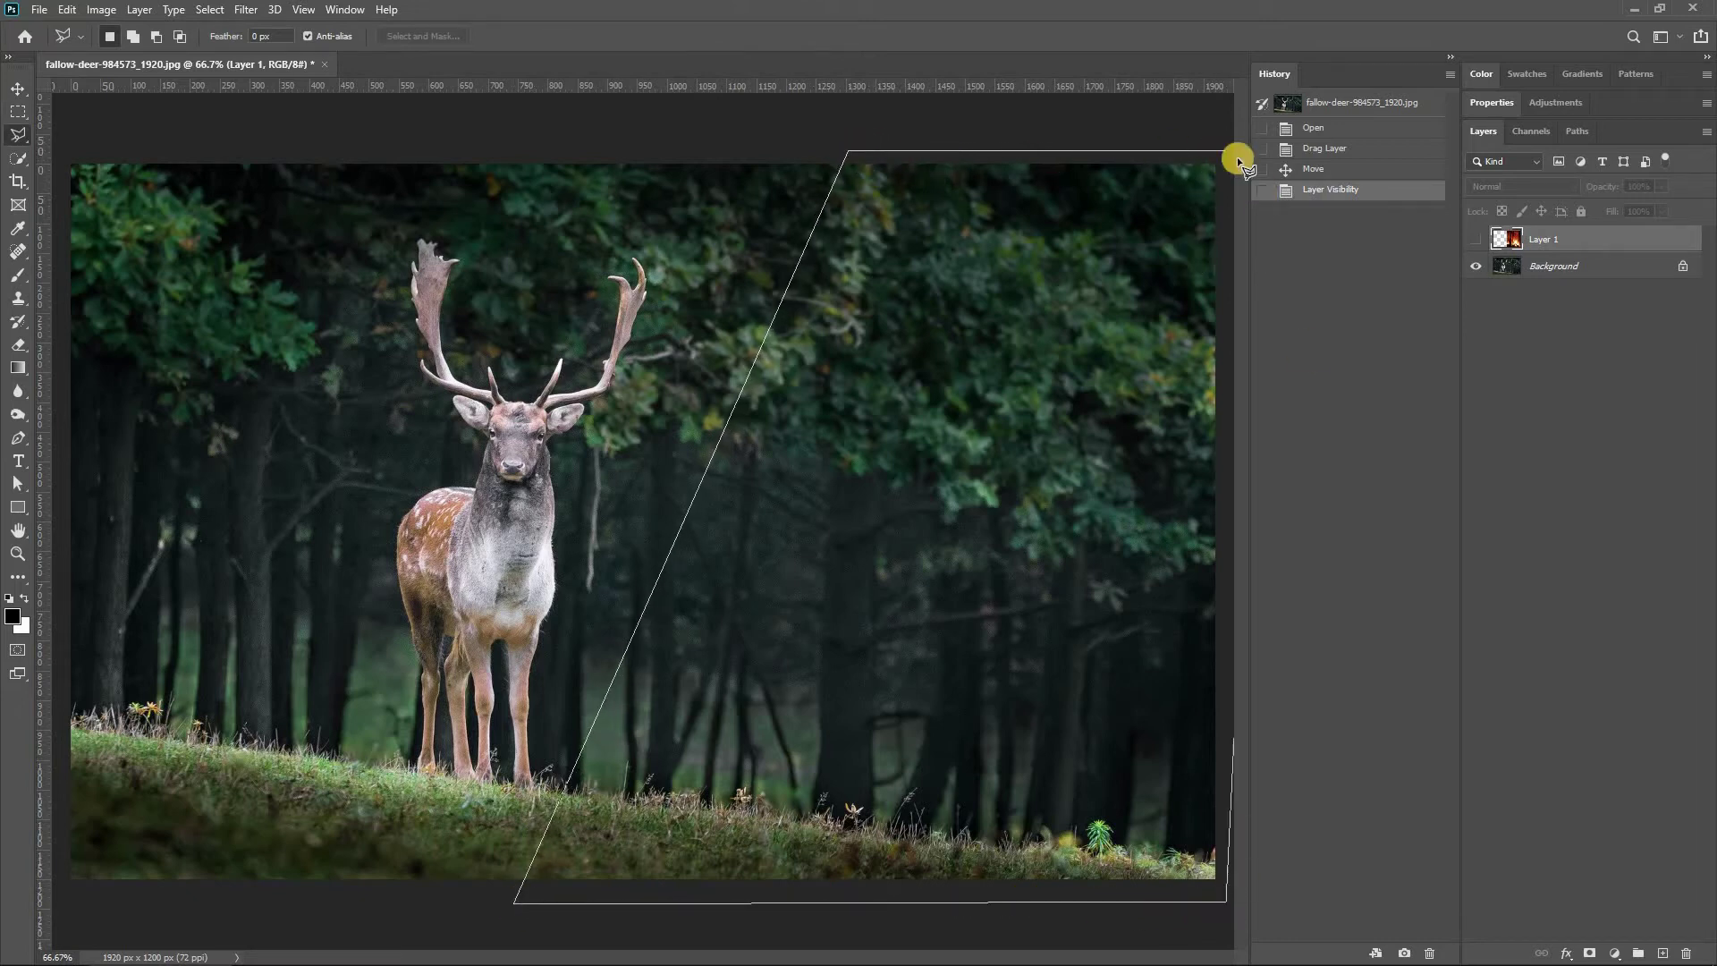
pyautogui.click(1223, 152)
# Step: Fill the slanted selection with black on a new layer and deselect it
pyautogui.click(1659, 953)
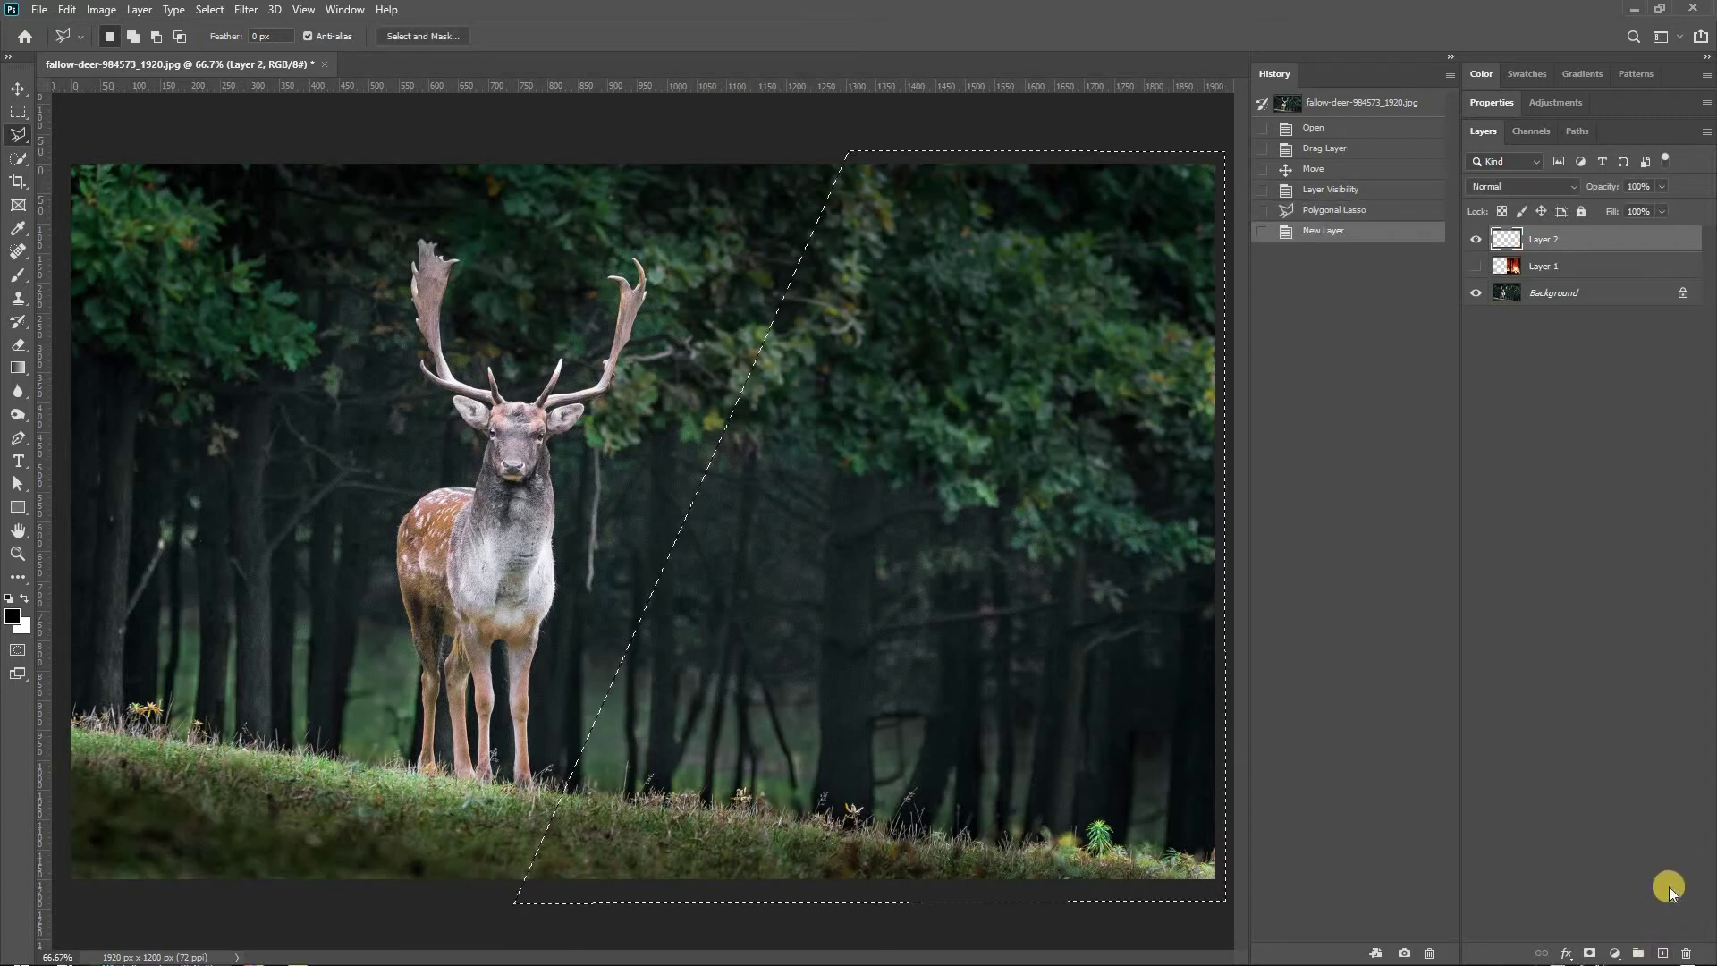
pyautogui.hotkey('alt', 'BackSpace')
pyautogui.hotkey('ctrl', 'd')
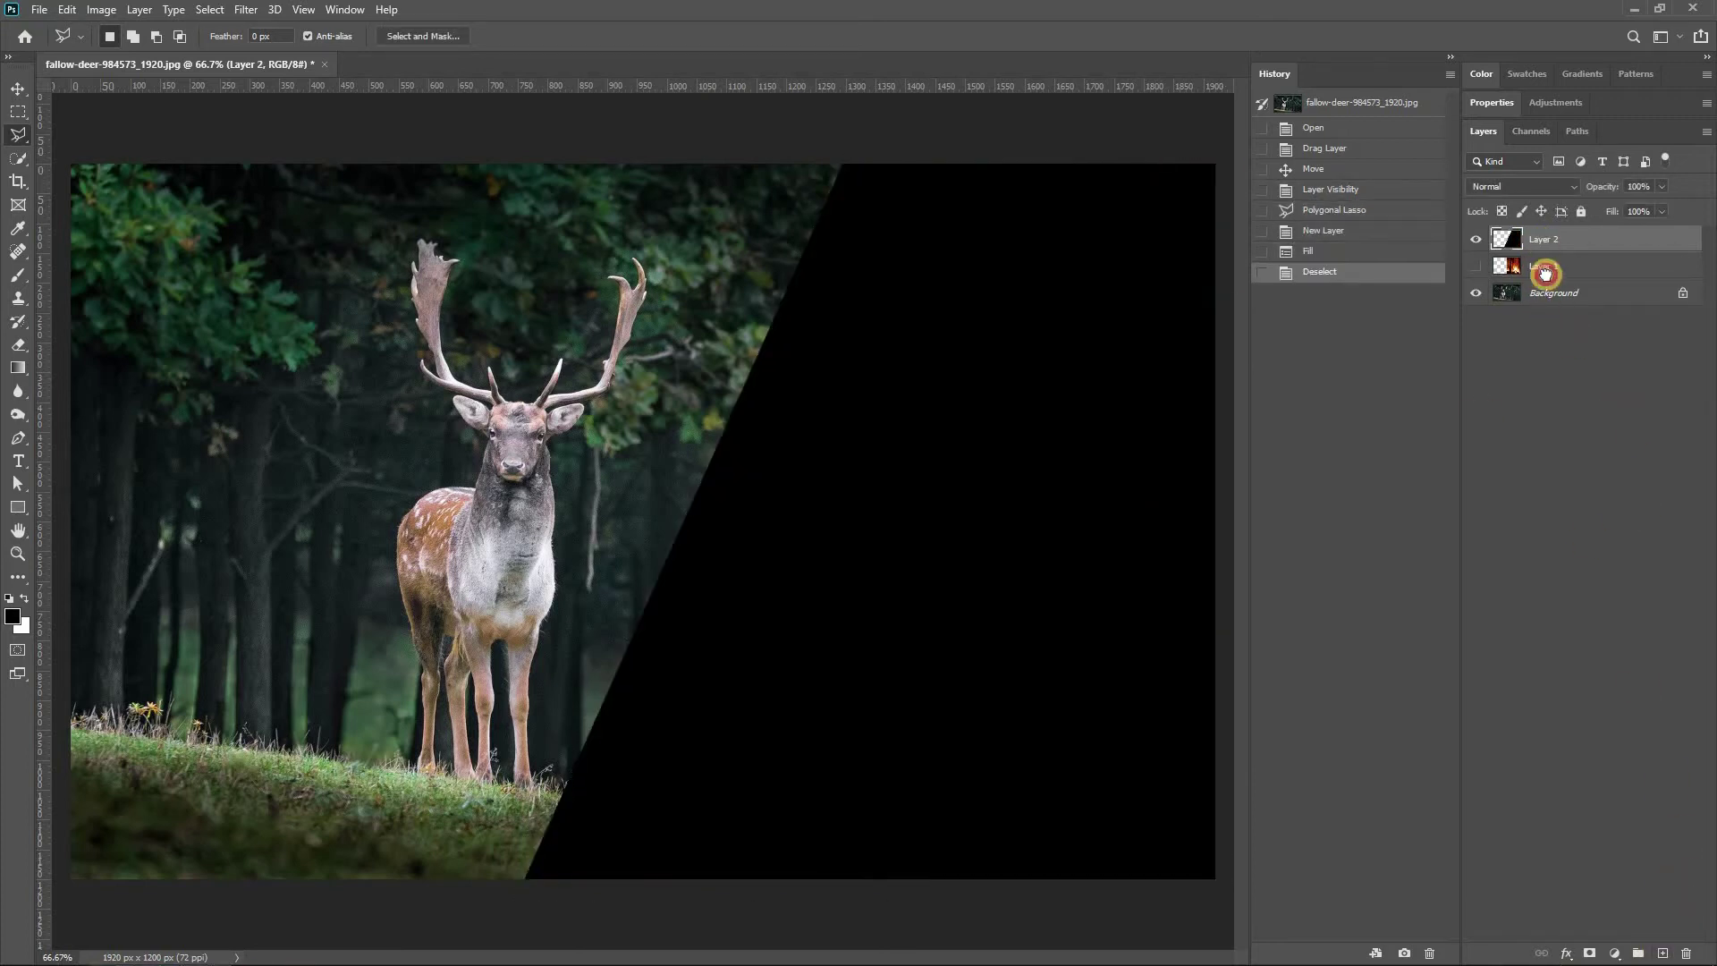
# Step: Place the wildfire layer above the black shape, make it visible, and clip it to that shape
pyautogui.moveTo(1549, 270); pyautogui.dragTo(1525, 234)
pyautogui.click(1476, 239)
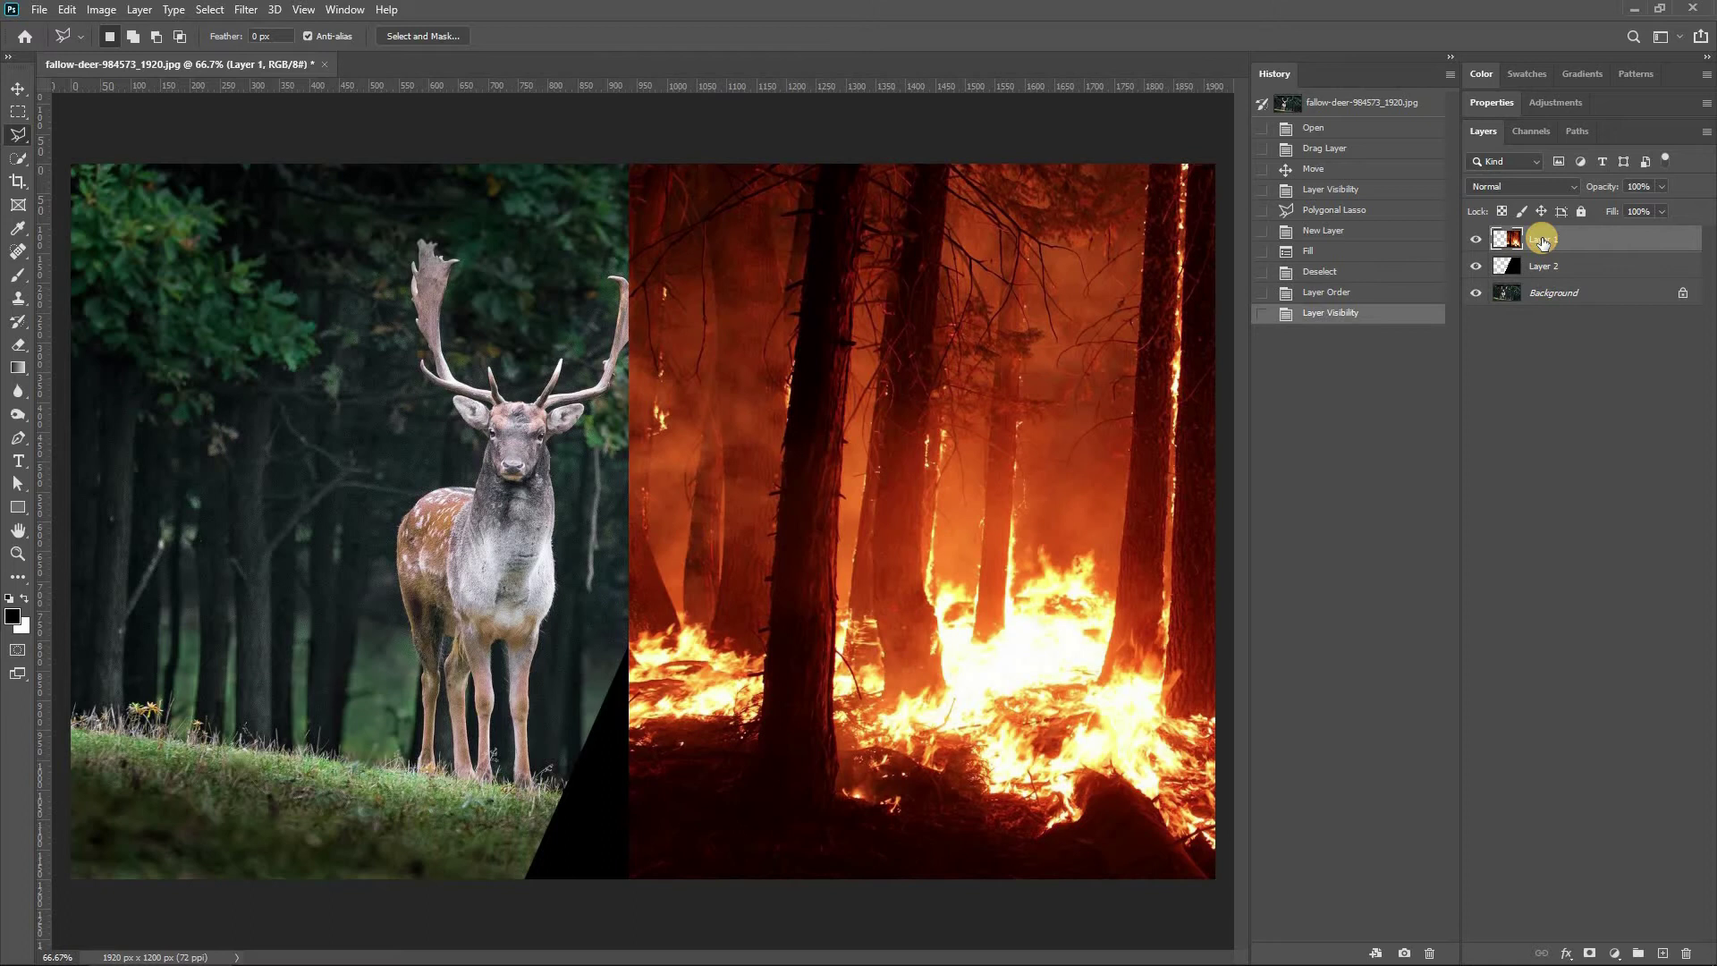
pyautogui.hotkey('ctrl', 'alt', 'g')
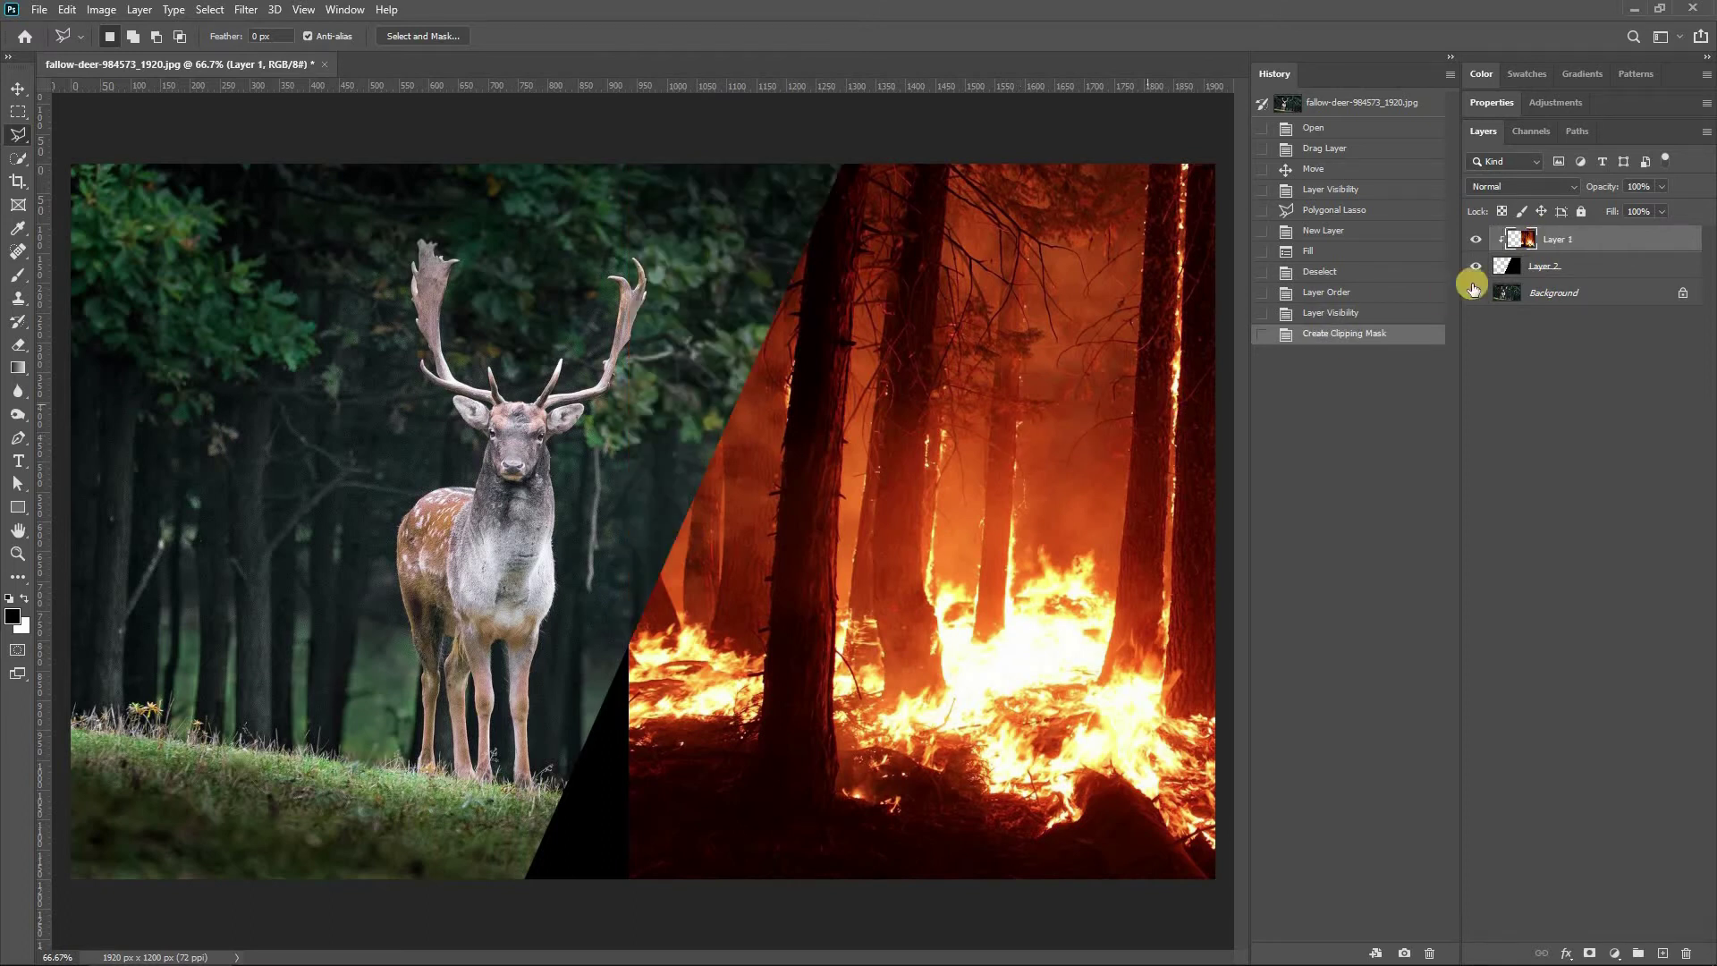
# Step: Add centred black Stencil text reading "SAVE THE FOREST" over the wildfire
pyautogui.press('t')
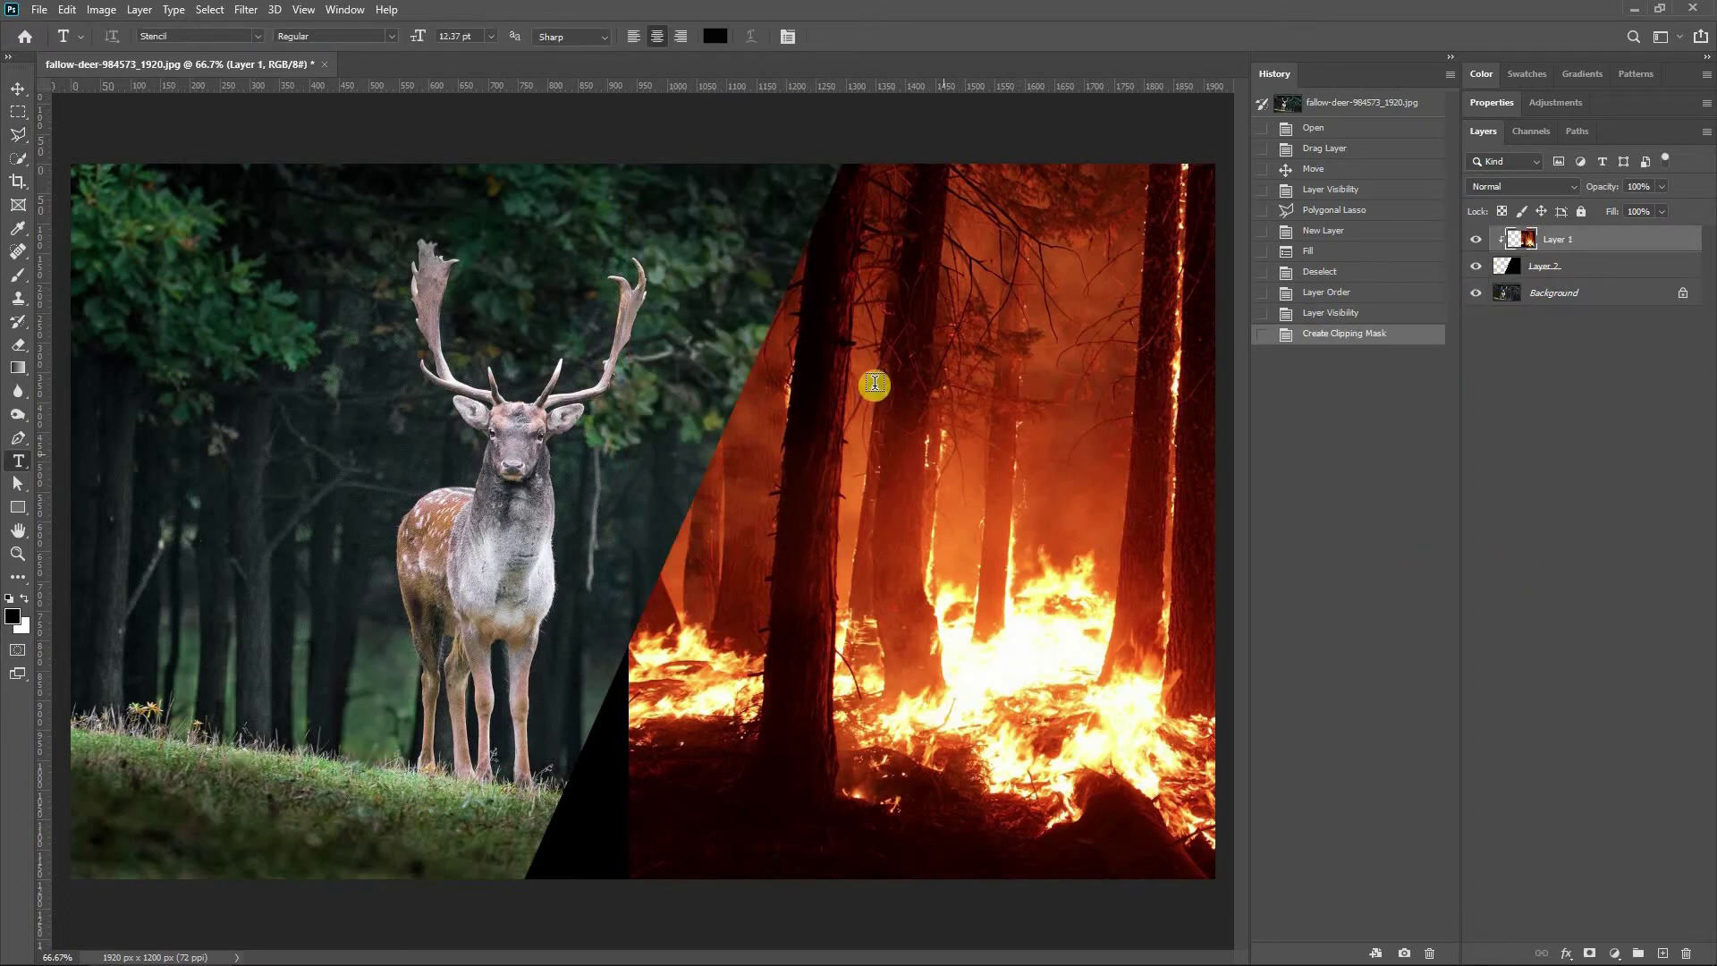
pyautogui.click(875, 383)
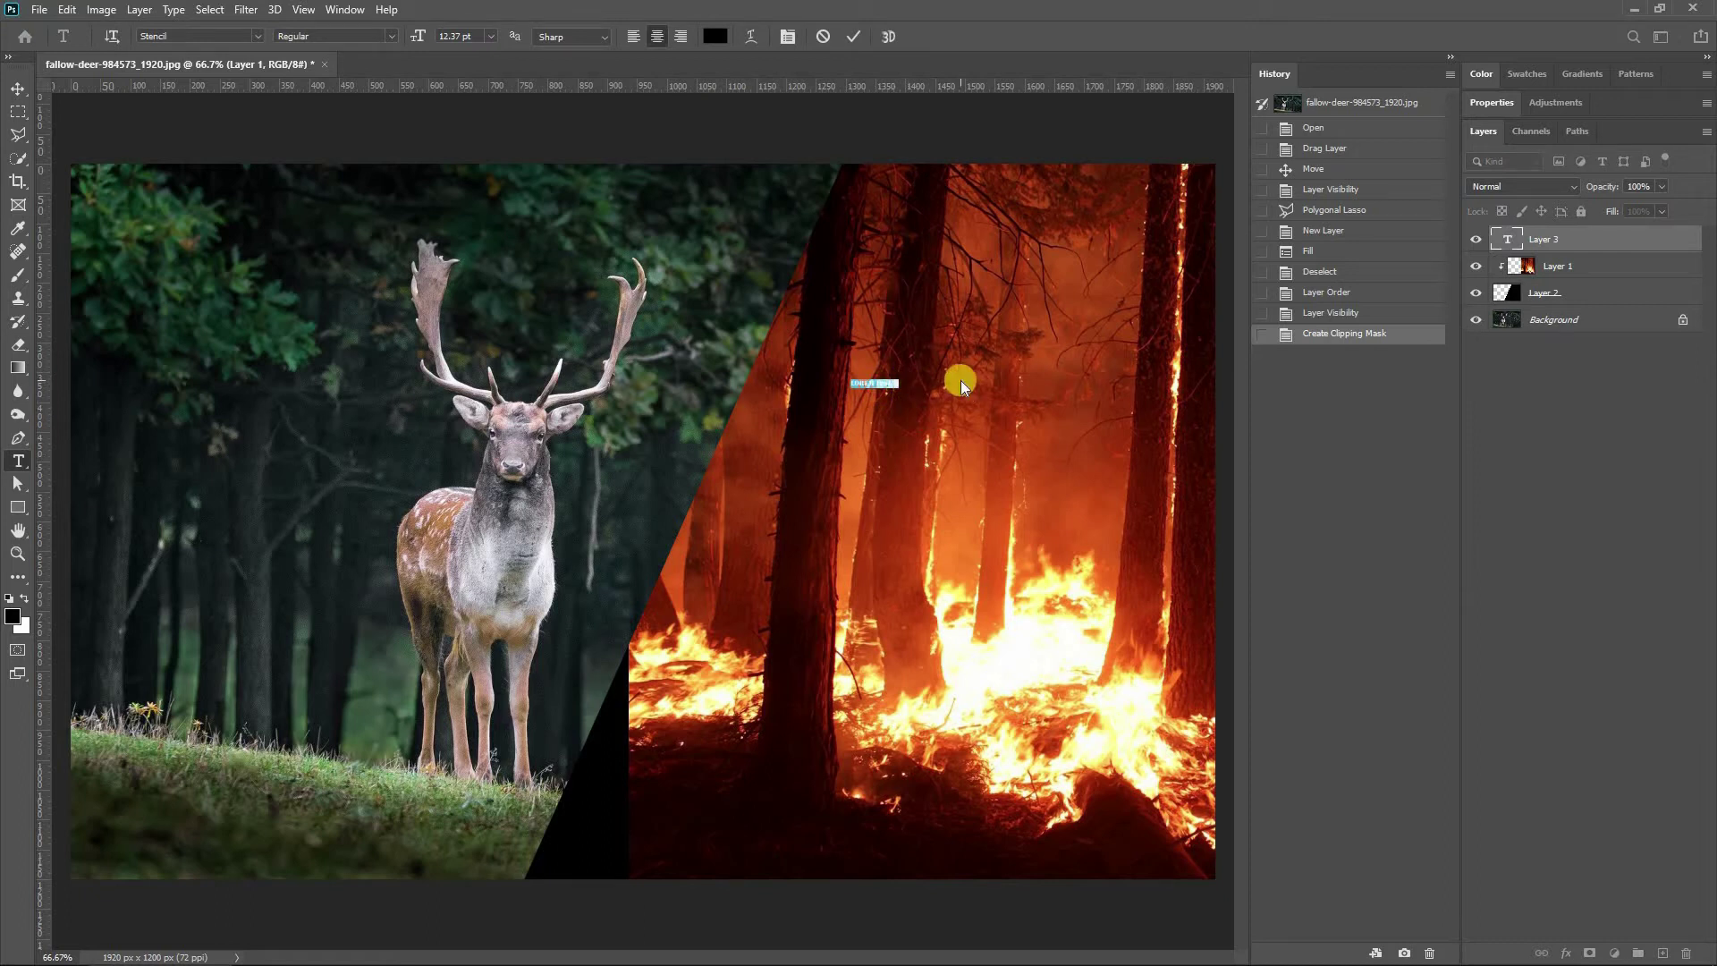
pyautogui.press('BackSpace')
pyautogui.write('SAVE FOREST')
pyautogui.hotkey('ctrl', 'Return')
# Step: Scale the SAVE THE FOREST text to about 614% and position it over the wildfire
pyautogui.hotkey('ctrl', 't')
pyautogui.moveTo(904, 393); pyautogui.dragTo(1146, 510)
pyautogui.moveTo(798, 458); pyautogui.dragTo(786, 472)
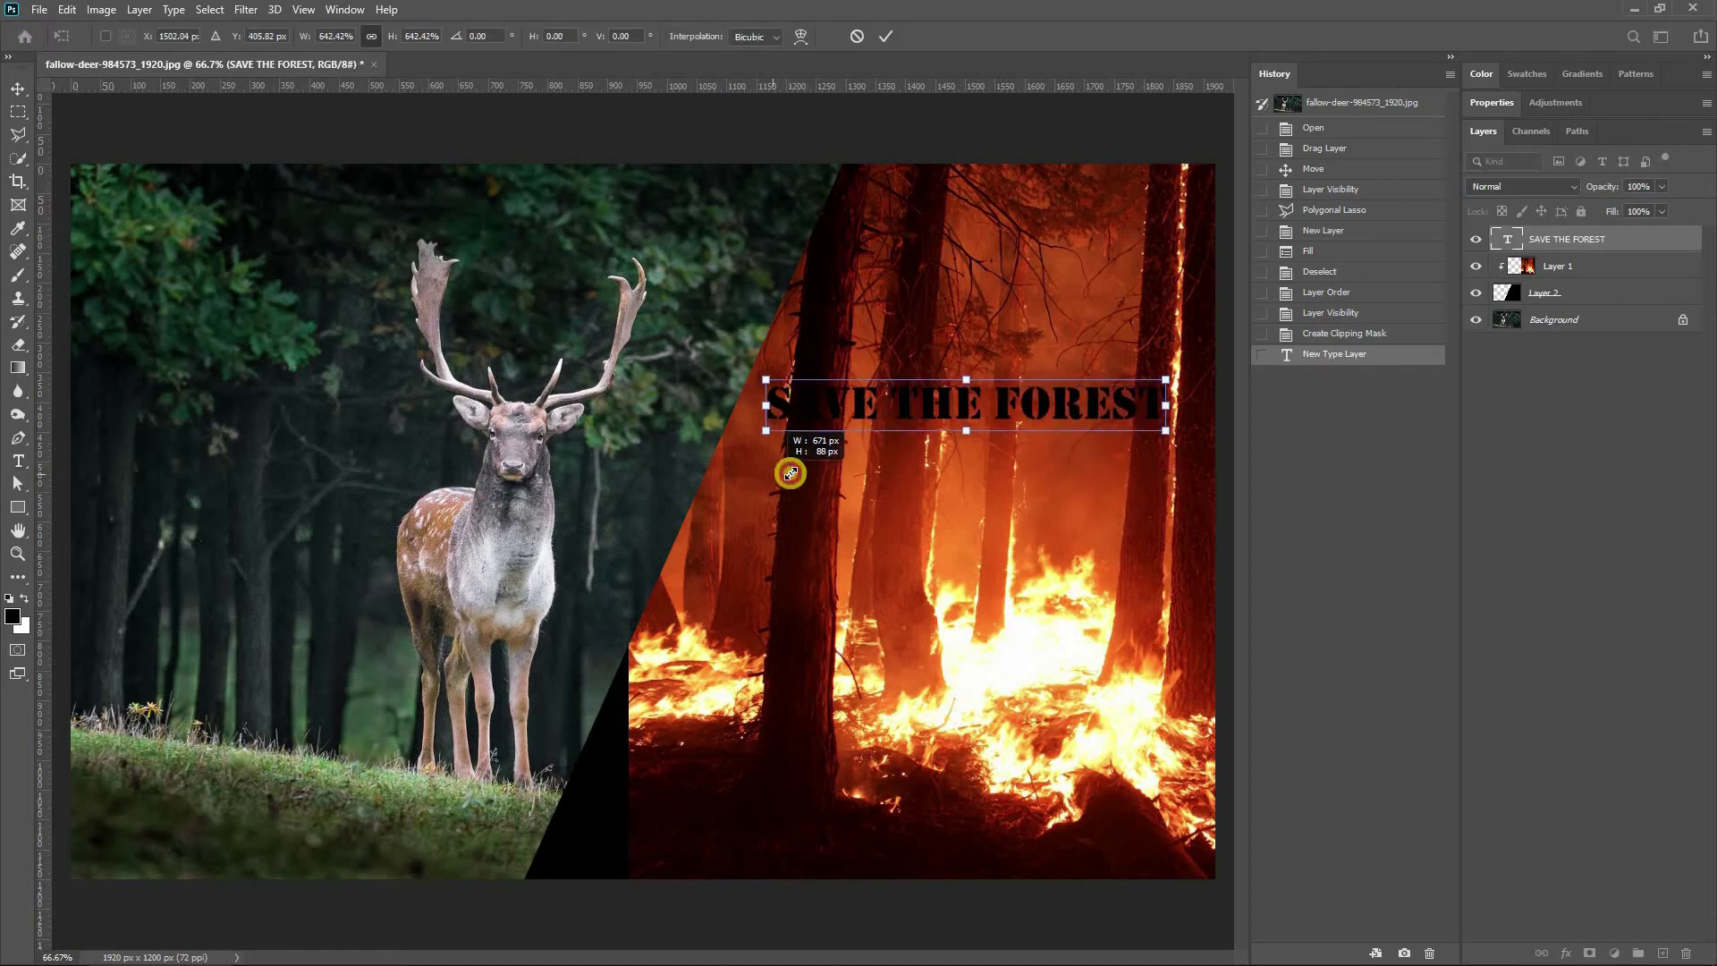
pyautogui.moveTo(1027, 410)
pyautogui.mouseDown()
pyautogui.moveTo(1074, 422)
pyautogui.moveTo(1038, 436)
pyautogui.mouseUp()
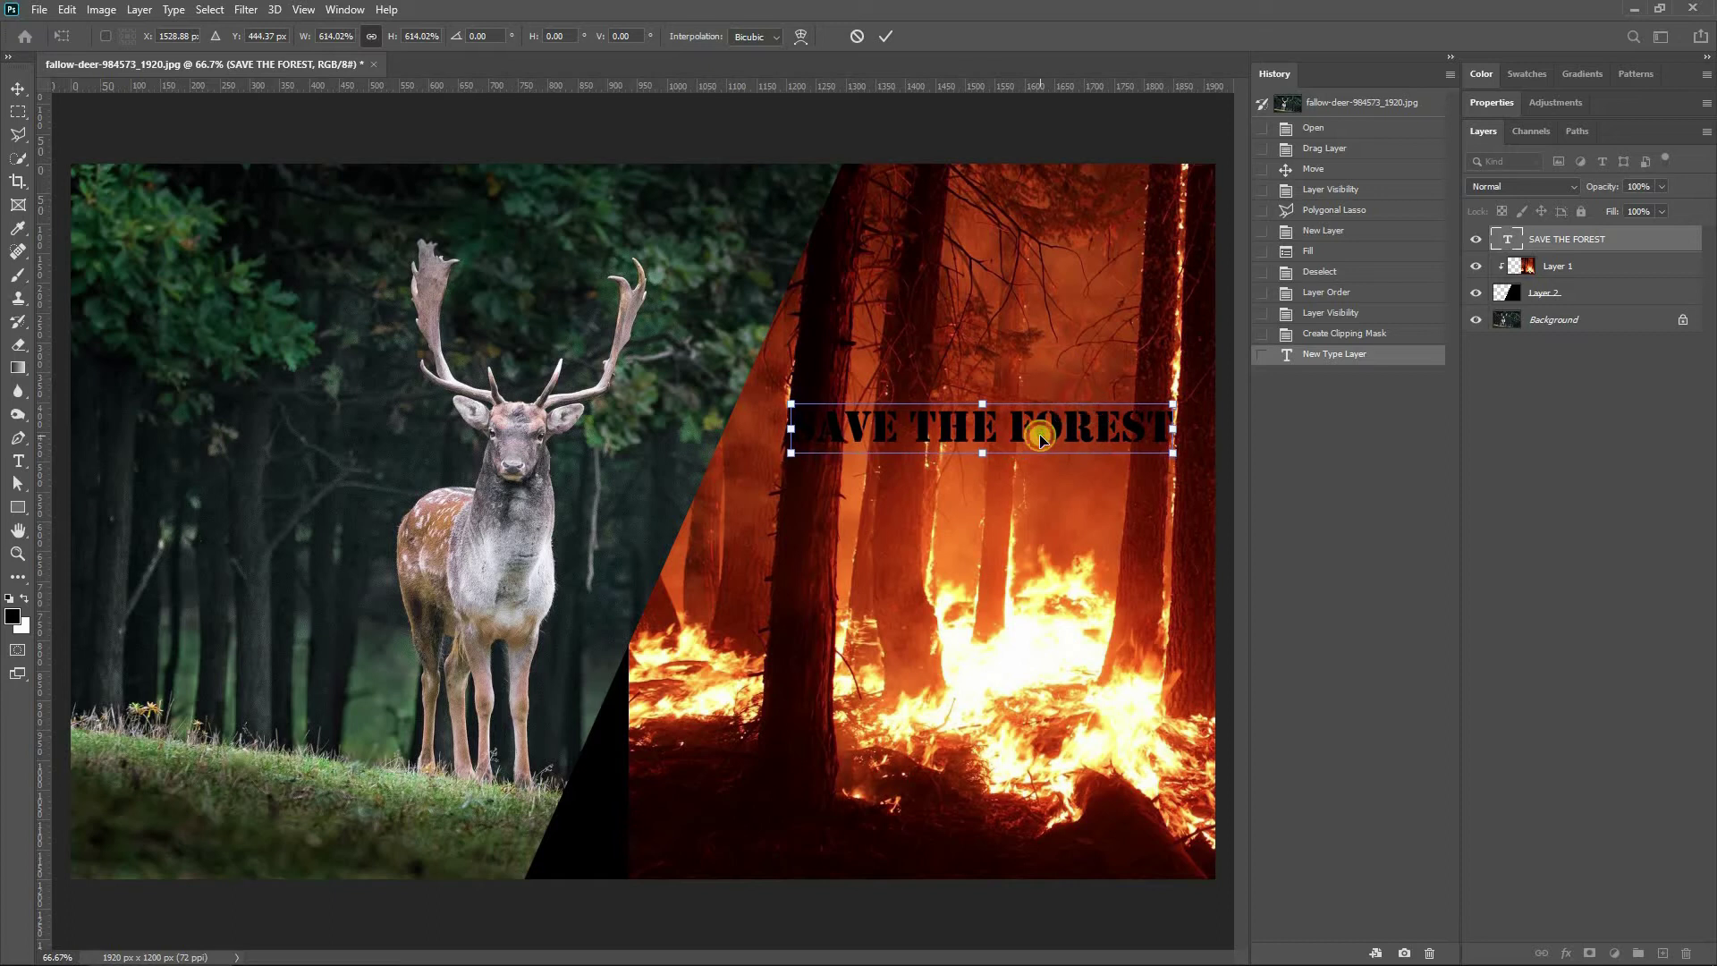
pyautogui.press('Return')
# Step: Break the SAVE THE FOREST text into three lines, with one word on each
pyautogui.doubleClick(1508, 239)
pyautogui.click(902, 432)
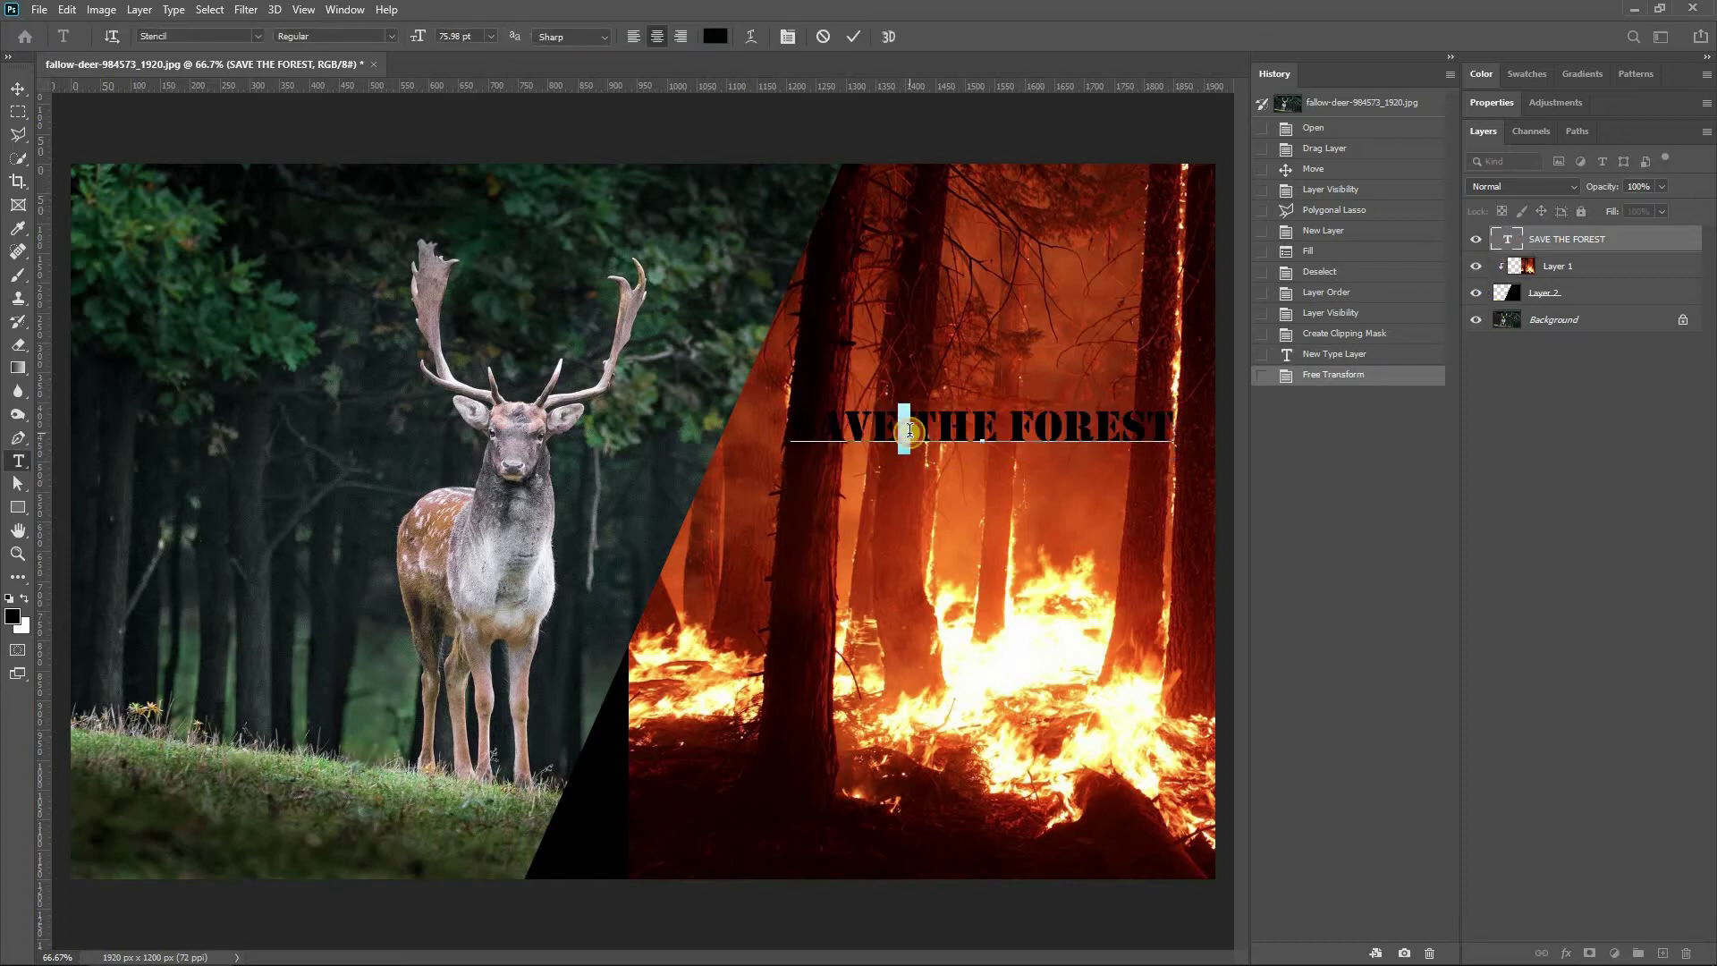
pyautogui.press('Return')
pyautogui.moveTo(950, 481); pyautogui.dragTo(938, 480)
pyautogui.press('Return')
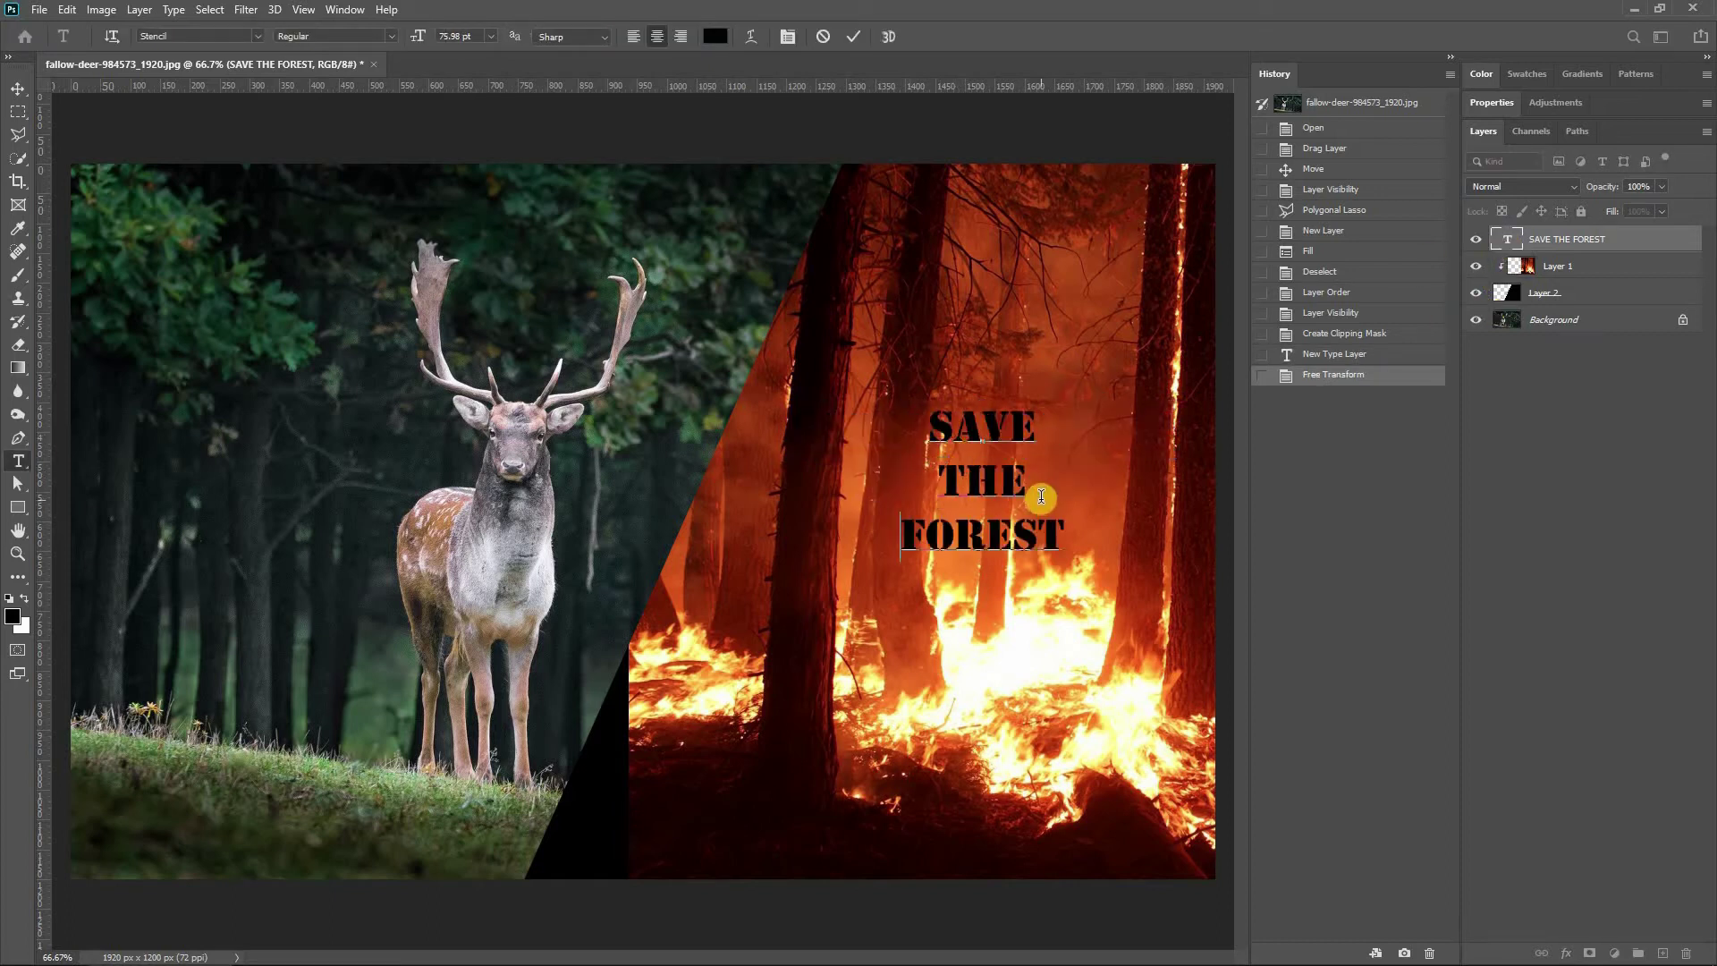
pyautogui.hotkey('ctrl', 'Return')
# Step: Enlarge the three-line text to about 160 pt and position it over the upper part of the wildfire
pyautogui.press('v')
pyautogui.hotkey('ctrl', 't')
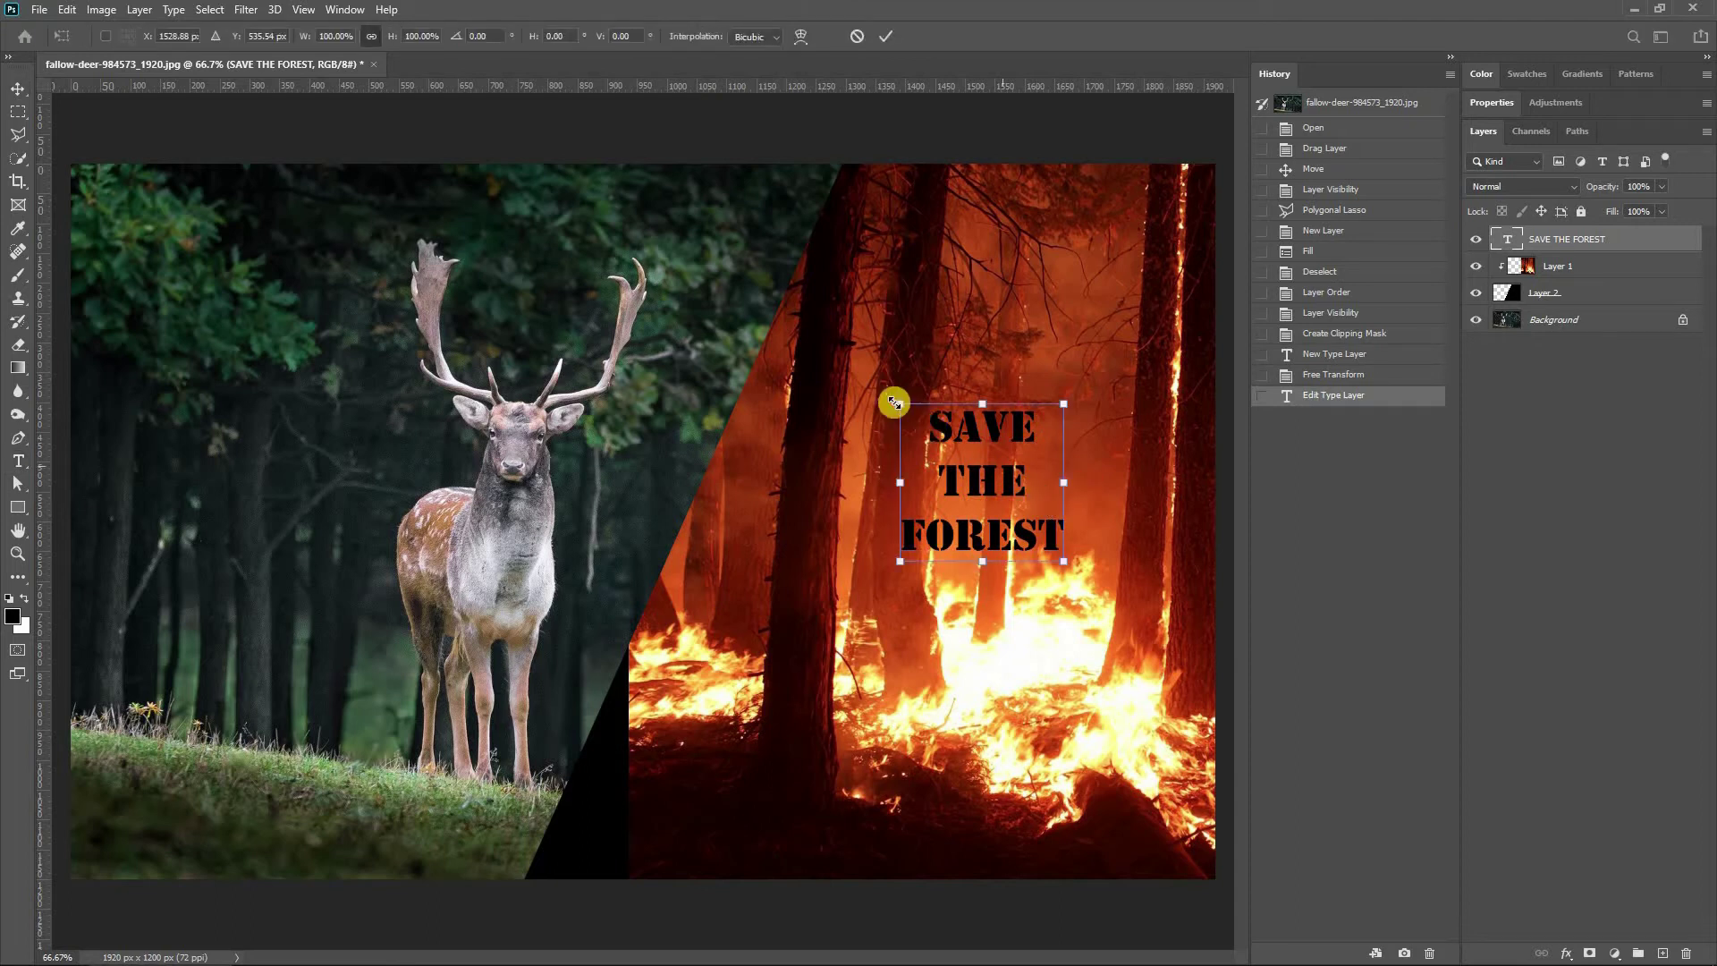
pyautogui.moveTo(897, 404); pyautogui.dragTo(819, 325)
pyautogui.moveTo(1107, 306); pyautogui.dragTo(1170, 260)
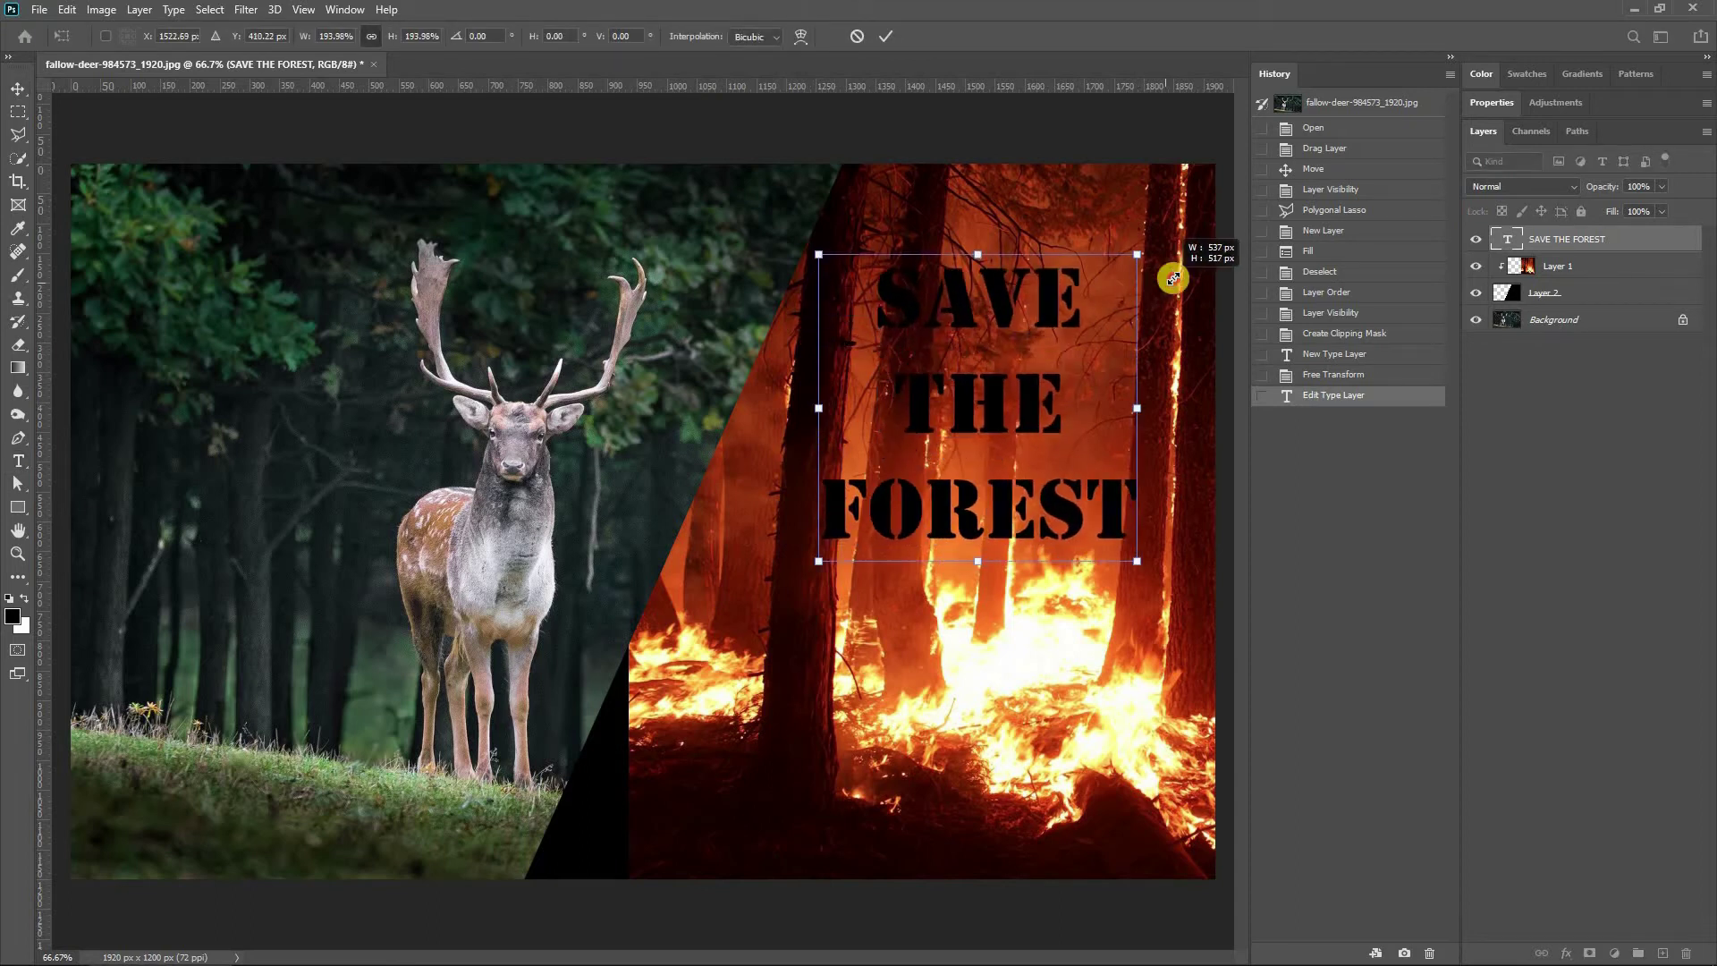
pyautogui.moveTo(985, 395)
pyautogui.mouseDown()
pyautogui.moveTo(1035, 399)
pyautogui.moveTo(1017, 394)
pyautogui.mouseUp()
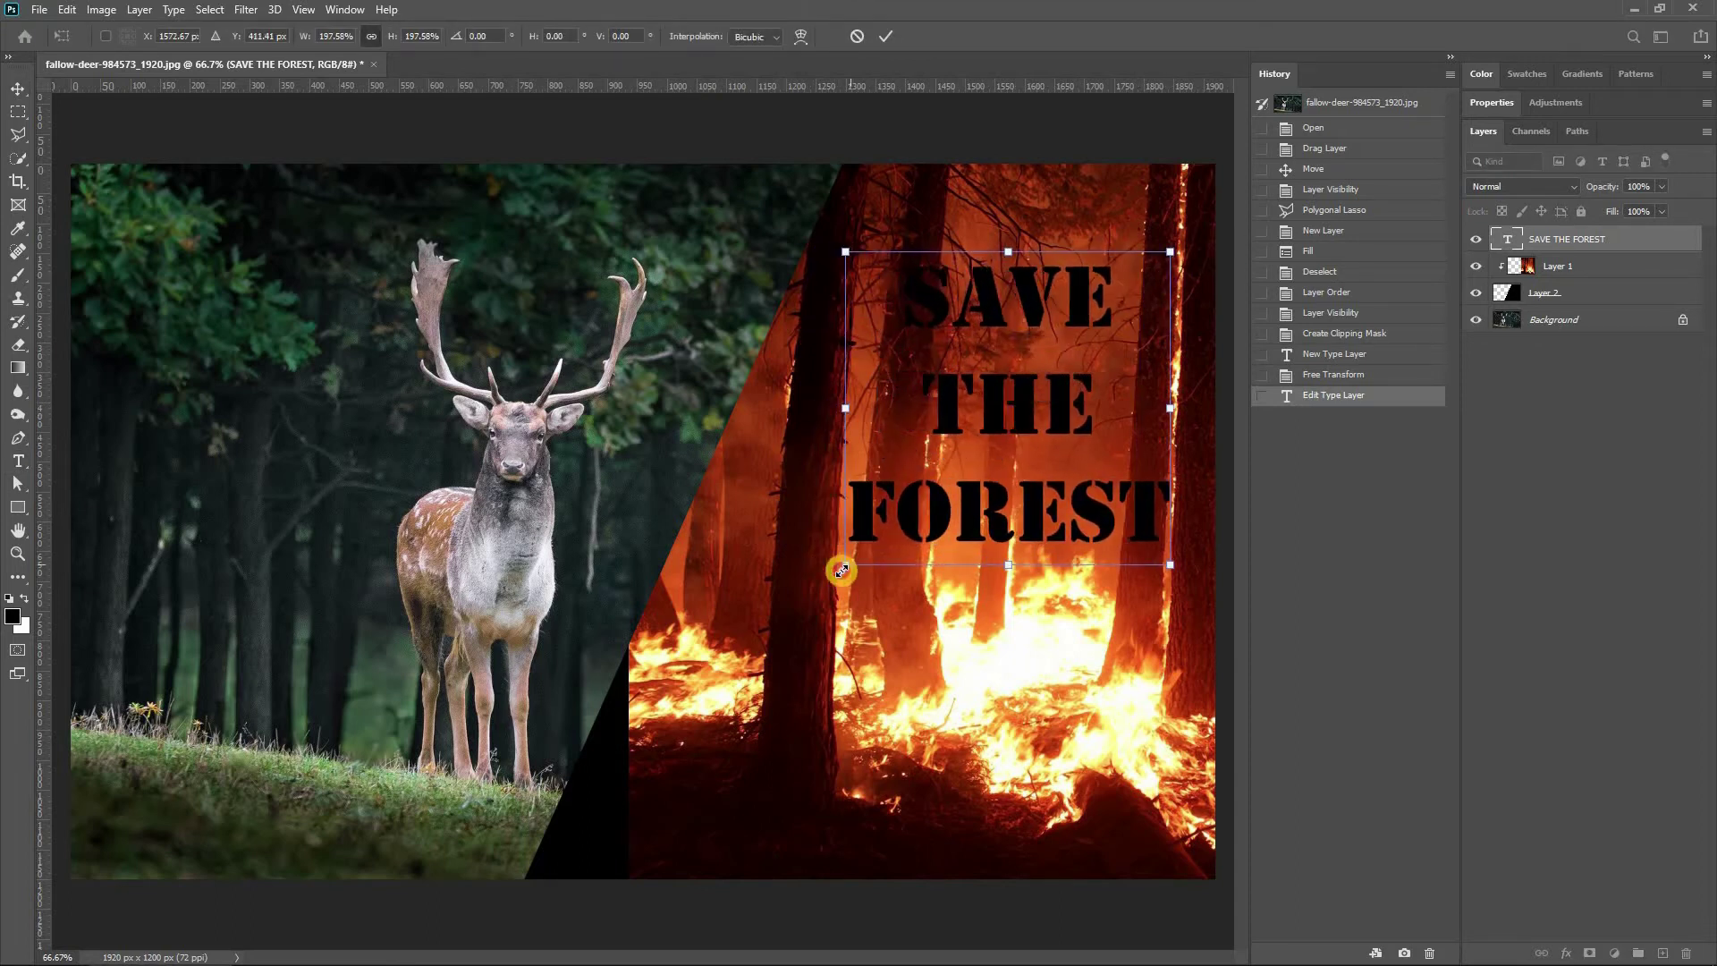
pyautogui.moveTo(840, 571); pyautogui.dragTo(812, 593)
pyautogui.press('Return')
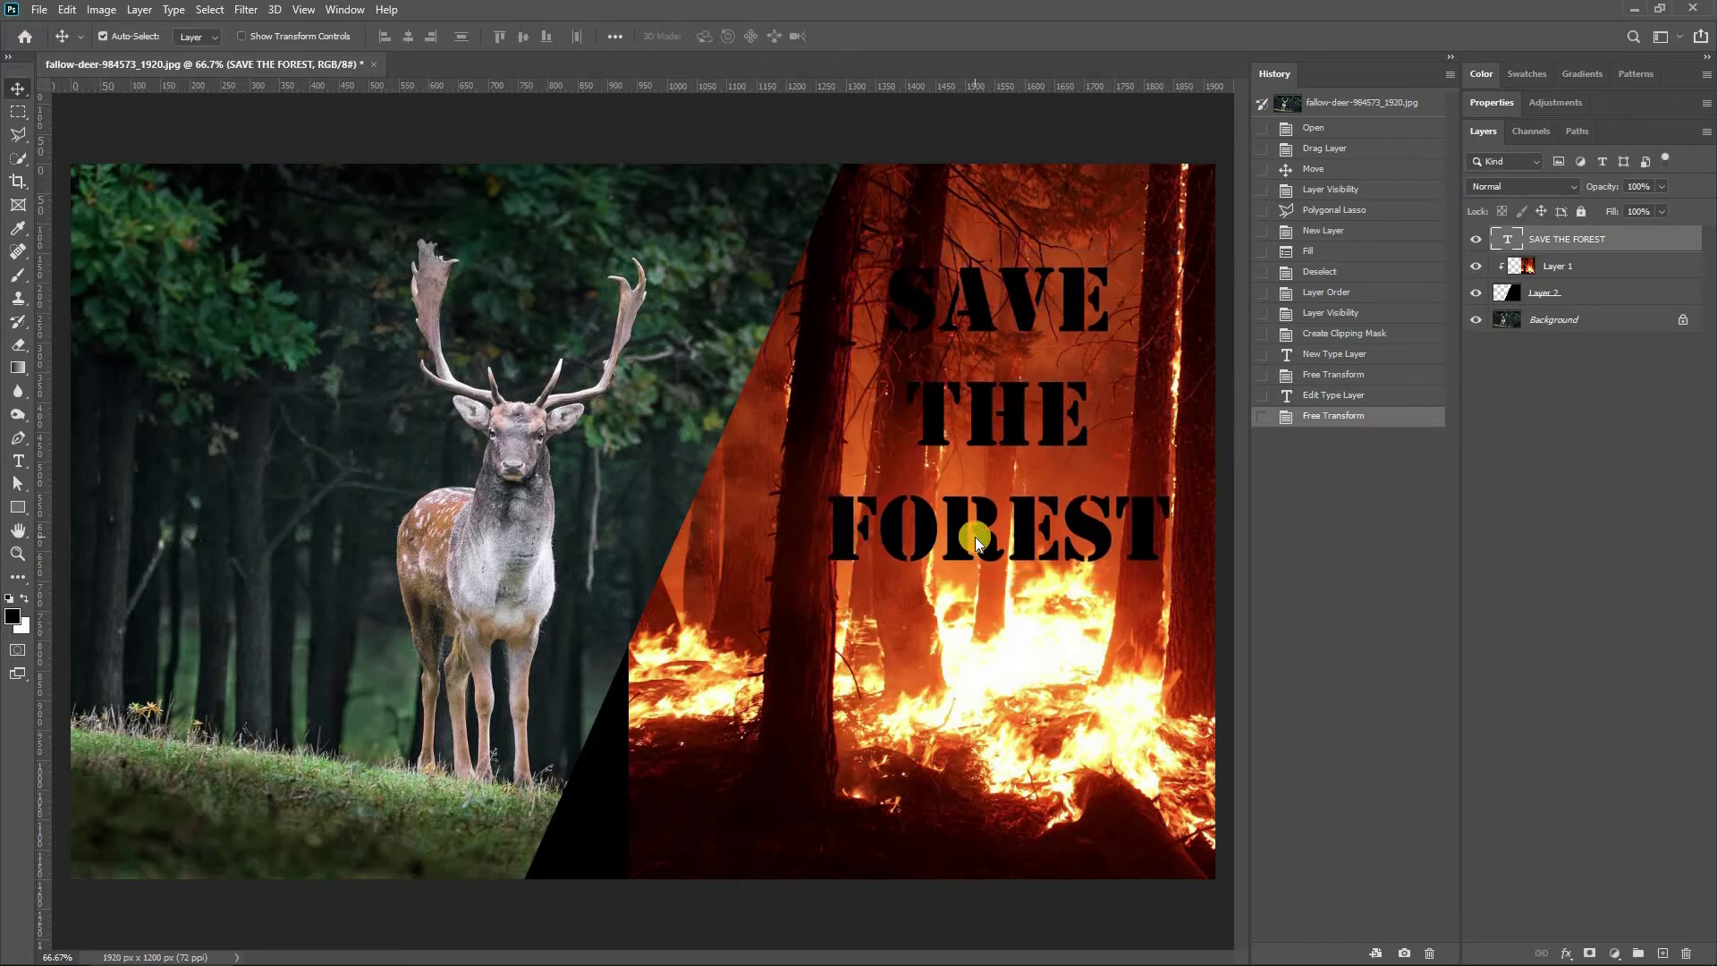
# Step: Give the SAVE THE FOREST text a white Color Overlay and a 6 px black outside Stroke
pyautogui.click(138, 9)
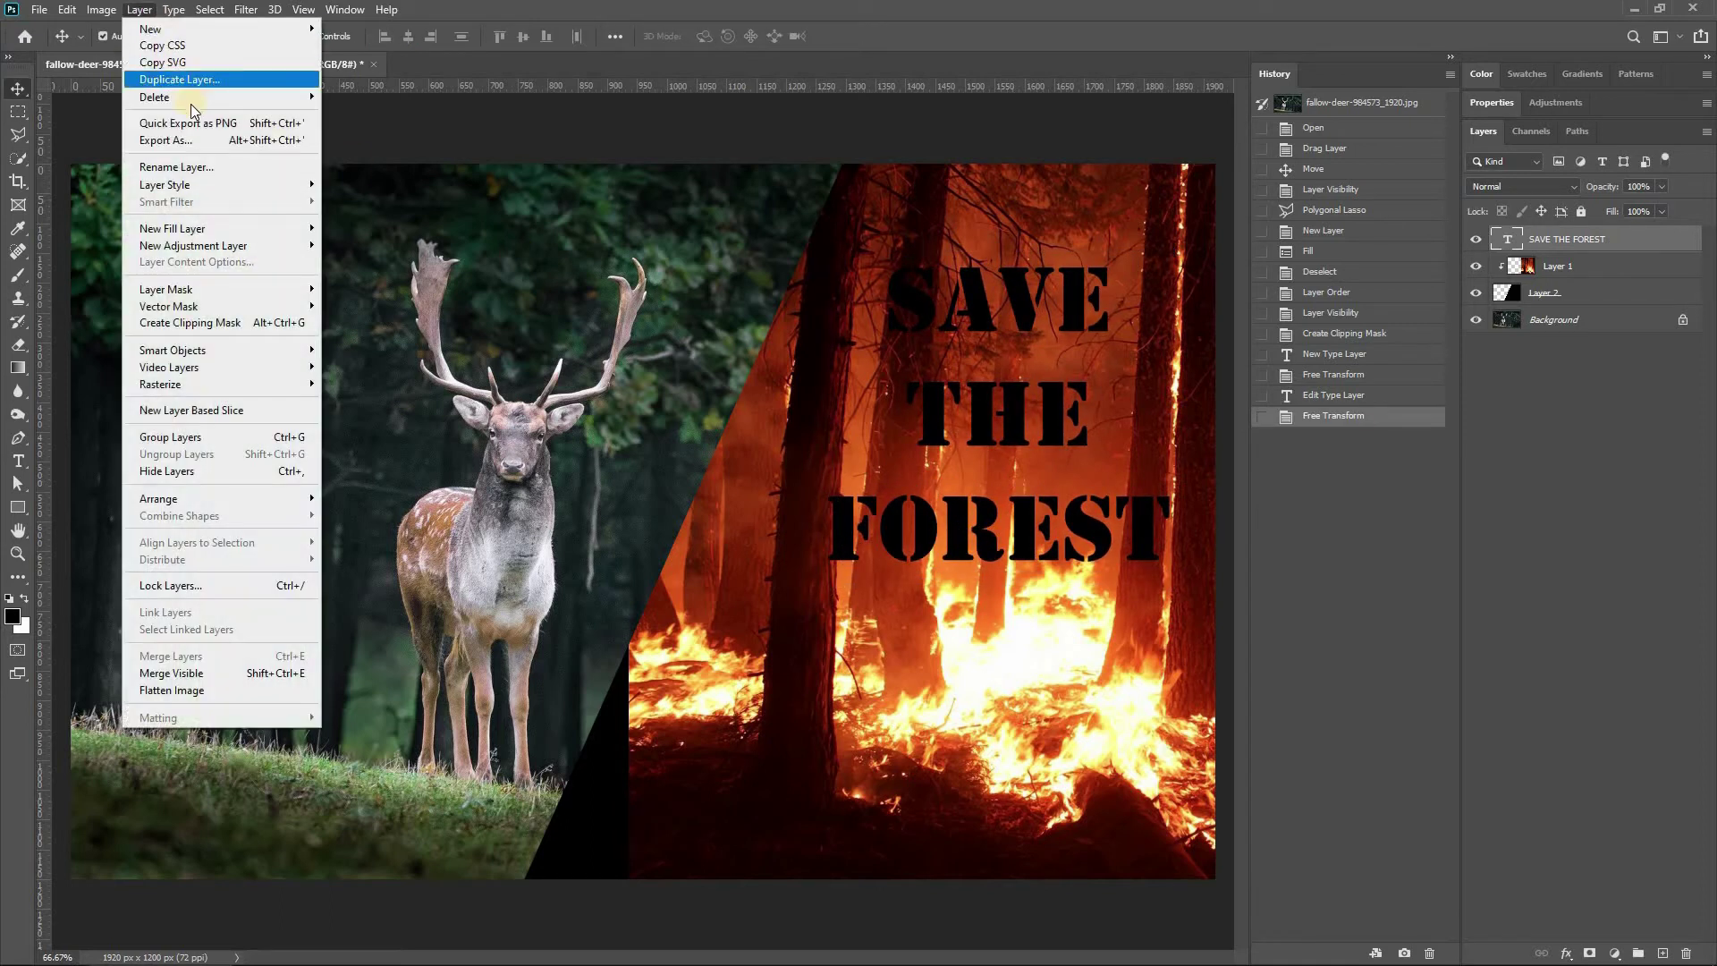
pyautogui.moveTo(215, 185)
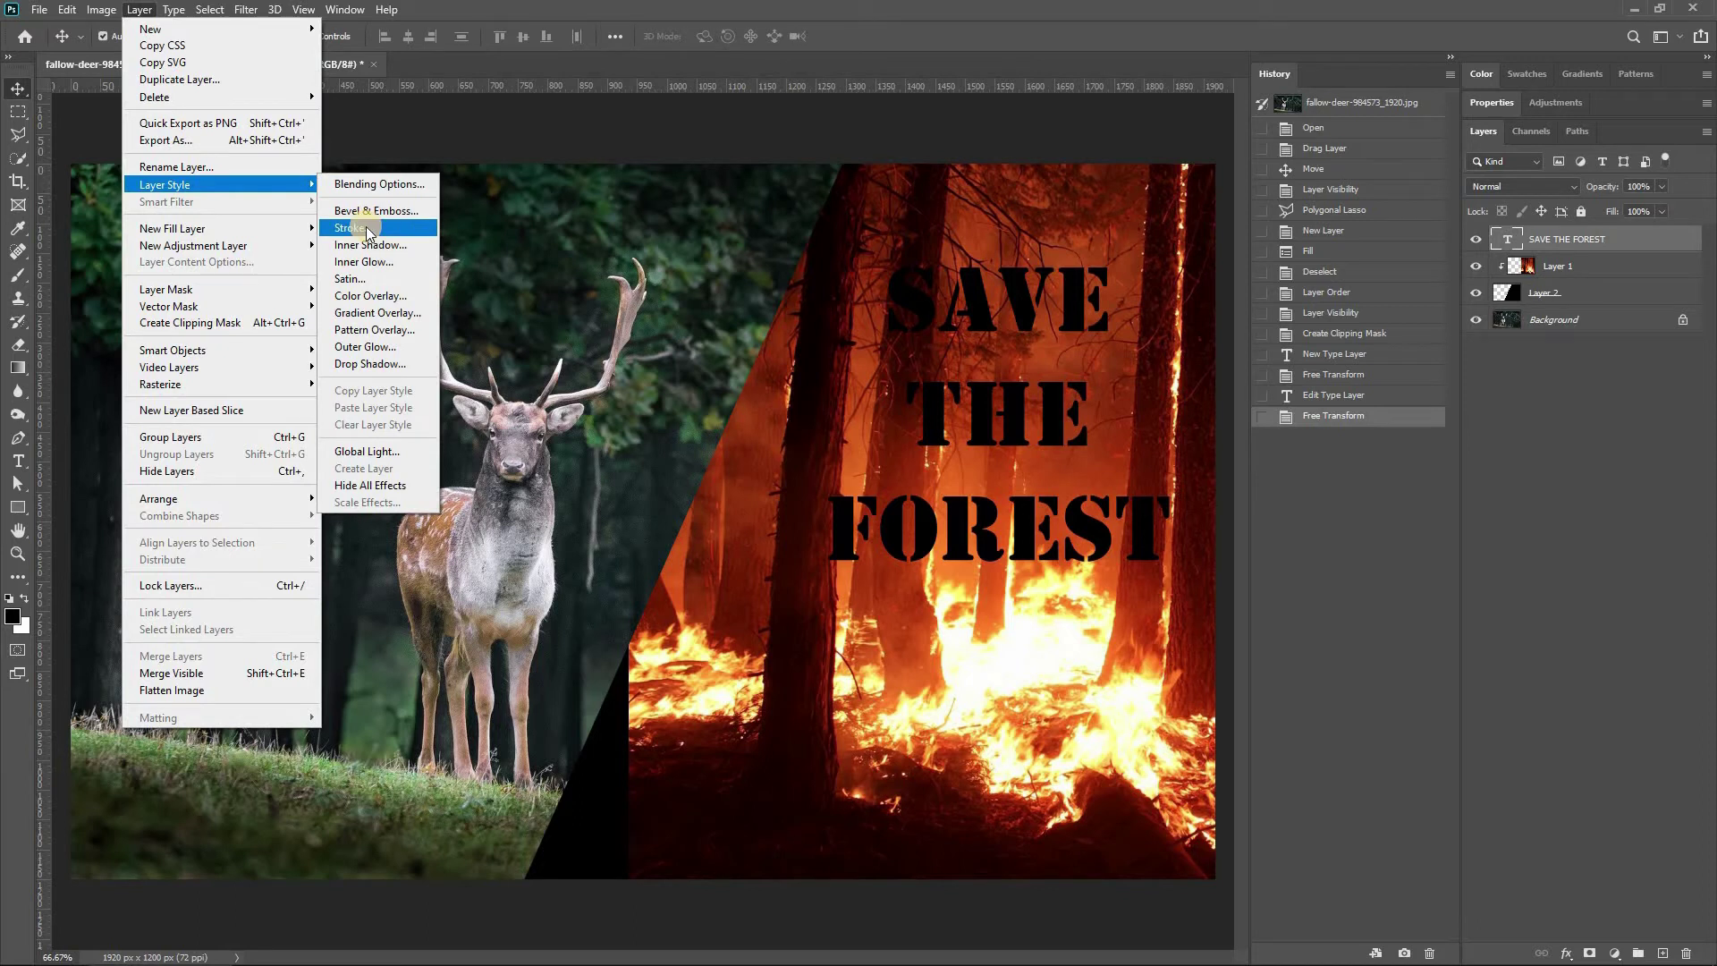
pyautogui.click(367, 297)
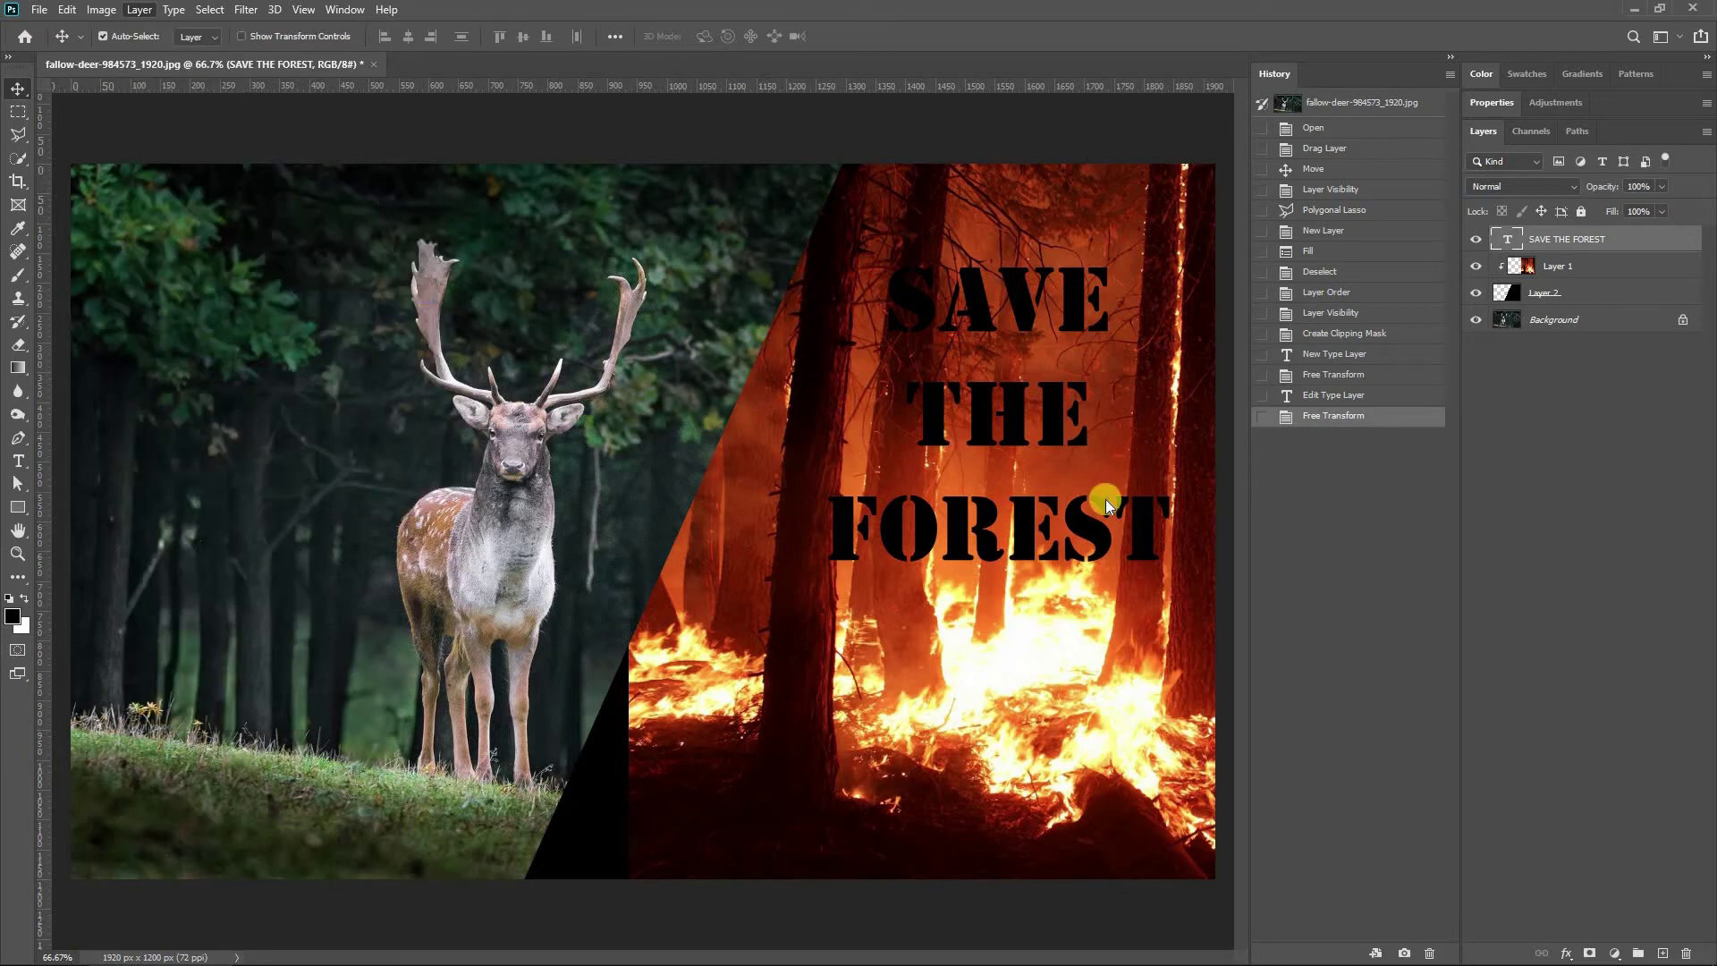
pyautogui.click(238, 551)
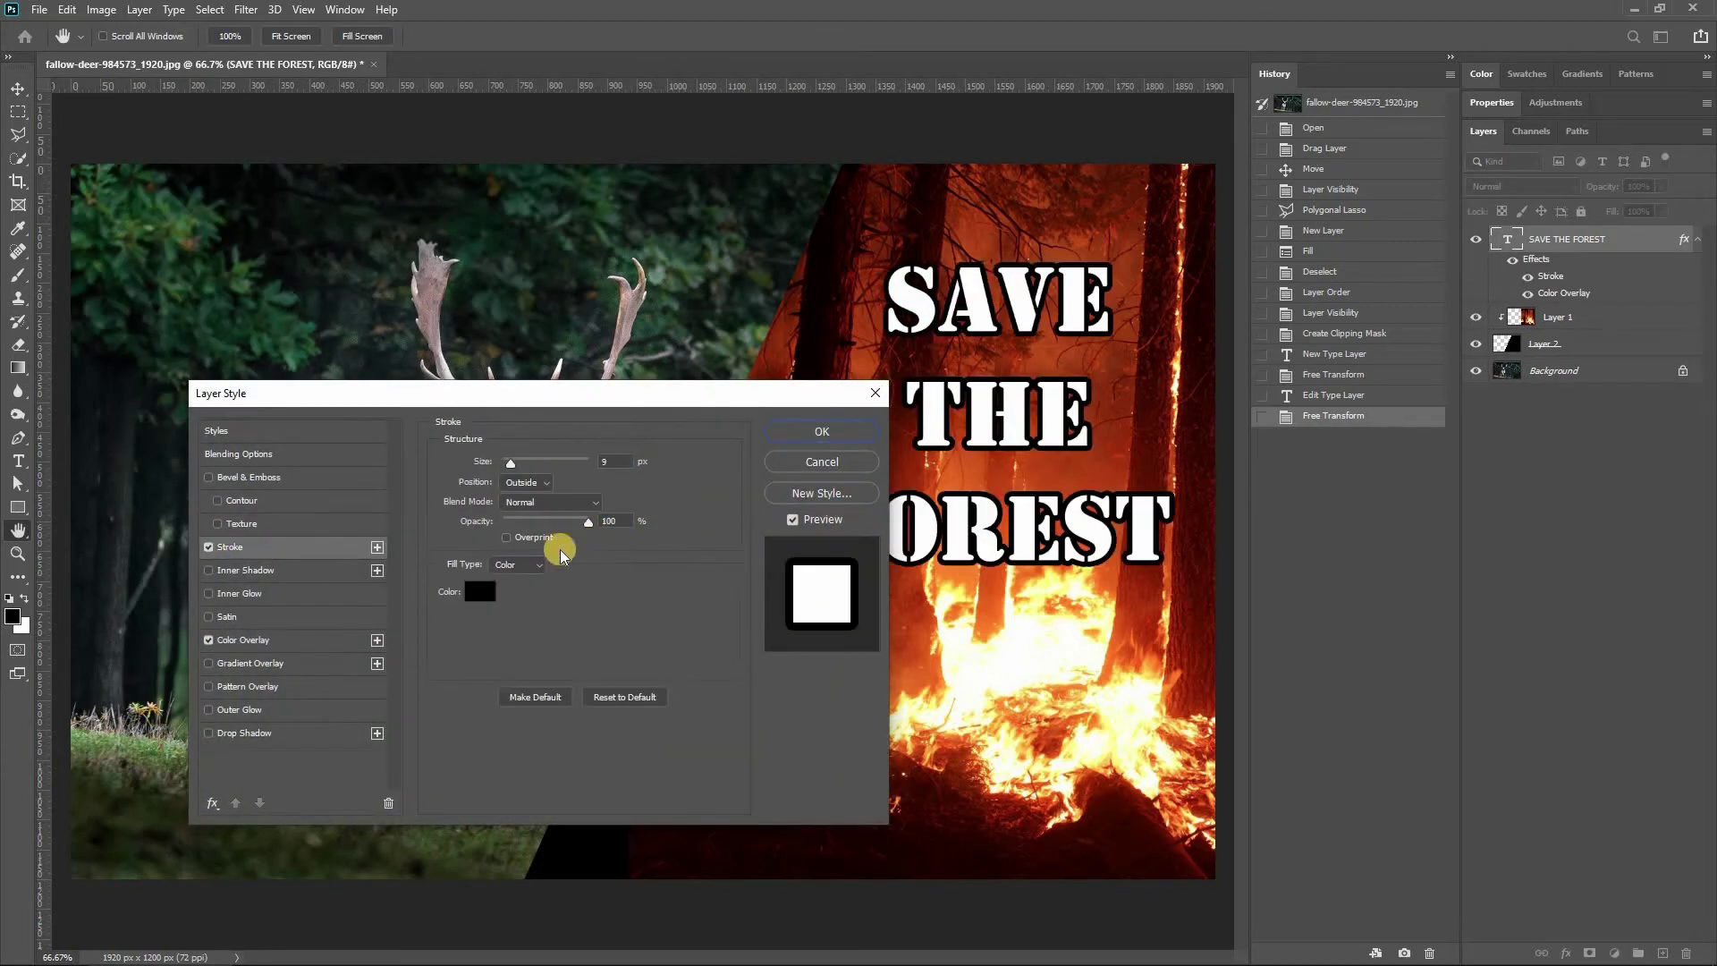
pyautogui.doubleClick(608, 459)
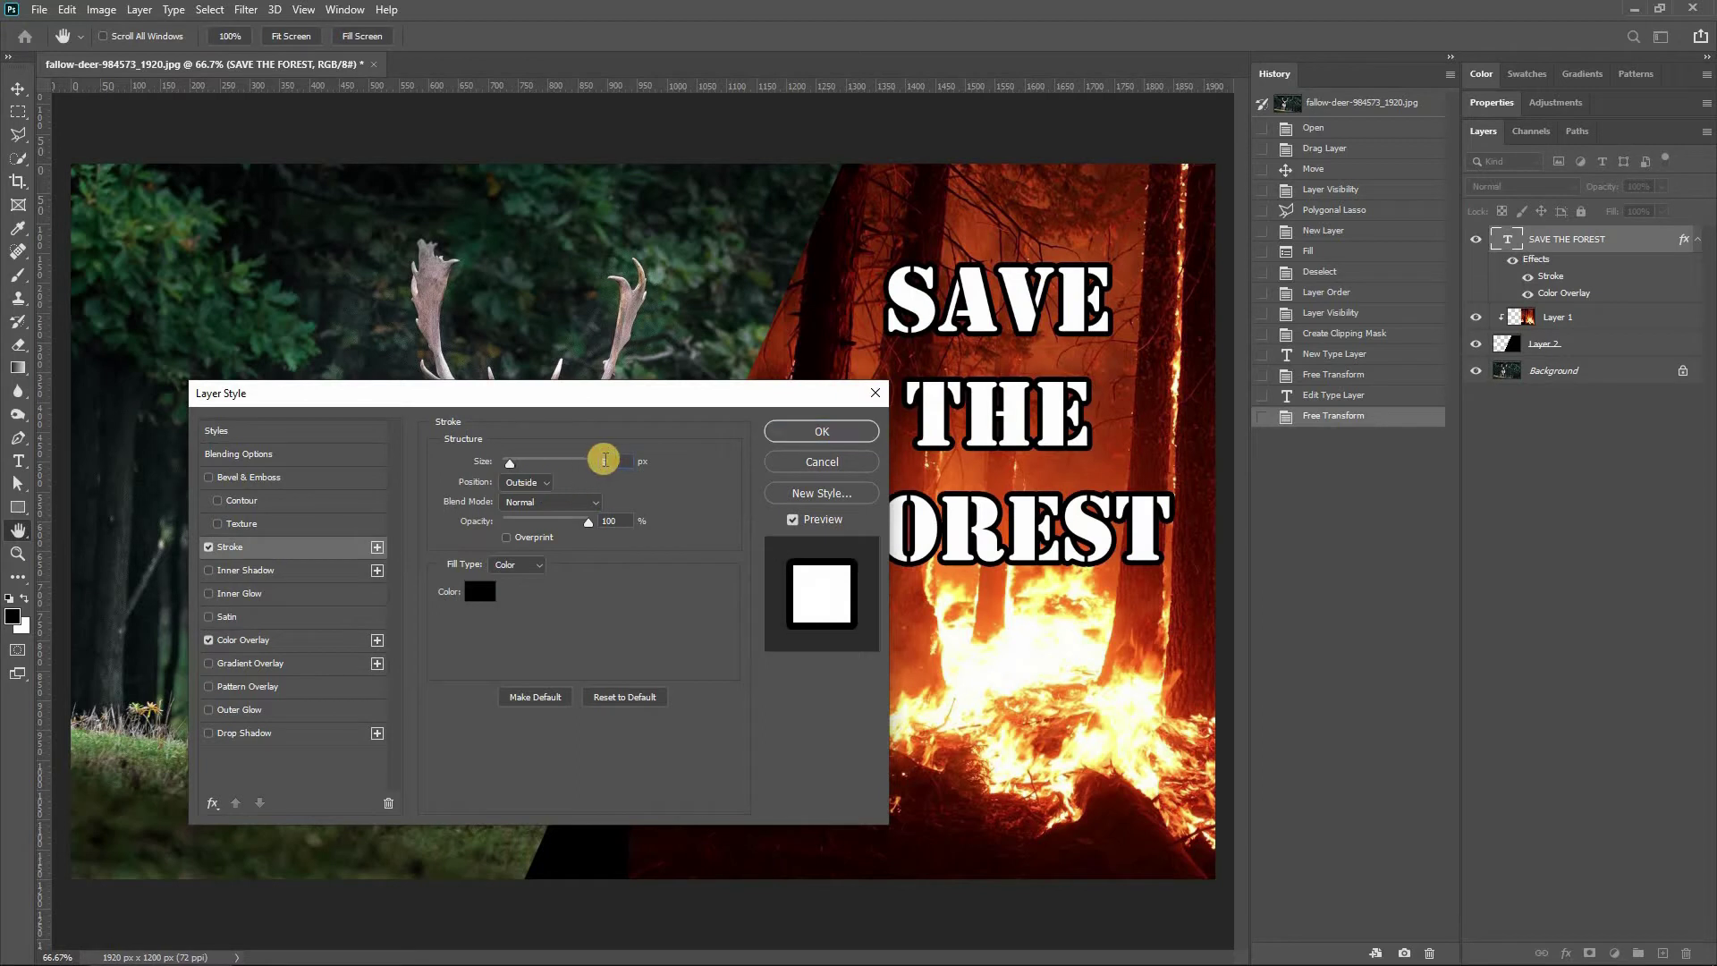
pyautogui.write('6')
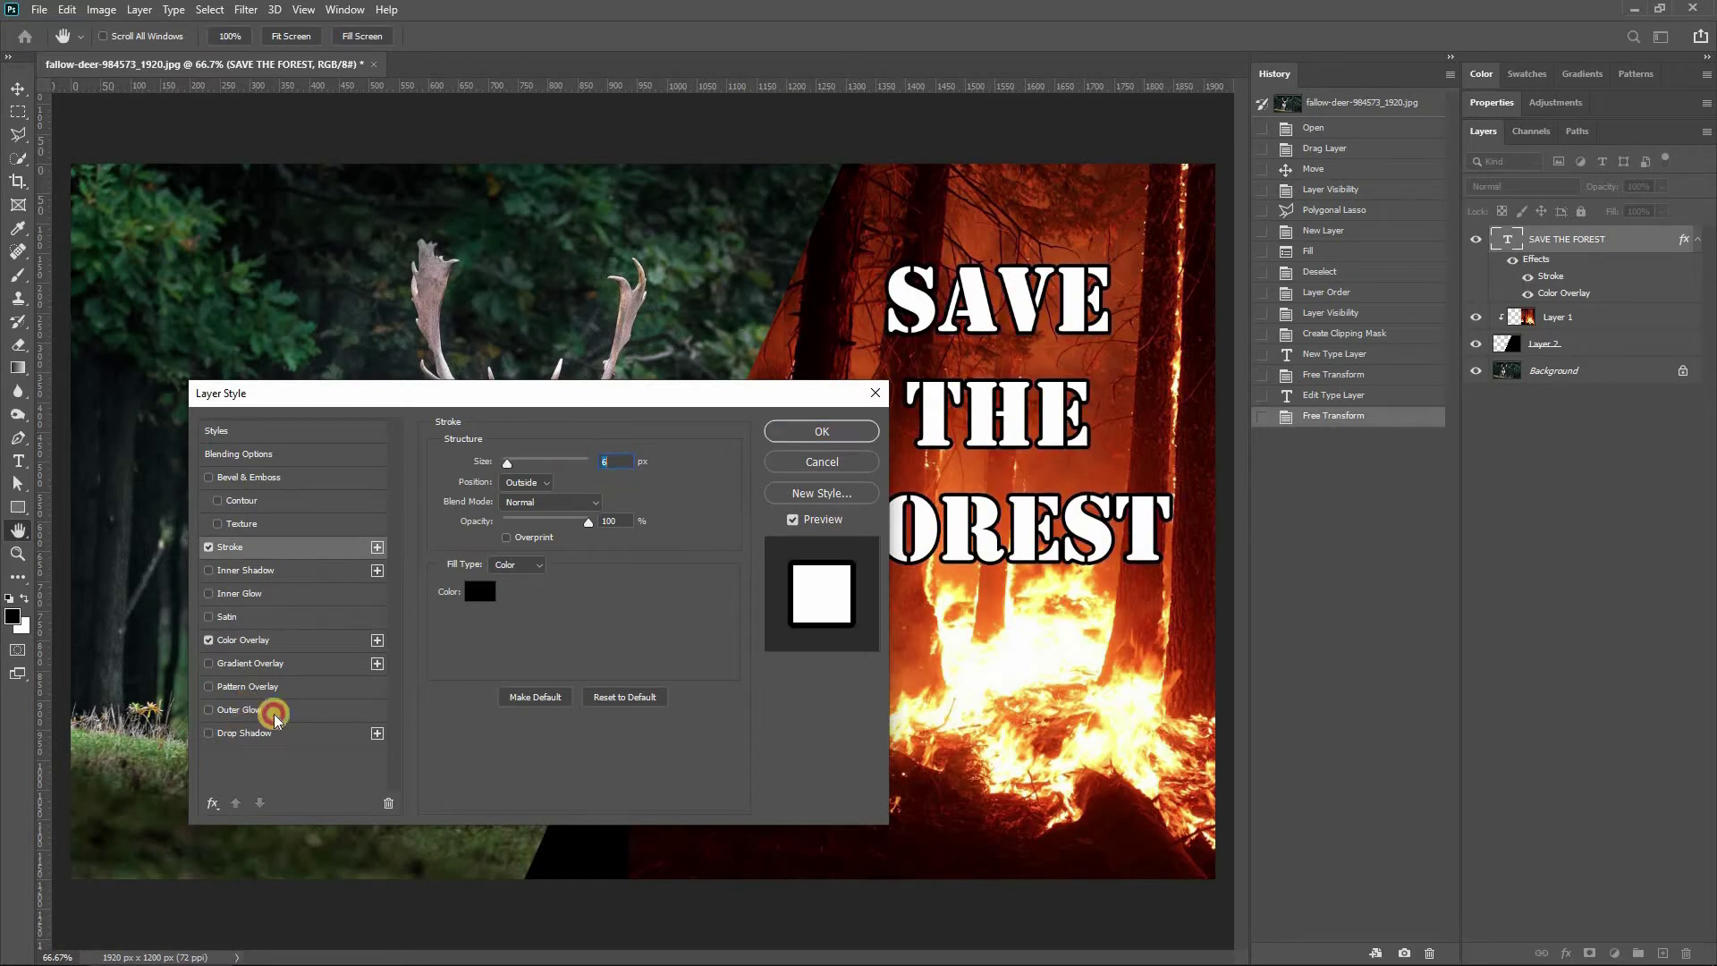
# Step: Add a black Multiply Drop Shadow with 66% opacity and 0 px distance to the text, and adjust its spread
pyautogui.click(250, 732)
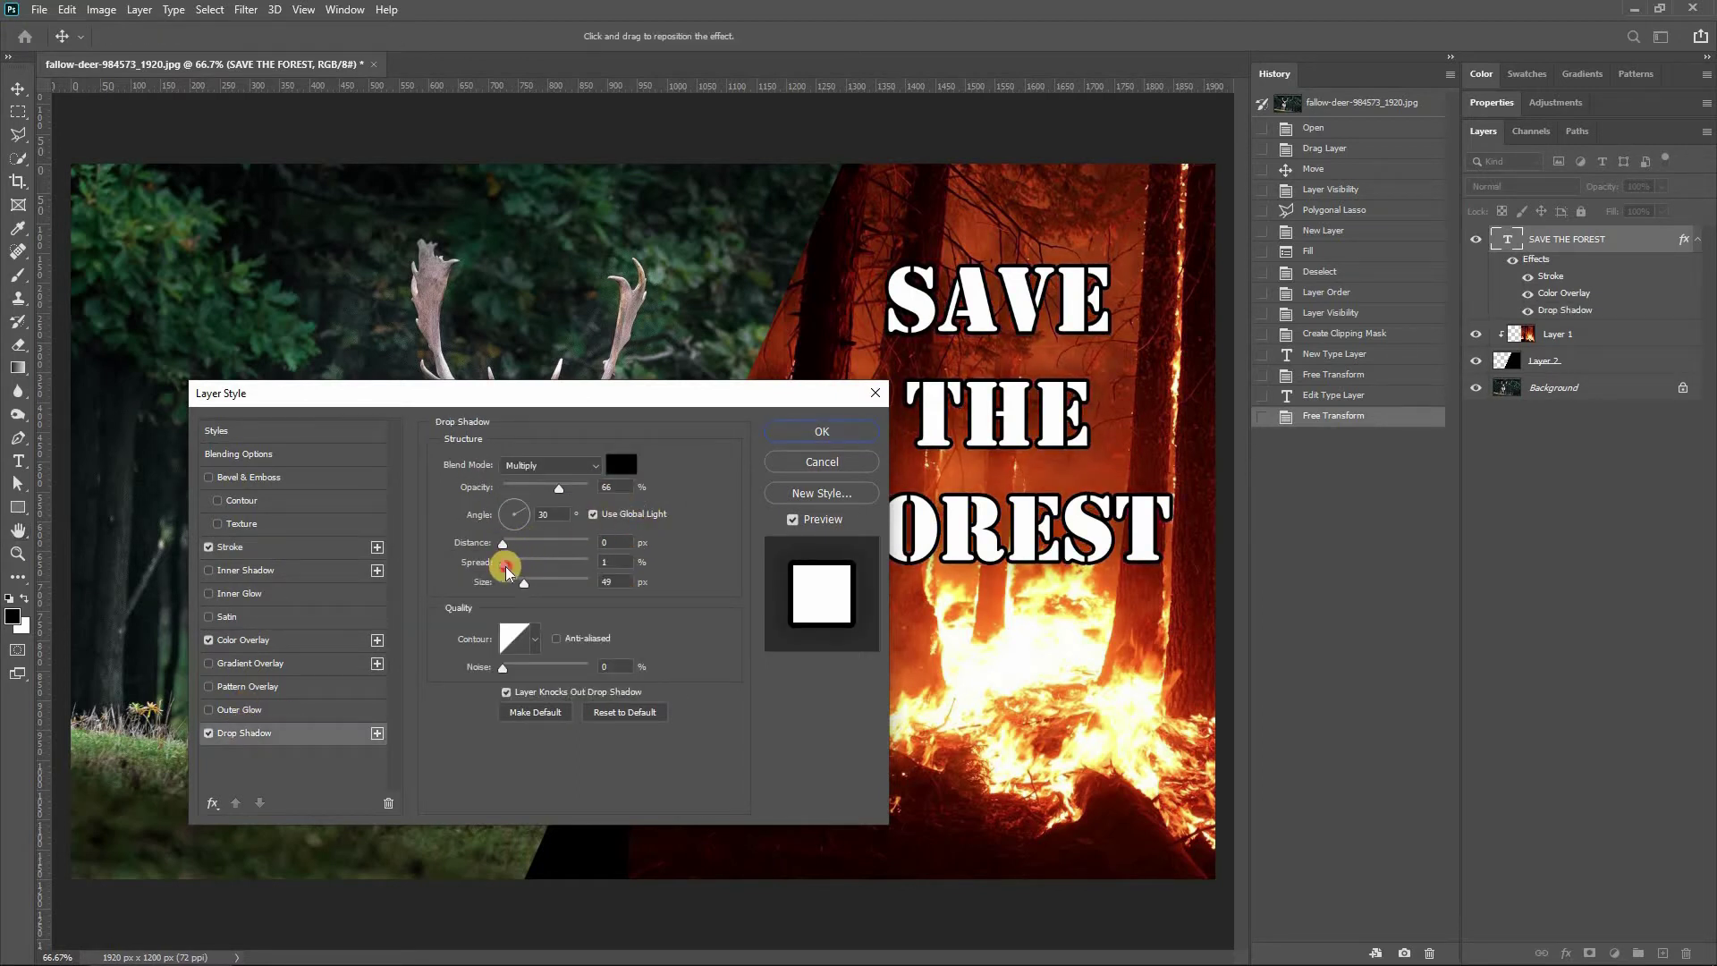
pyautogui.moveTo(503, 562); pyautogui.dragTo(531, 586)
pyautogui.click(813, 438)
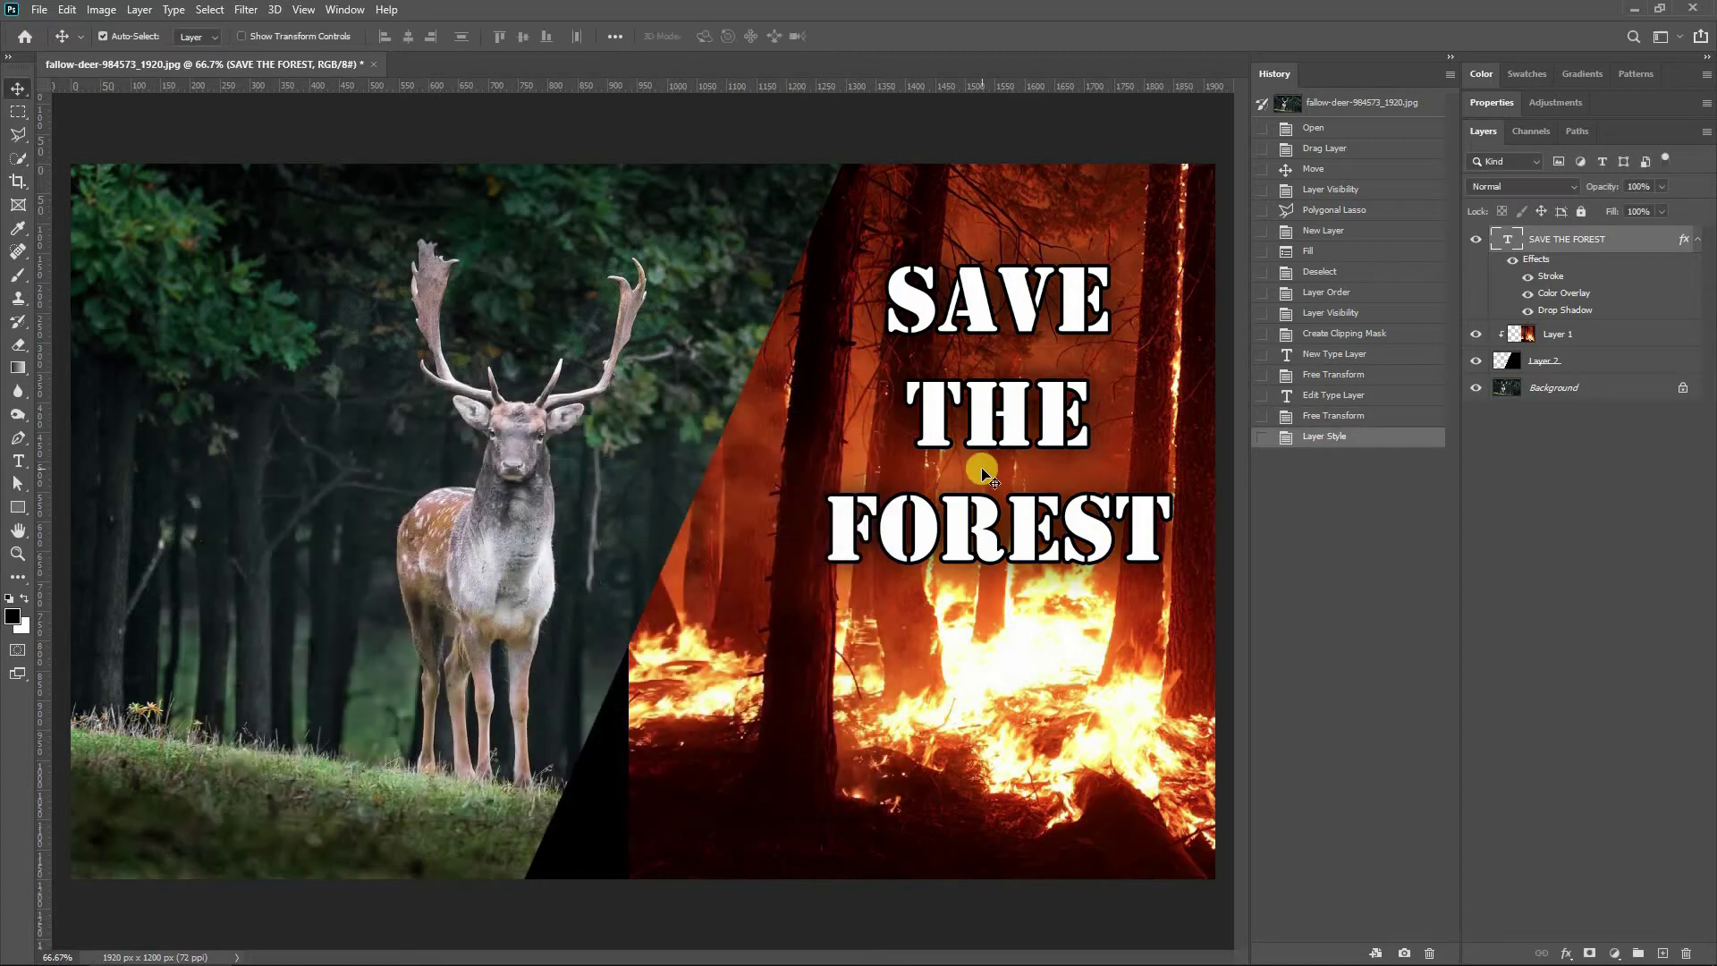
# Step: Duplicate the styled text downward over the flames and put the copy's layer beneath the original text layer
pyautogui.moveTo(974, 456); pyautogui.dragTo(963, 675)
pyautogui.moveTo(1512, 239)
pyautogui.mouseDown()
pyautogui.moveTo(1532, 390)
pyautogui.moveTo(1533, 250)
pyautogui.mouseUp()
# Step: Replace the copied text's wording with "SAVE THE WORLD" on a single line
pyautogui.doubleClick(1511, 333)
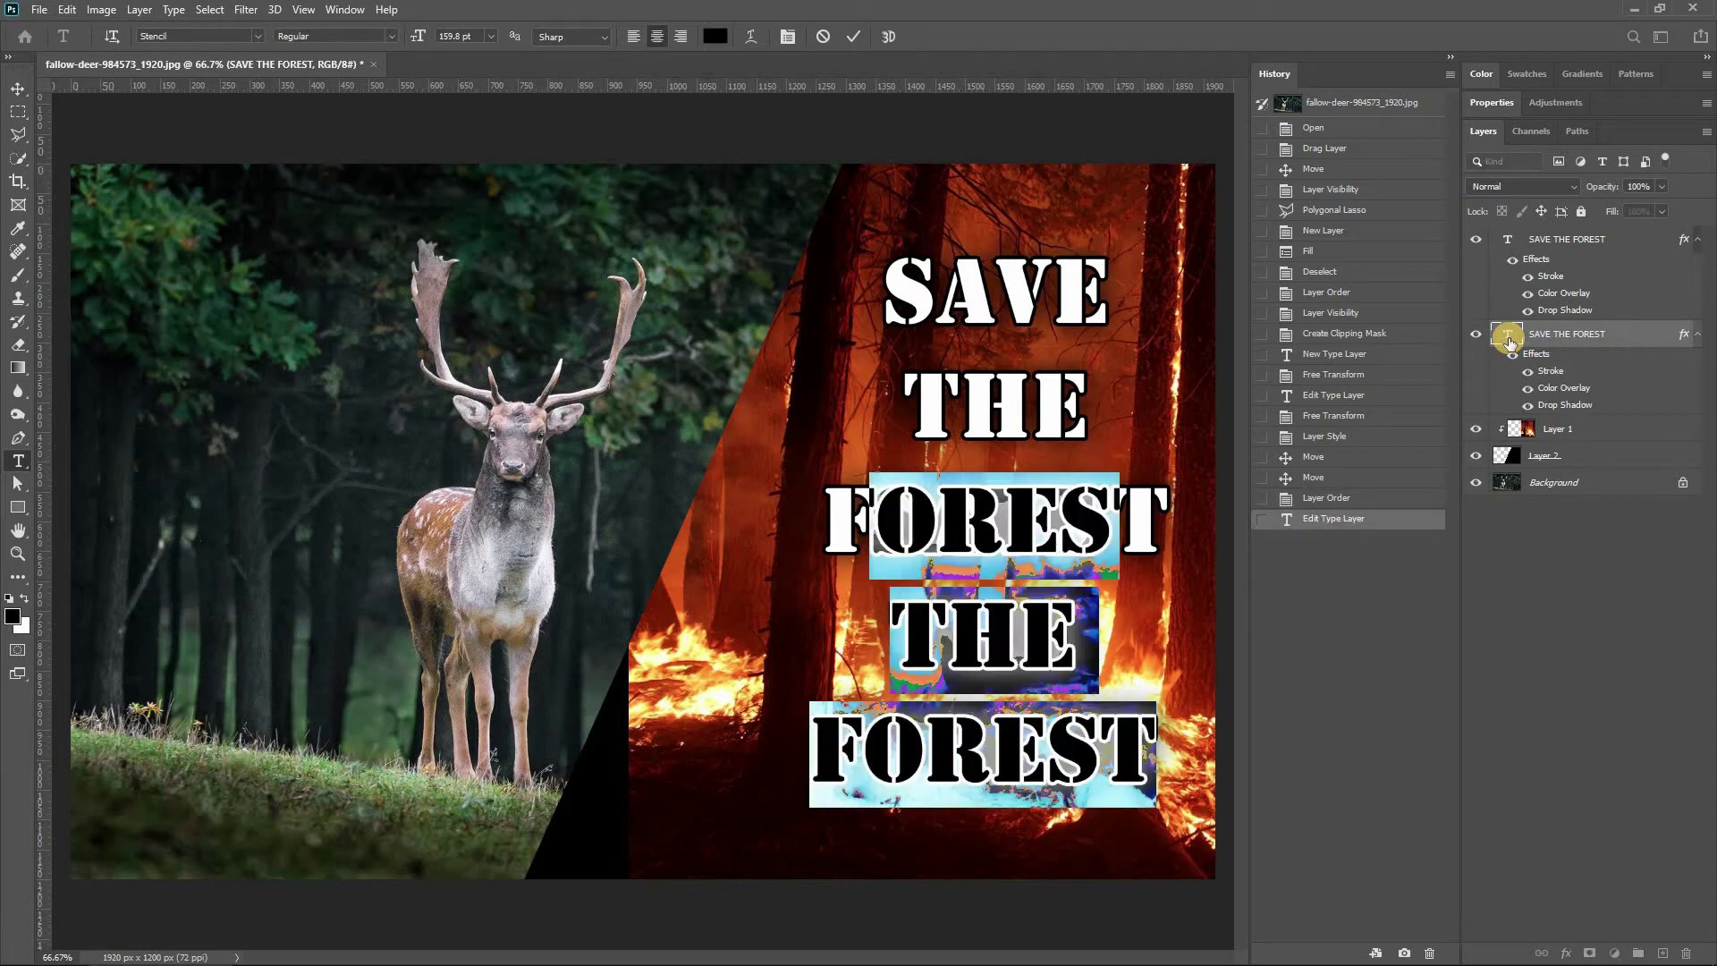
pyautogui.press('BackSpace')
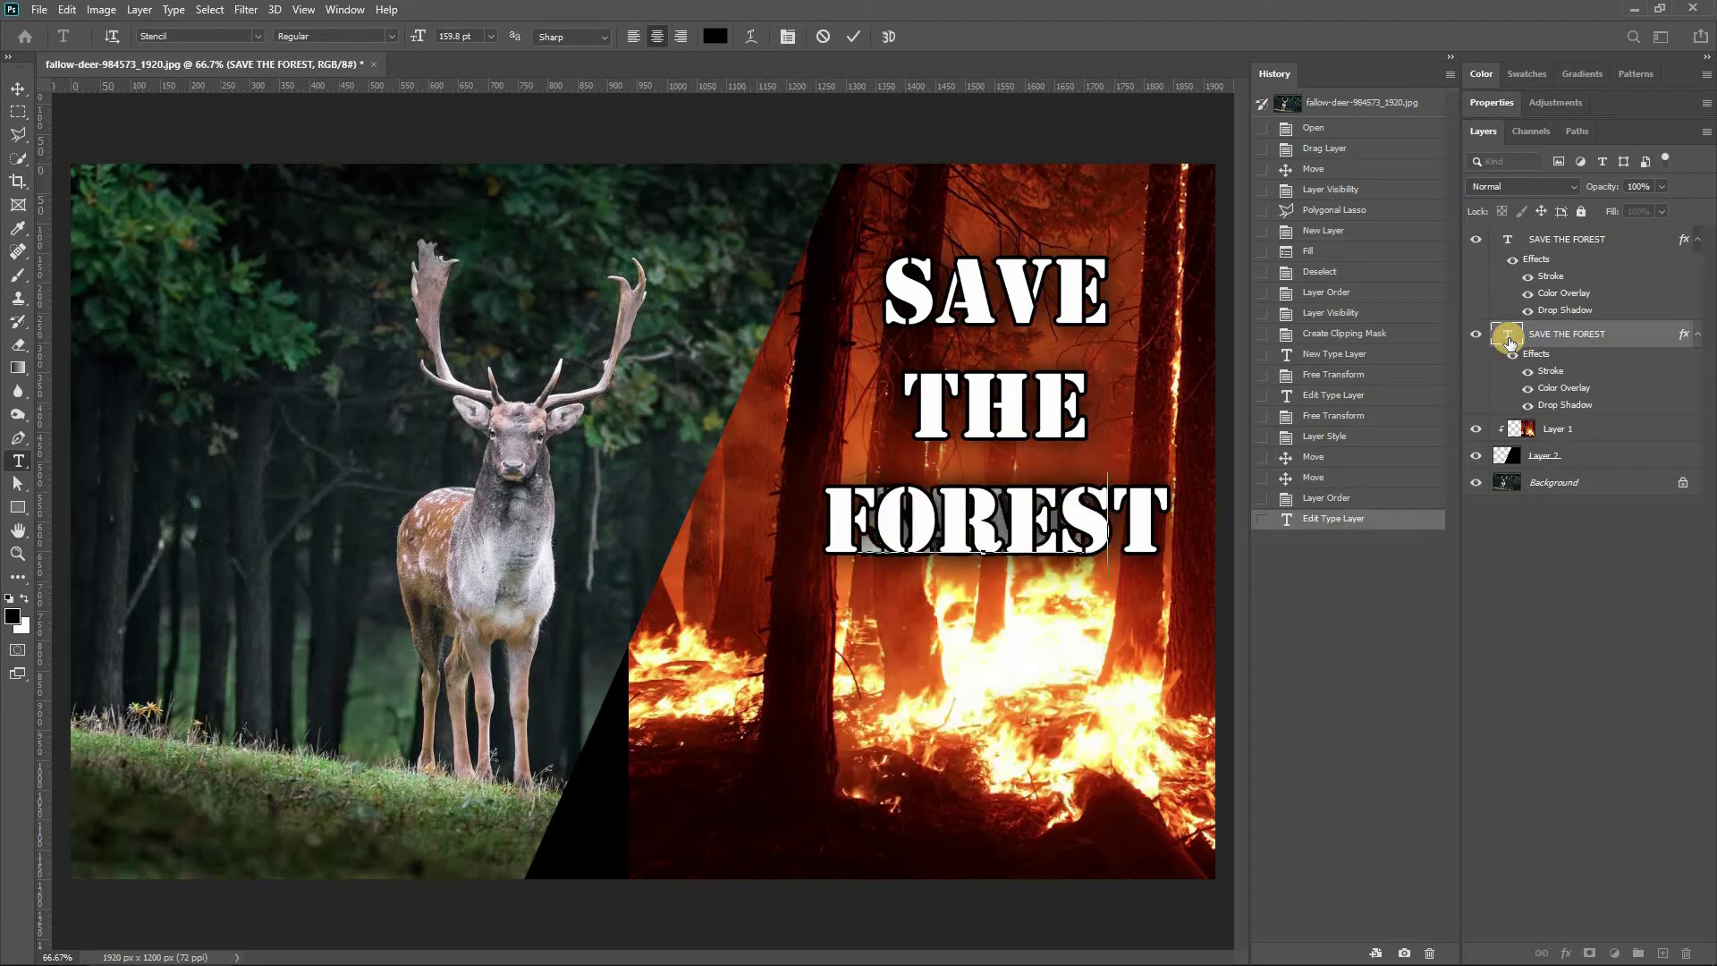
pyautogui.write('THE WILD')
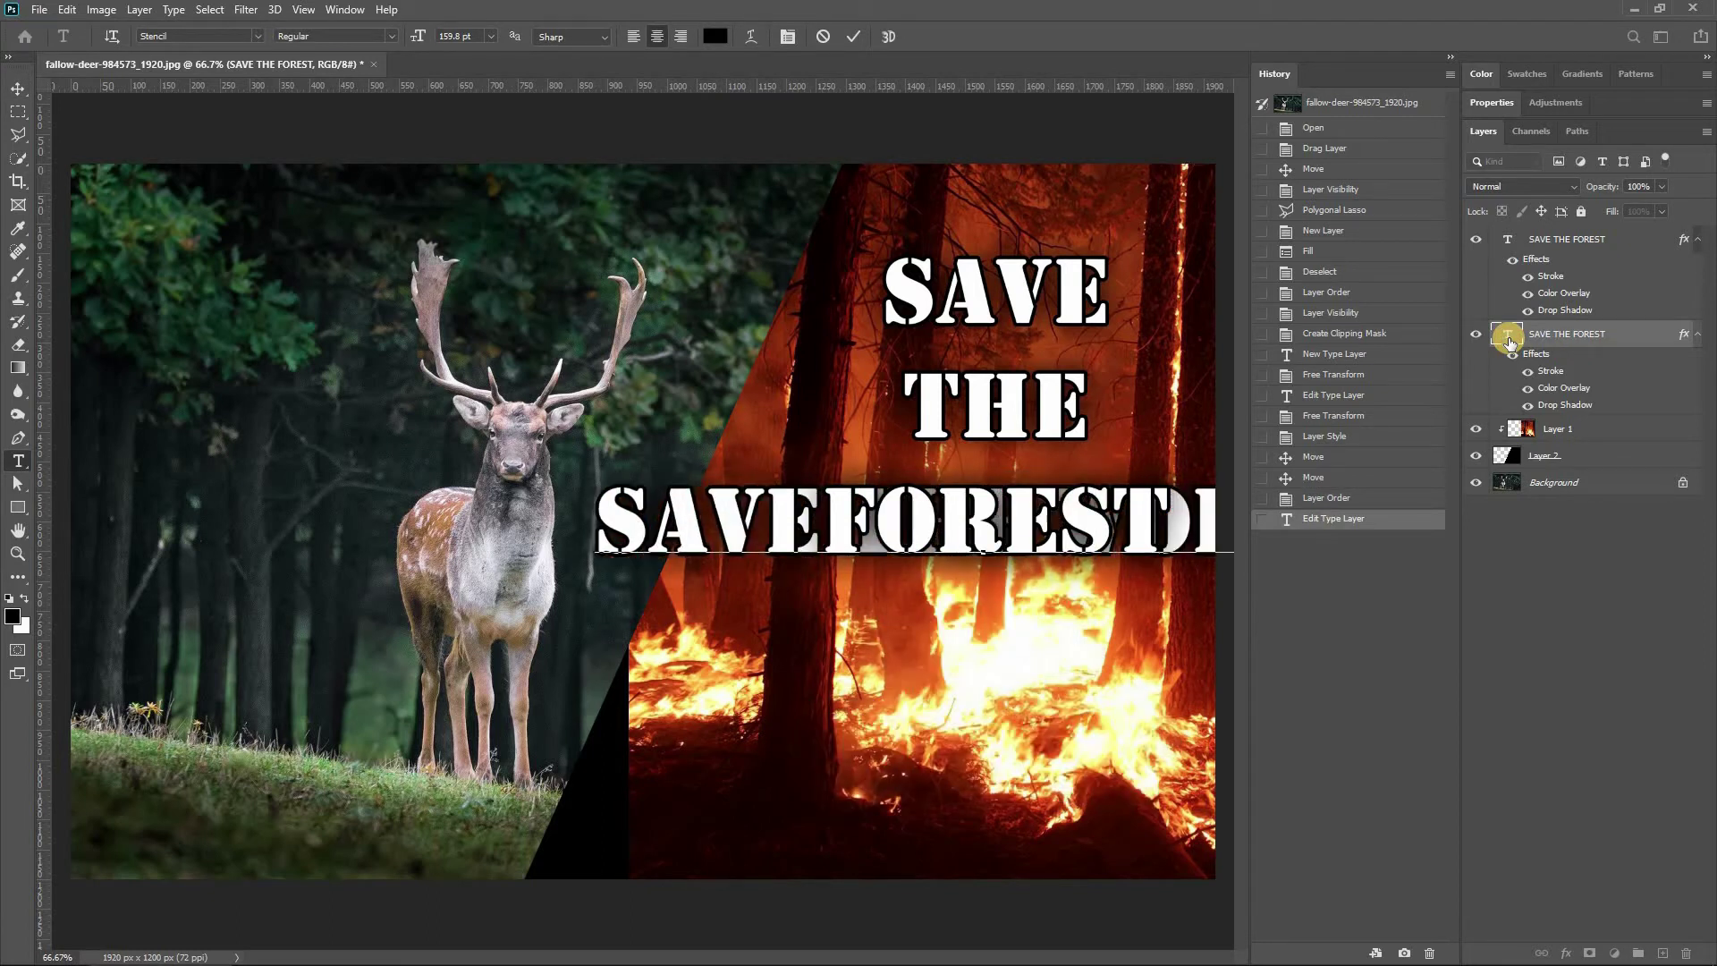
pyautogui.click(1510, 342)
# Step: Scale the SAVE THE WORLD text down to about half its size and position it just below the word FOREST
pyautogui.hotkey('ctrl', 't')
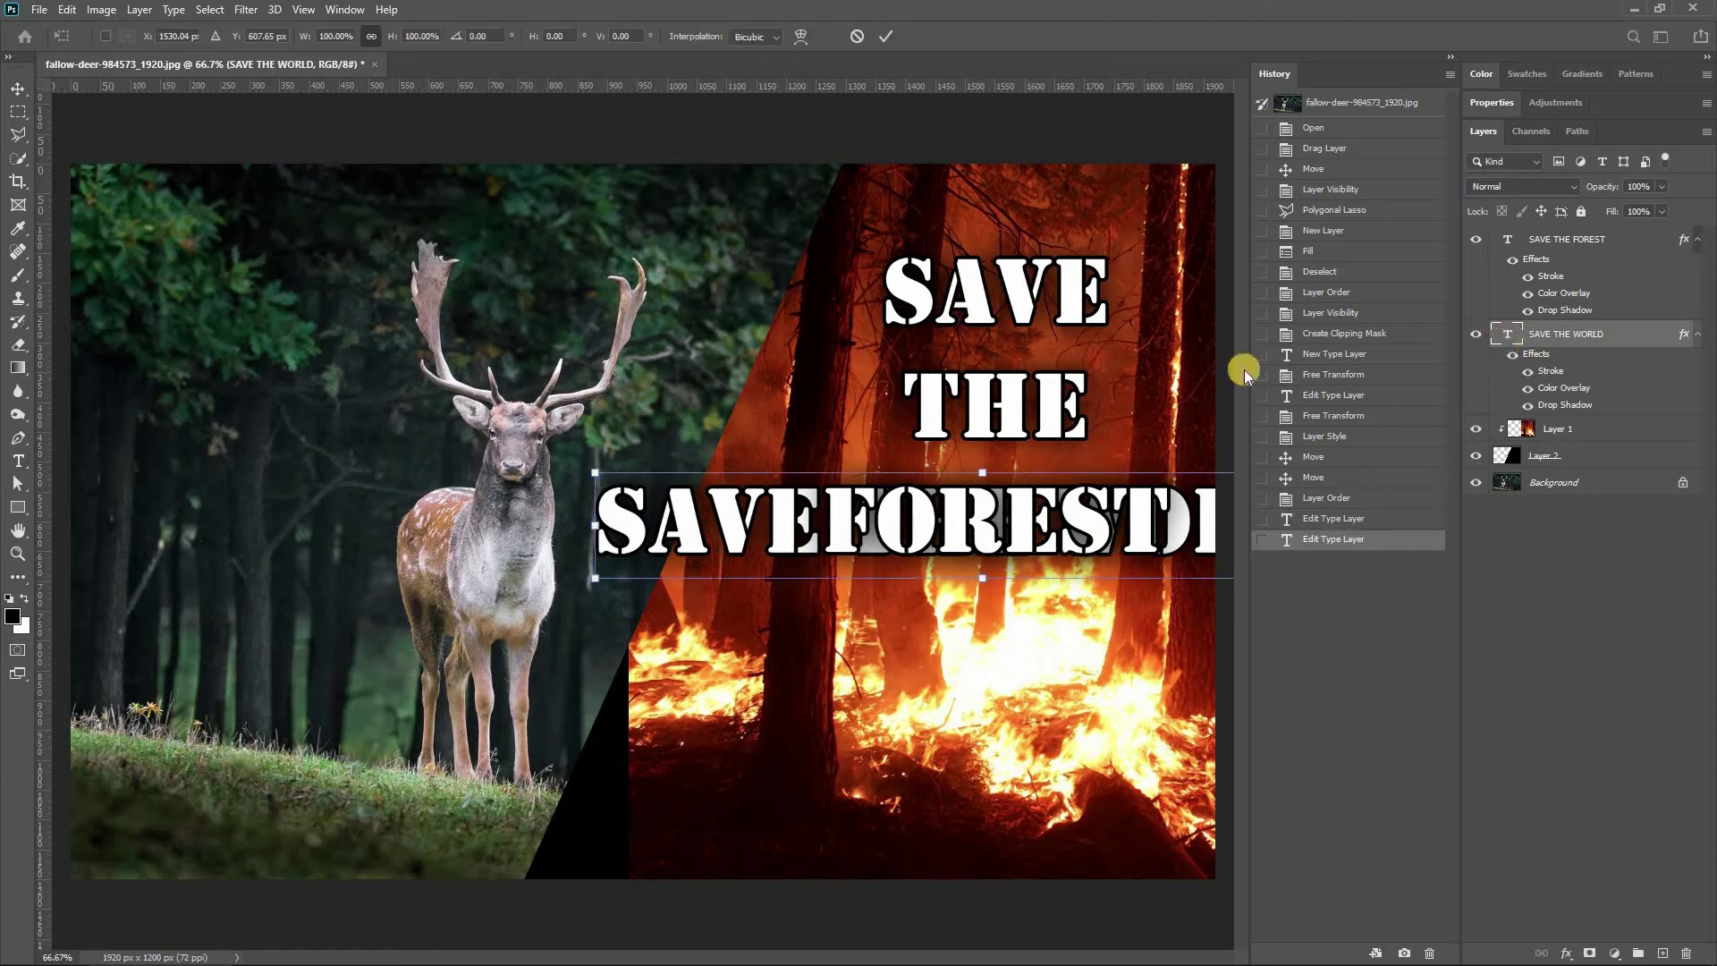
pyautogui.moveTo(595, 474); pyautogui.dragTo(952, 522)
pyautogui.moveTo(1099, 562); pyautogui.dragTo(909, 651)
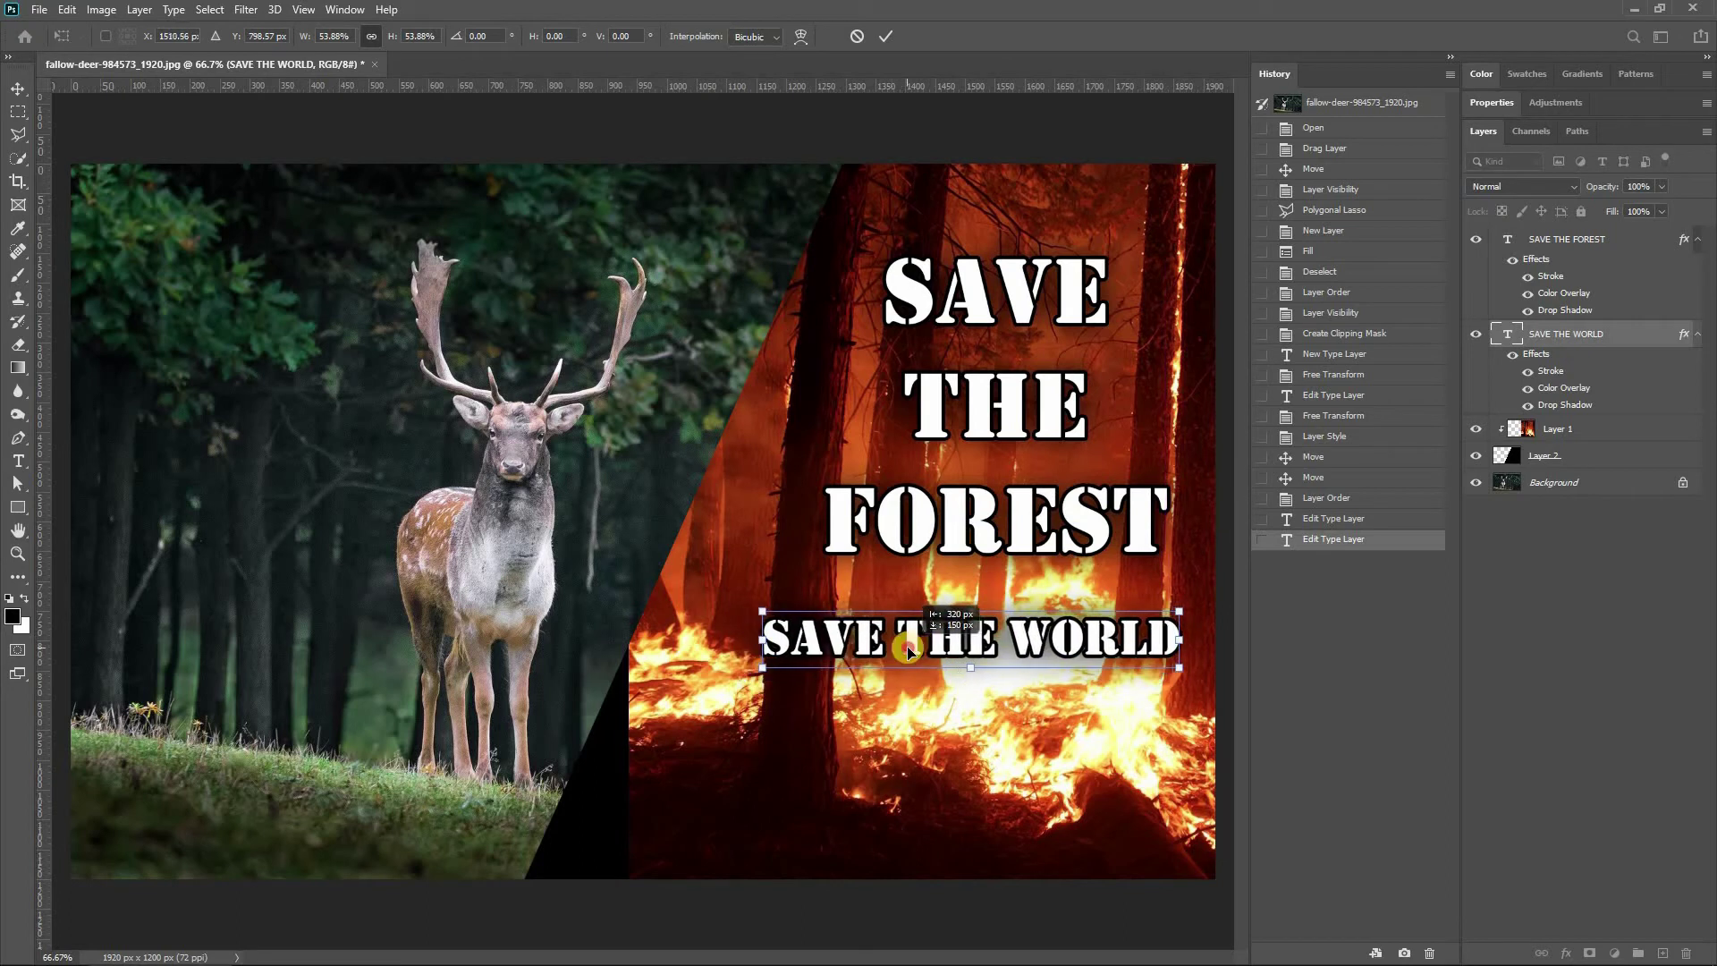
pyautogui.moveTo(764, 612); pyautogui.dragTo(793, 619)
pyautogui.press('Return')
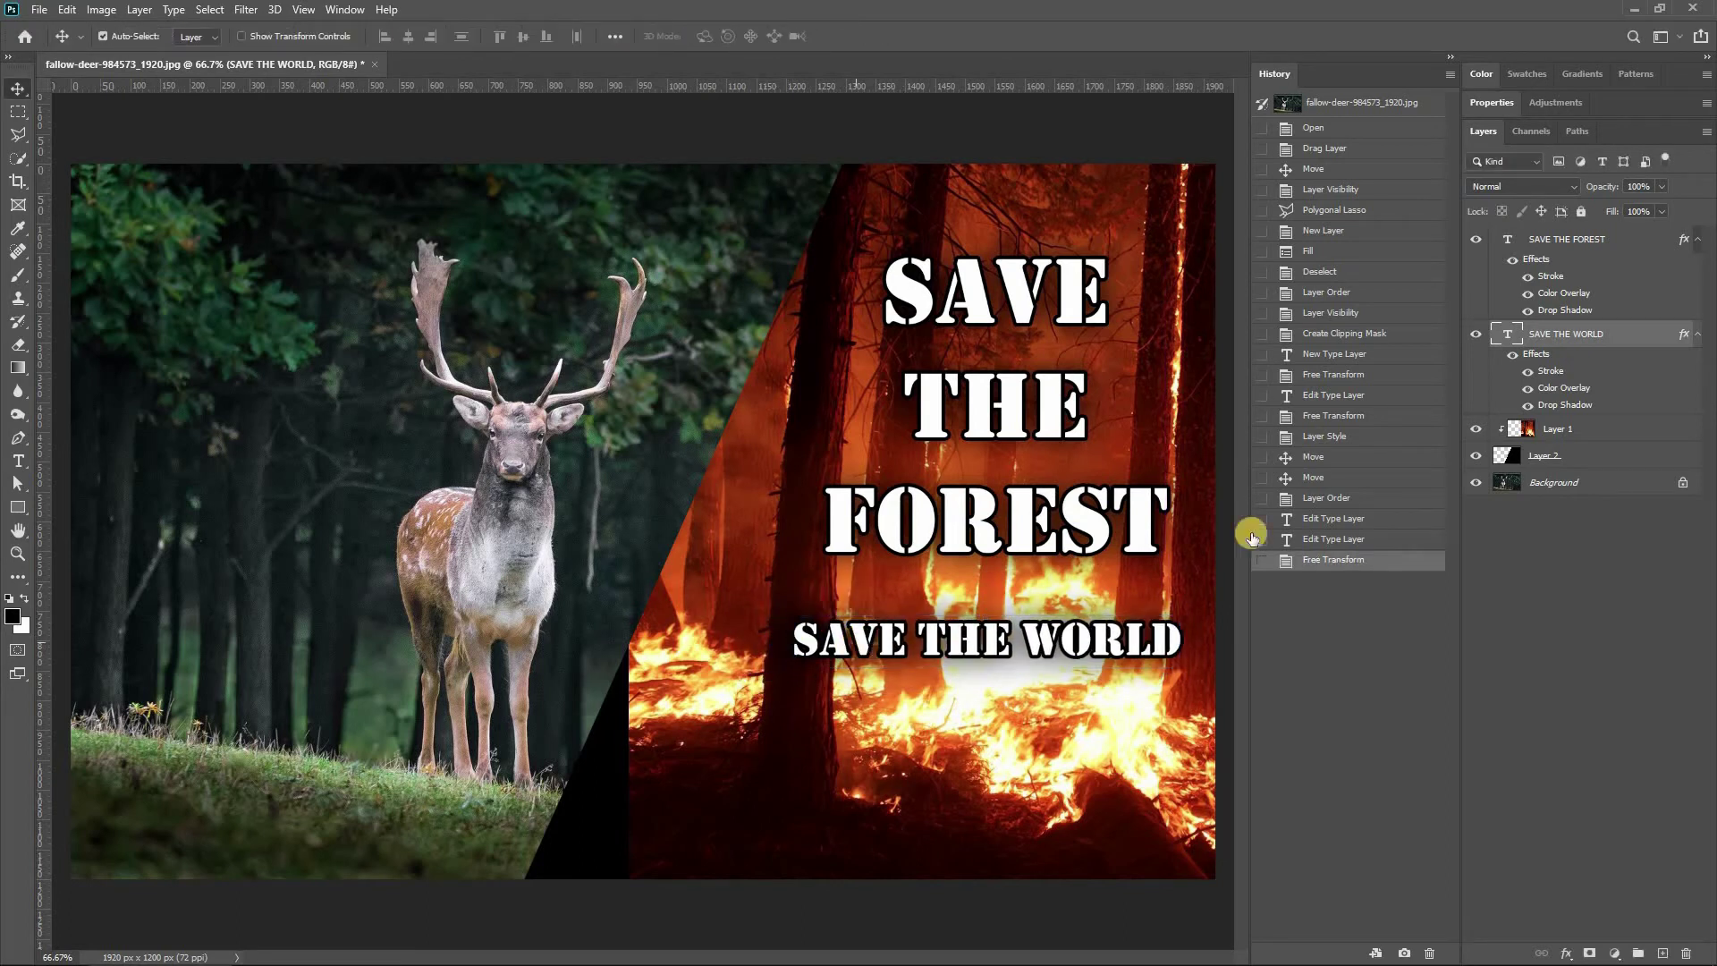
# Step: Align the SAVE THE FOREST and SAVE THE WORLD layers by their horizontal centers and shift both slightly downward together
pyautogui.keyDown('shift'); pyautogui.click(1584, 243); pyautogui.keyUp('shift')
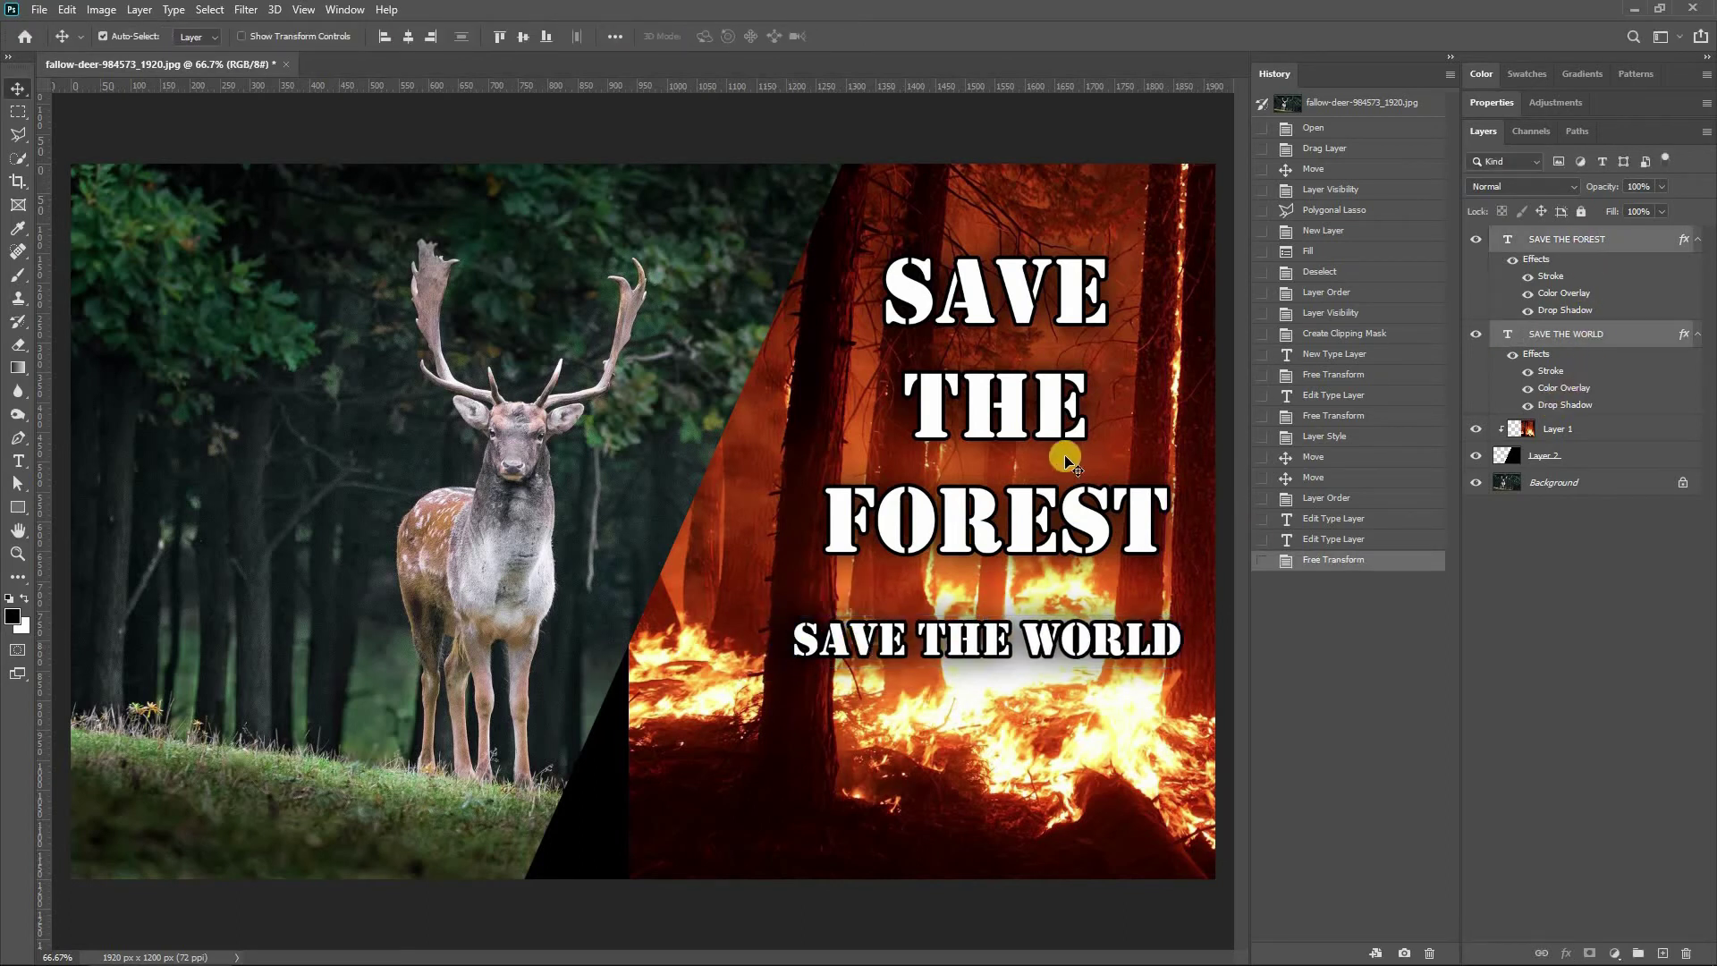
pyautogui.click(407, 36)
pyautogui.moveTo(982, 401); pyautogui.dragTo(1002, 438)
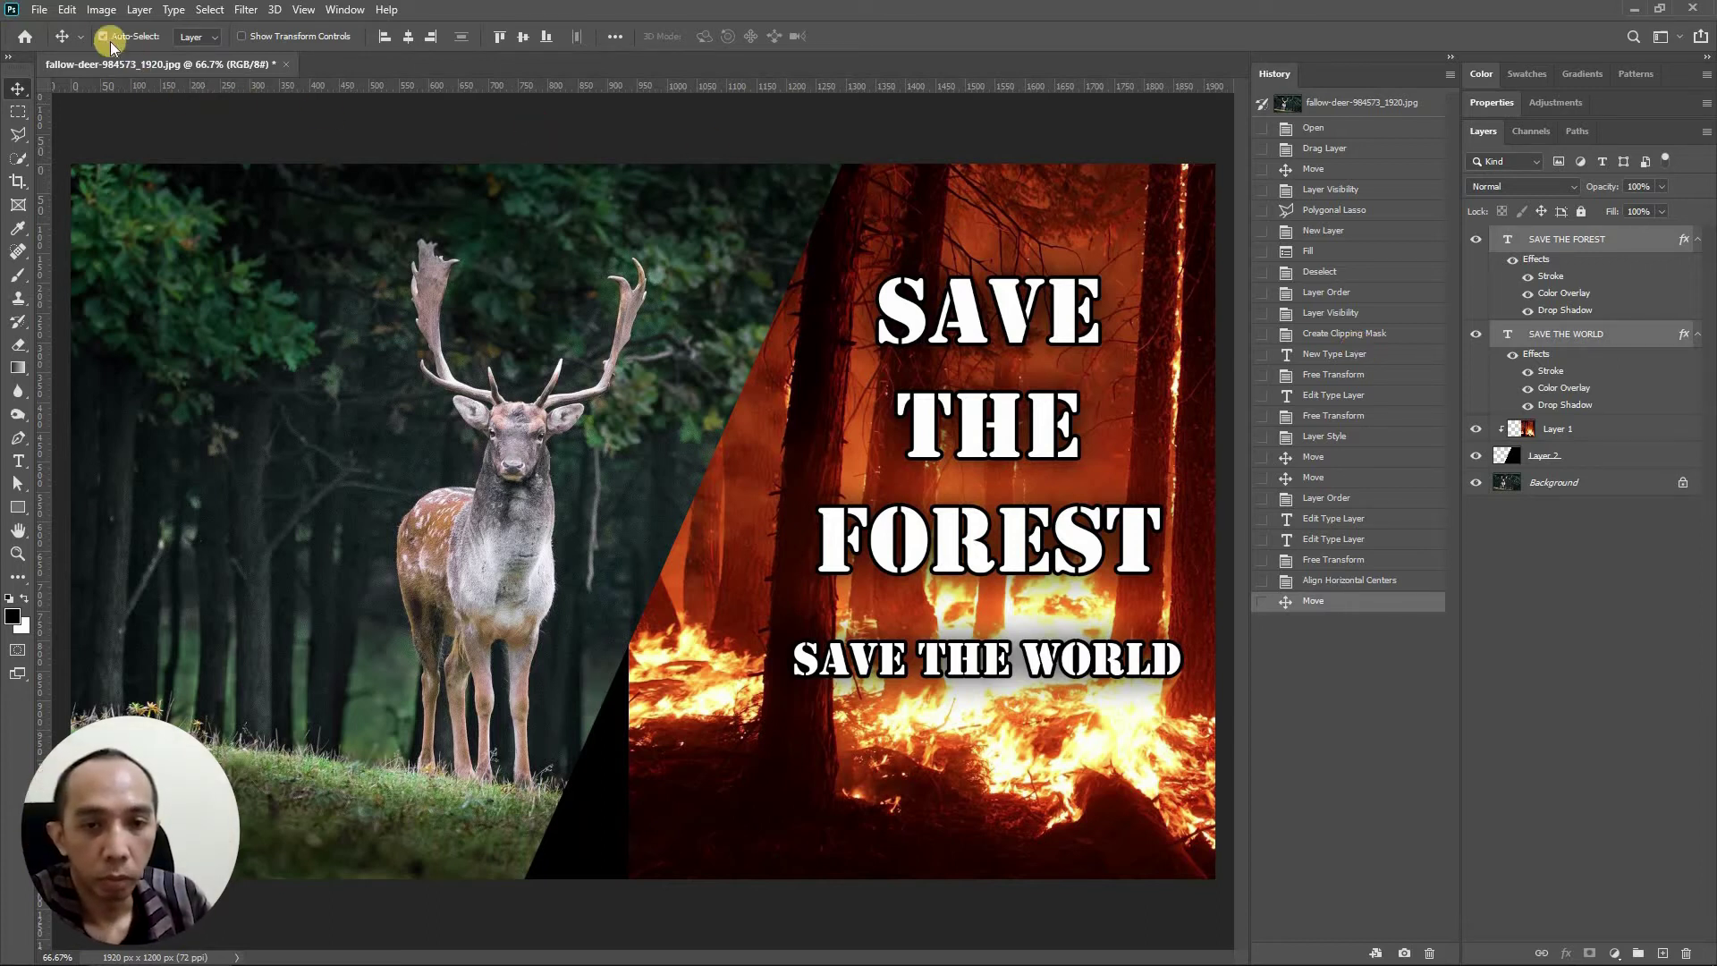
# Step: Check the History States setting in the Performance preferences and close them without saving changes
pyautogui.click(67, 10)
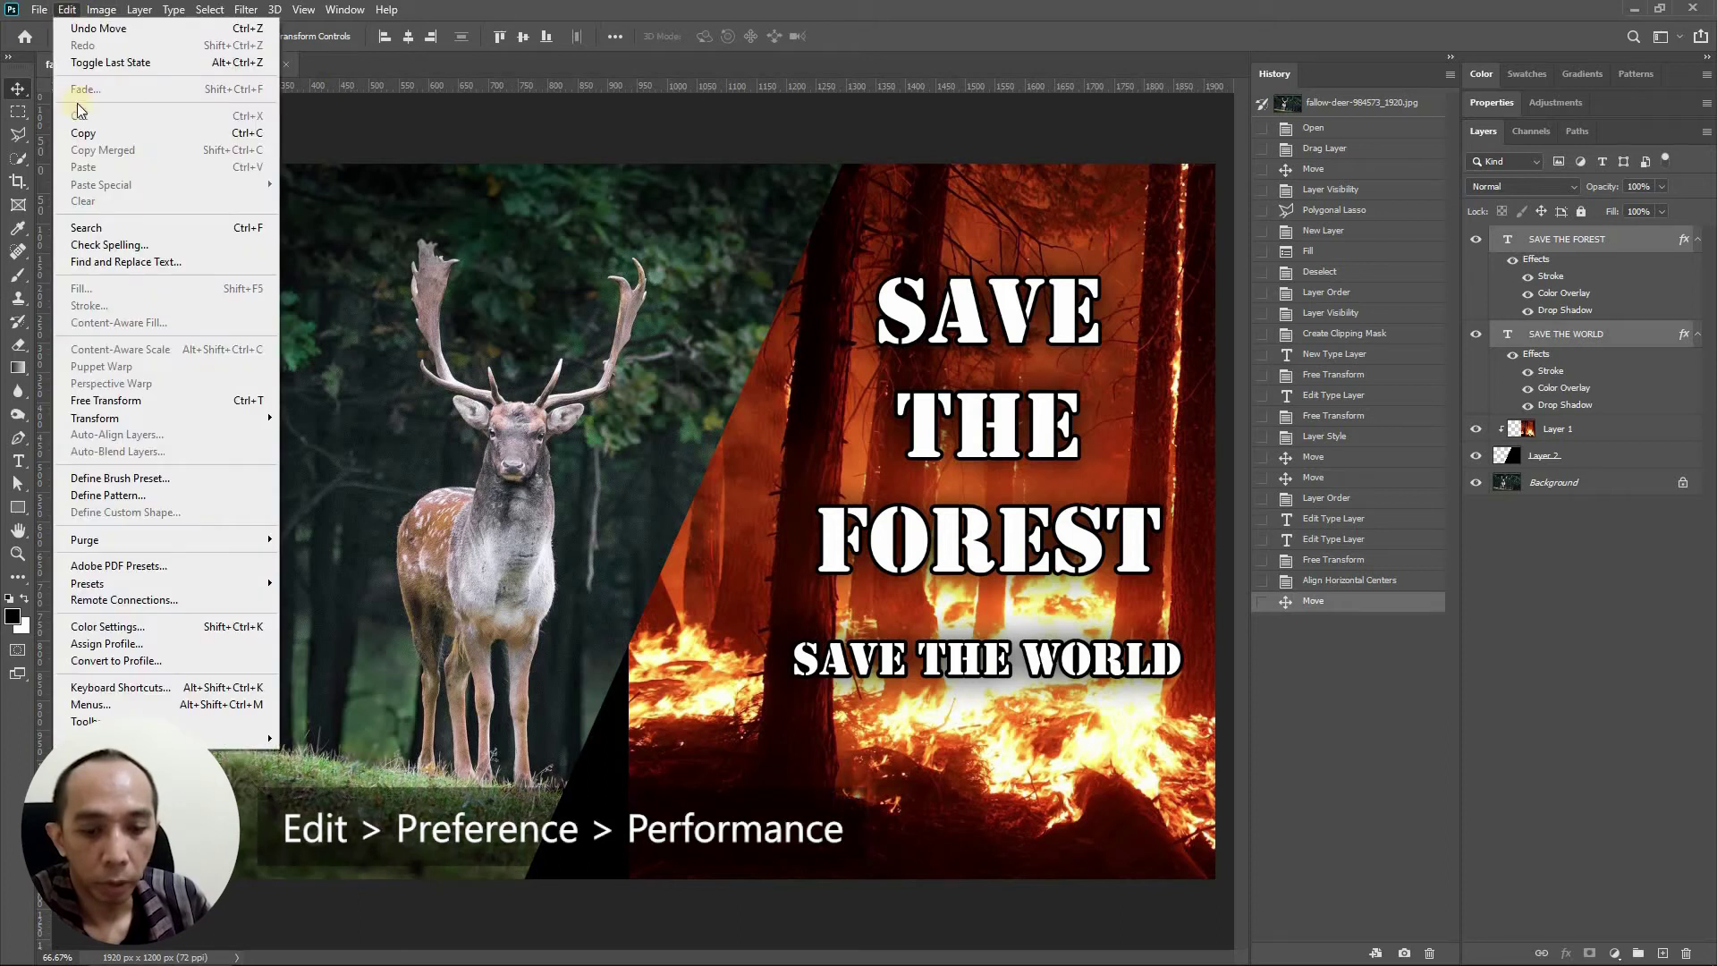
pyautogui.moveTo(206, 738)
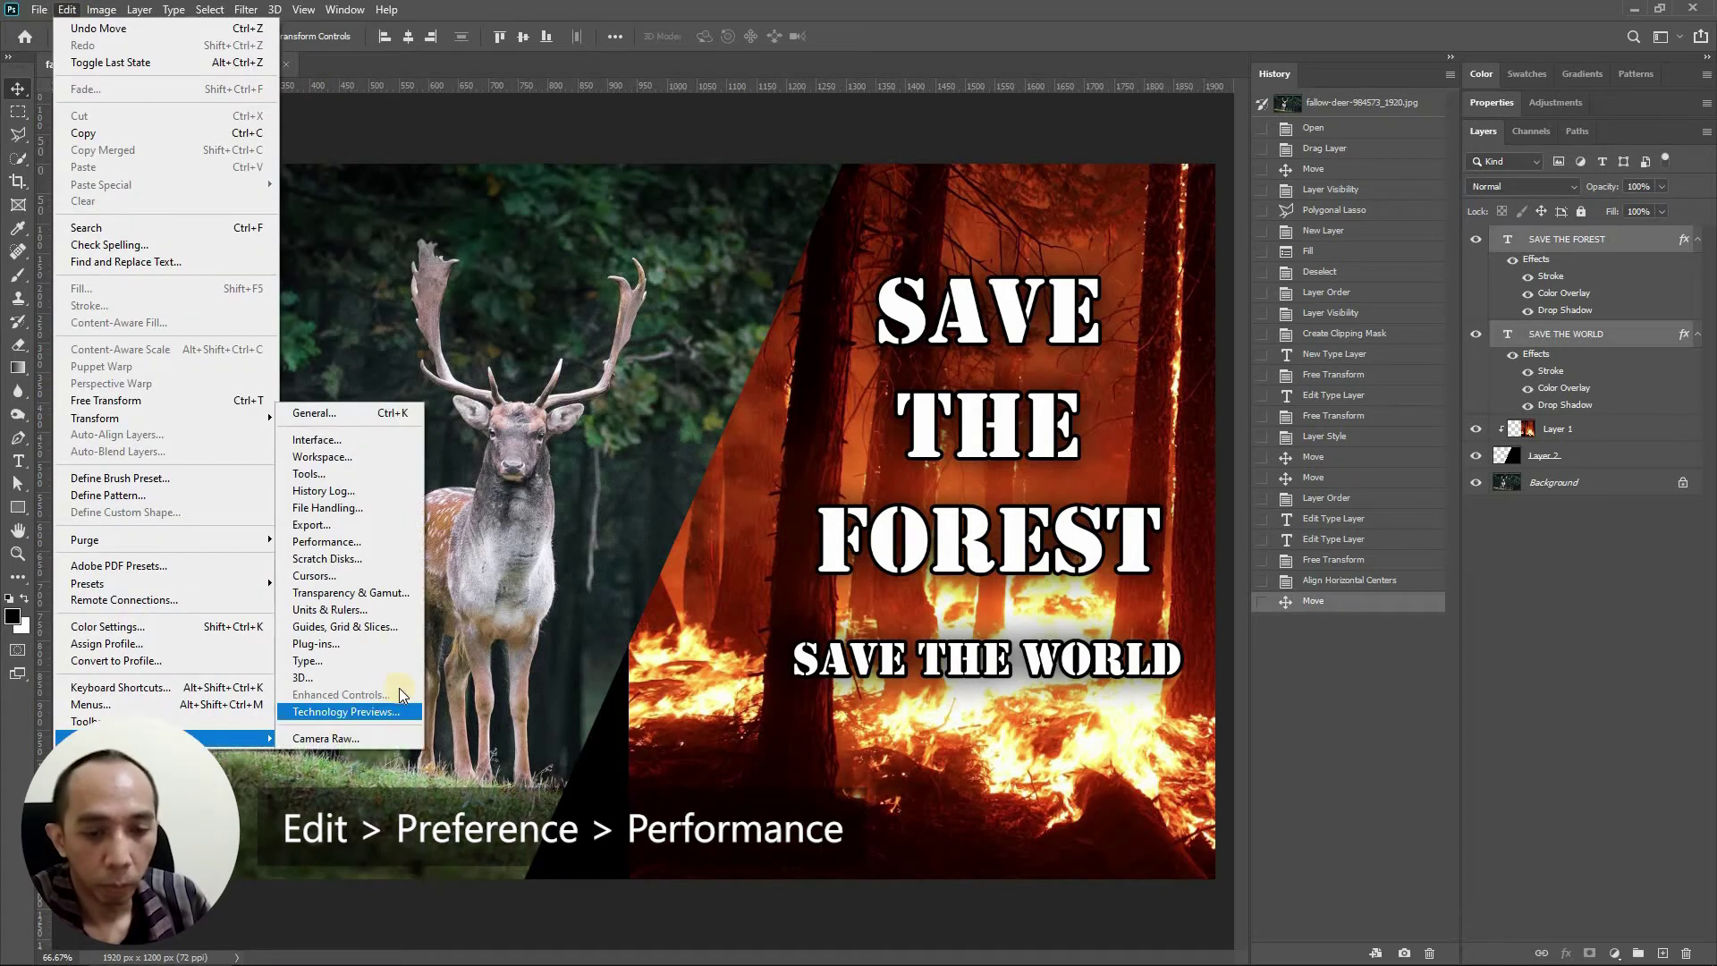
pyautogui.click(389, 542)
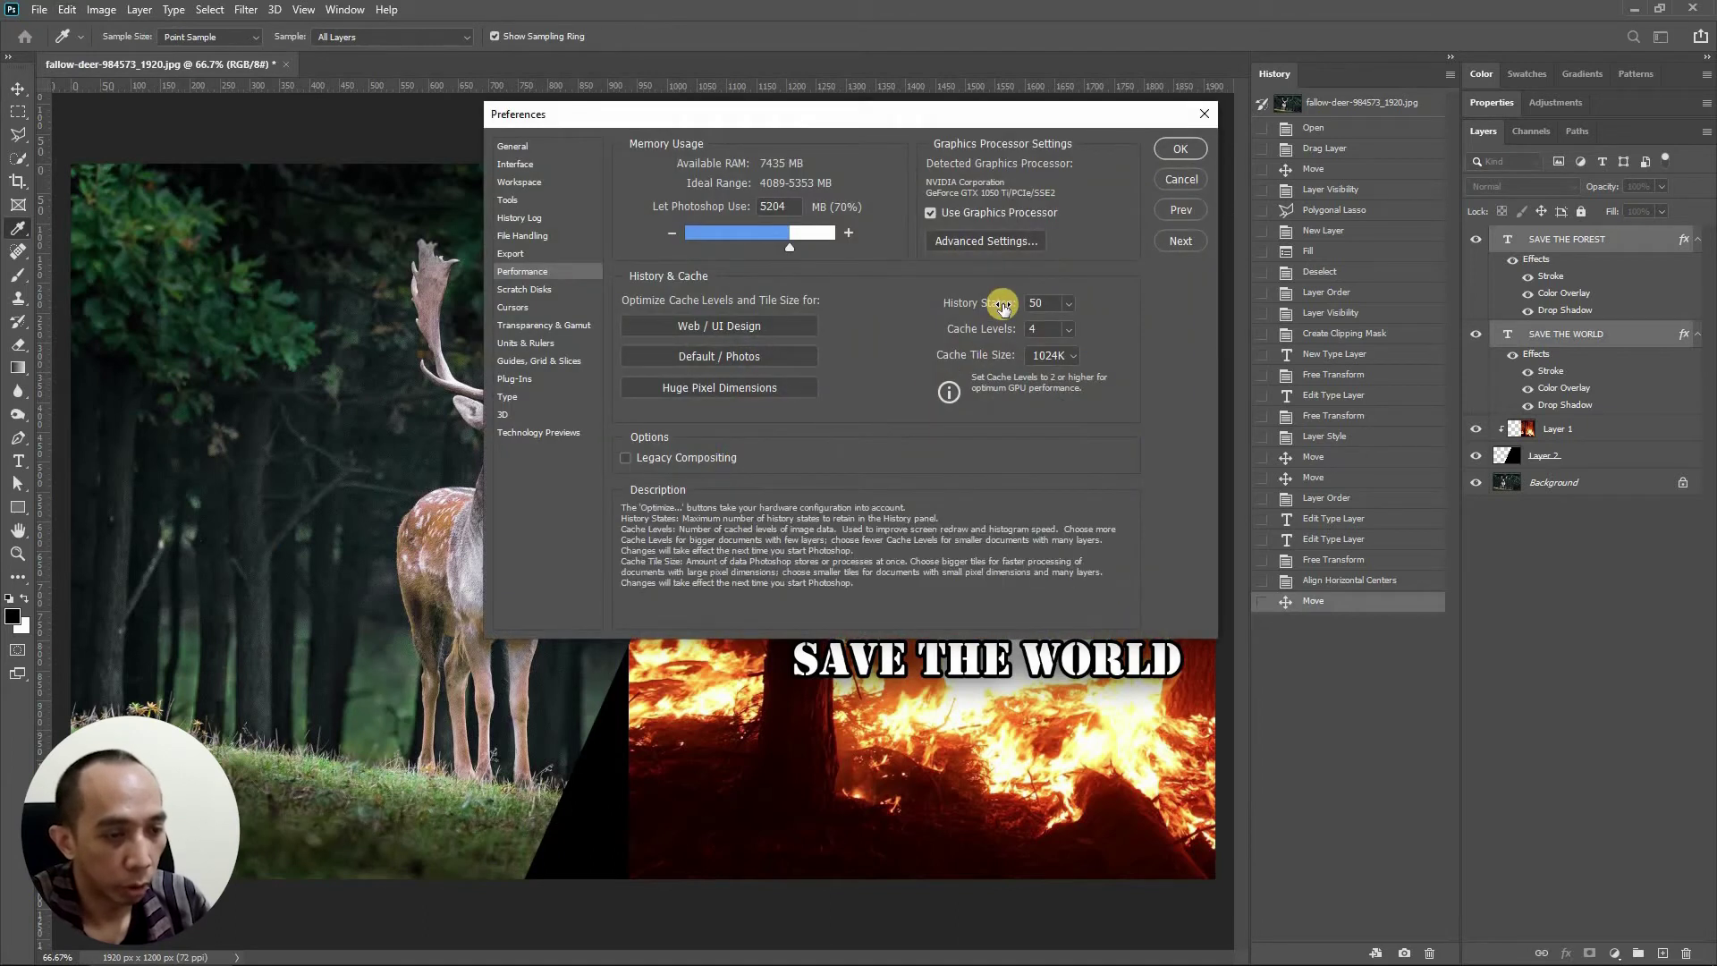
pyautogui.doubleClick(1034, 303)
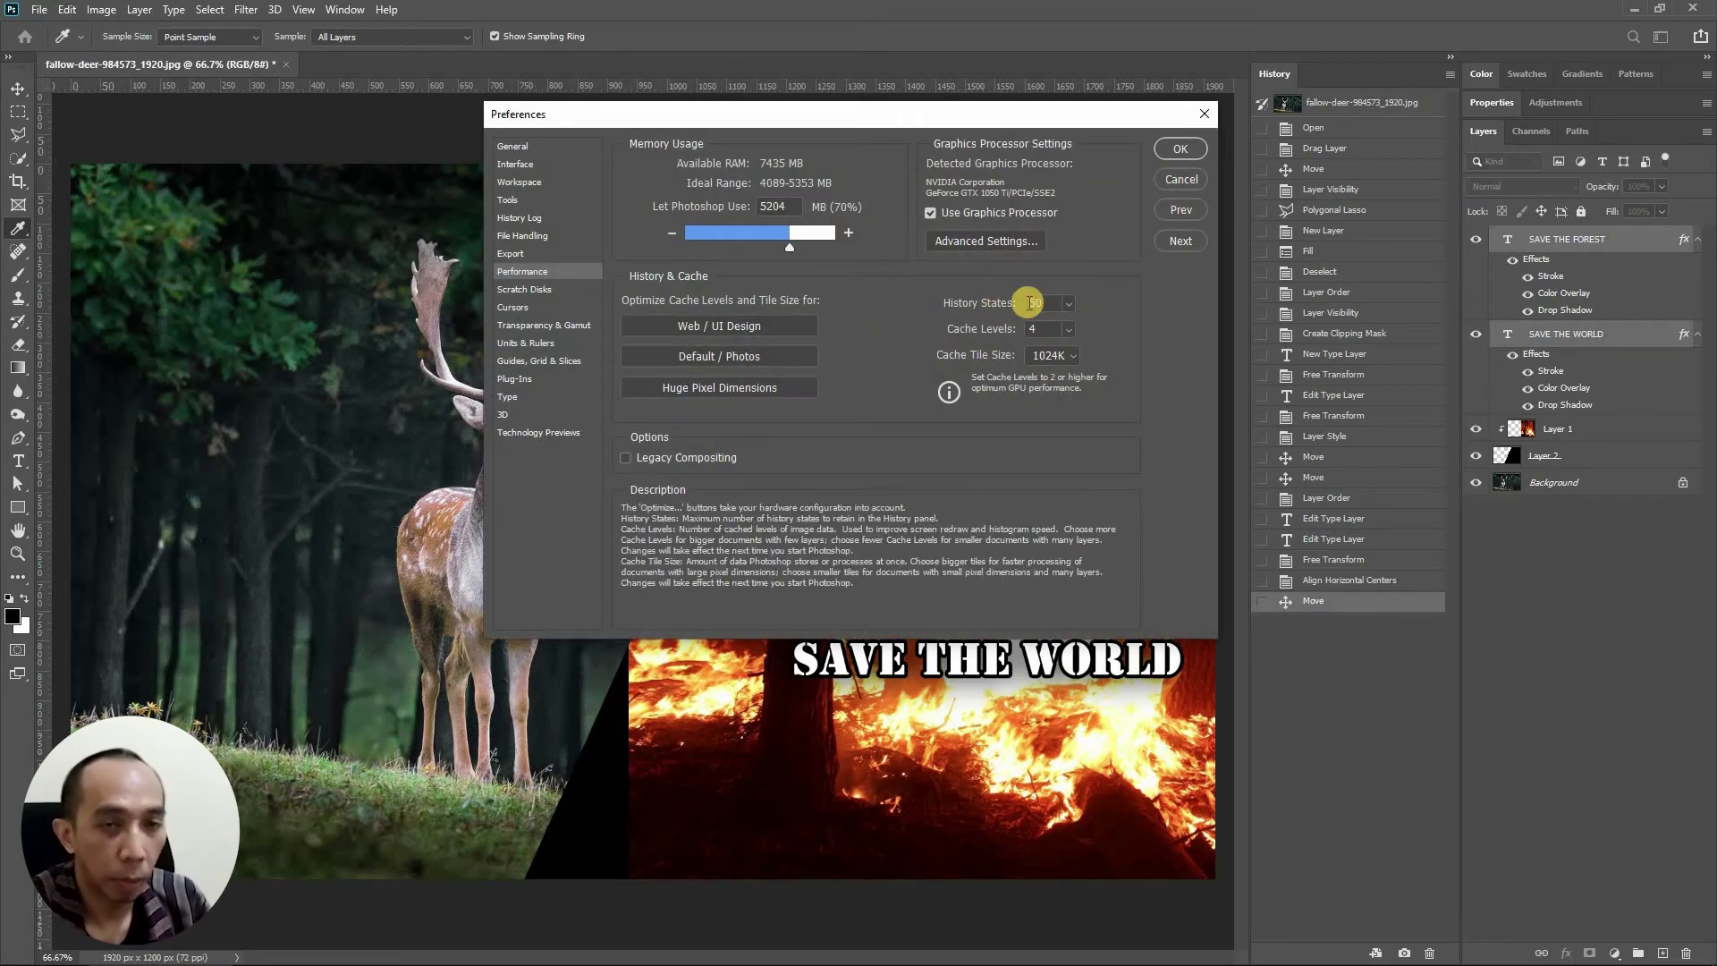
pyautogui.click(1182, 181)
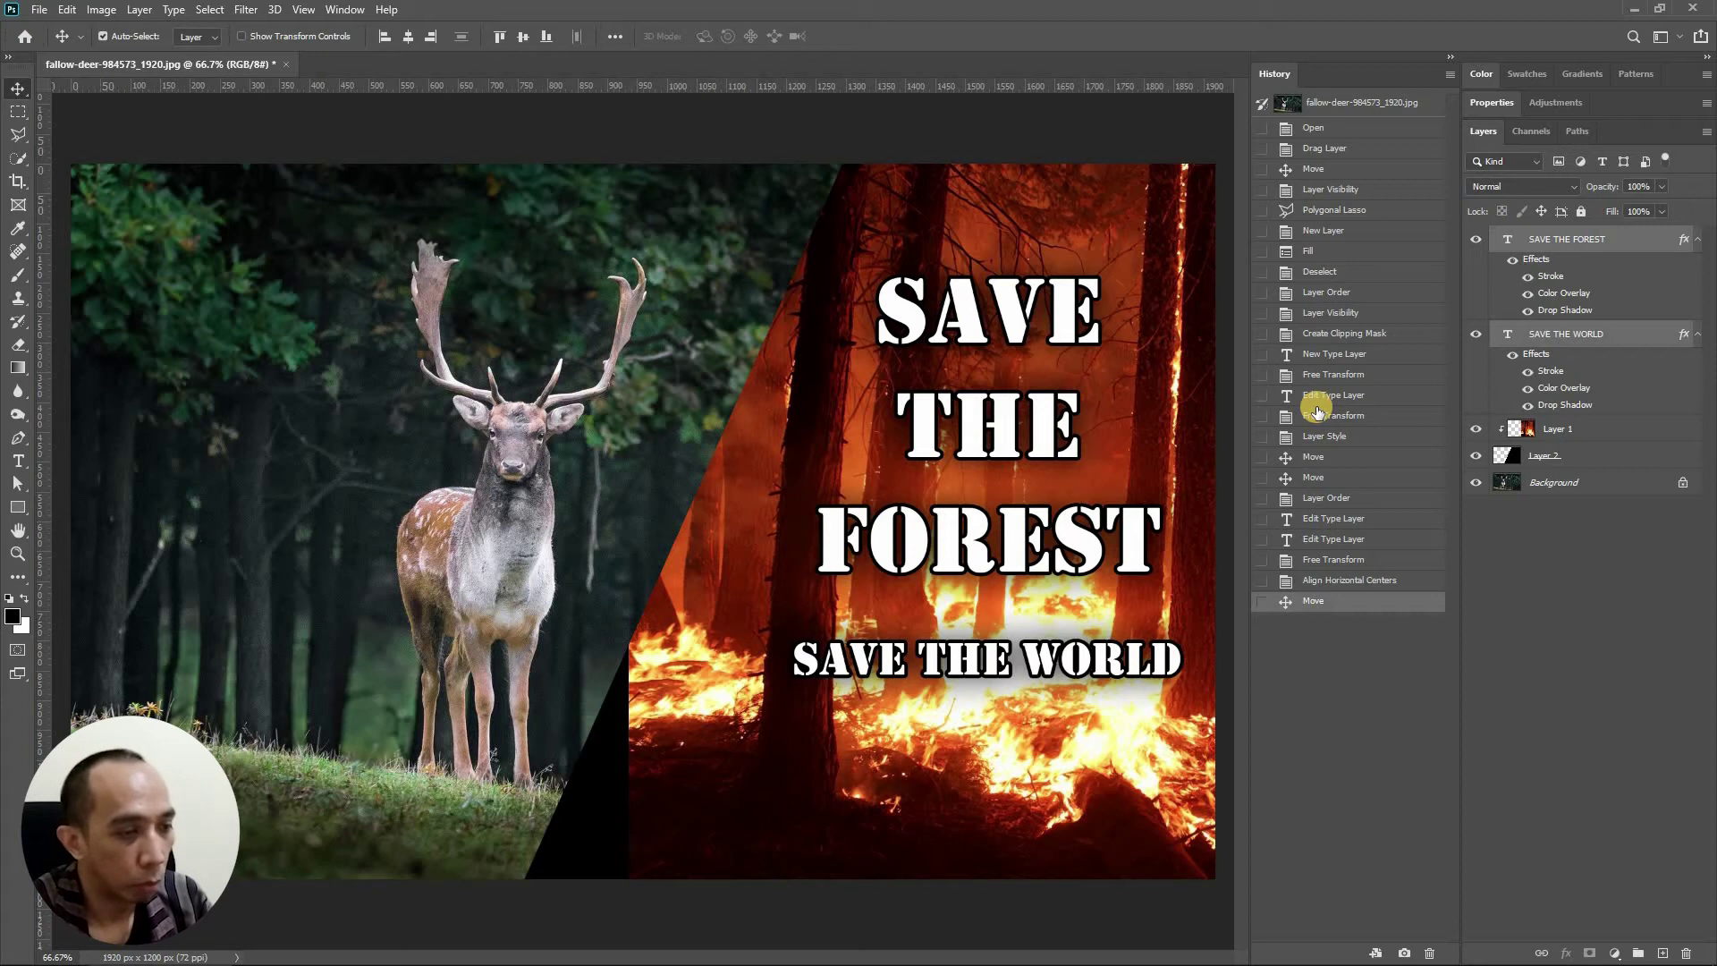
# Step: Review earlier Layer Order and Free Transform history states, and return to the most recent Move state
pyautogui.click(1331, 295)
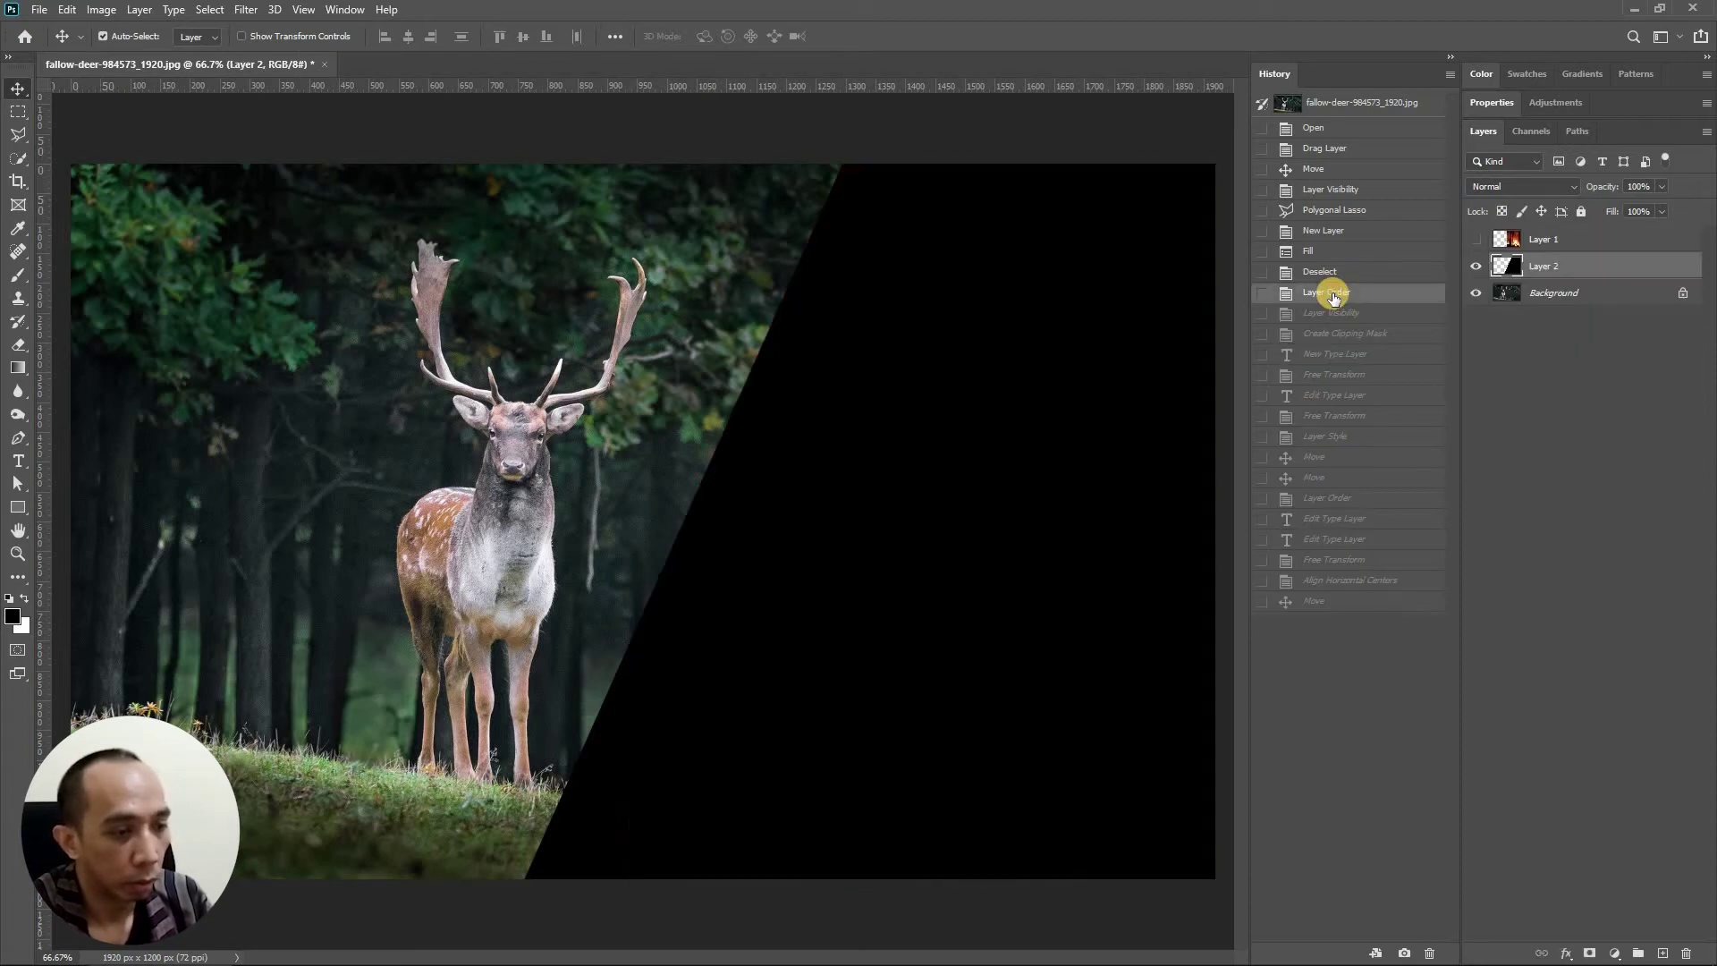
pyautogui.click(1327, 415)
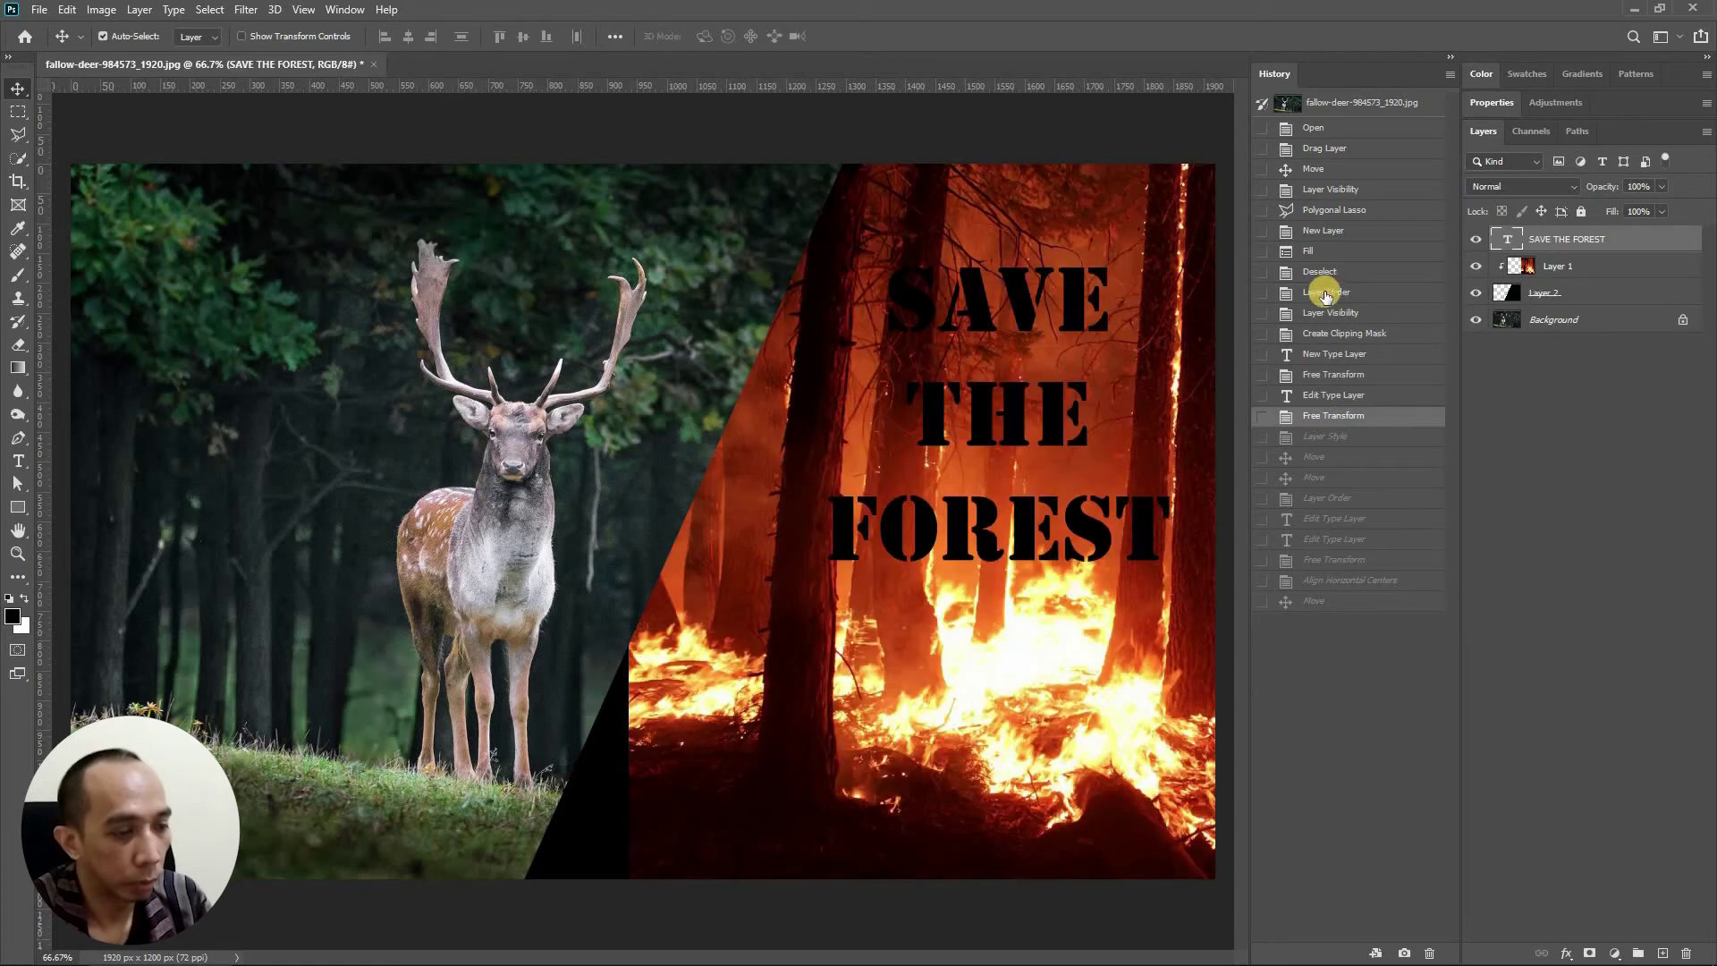
pyautogui.click(1323, 499)
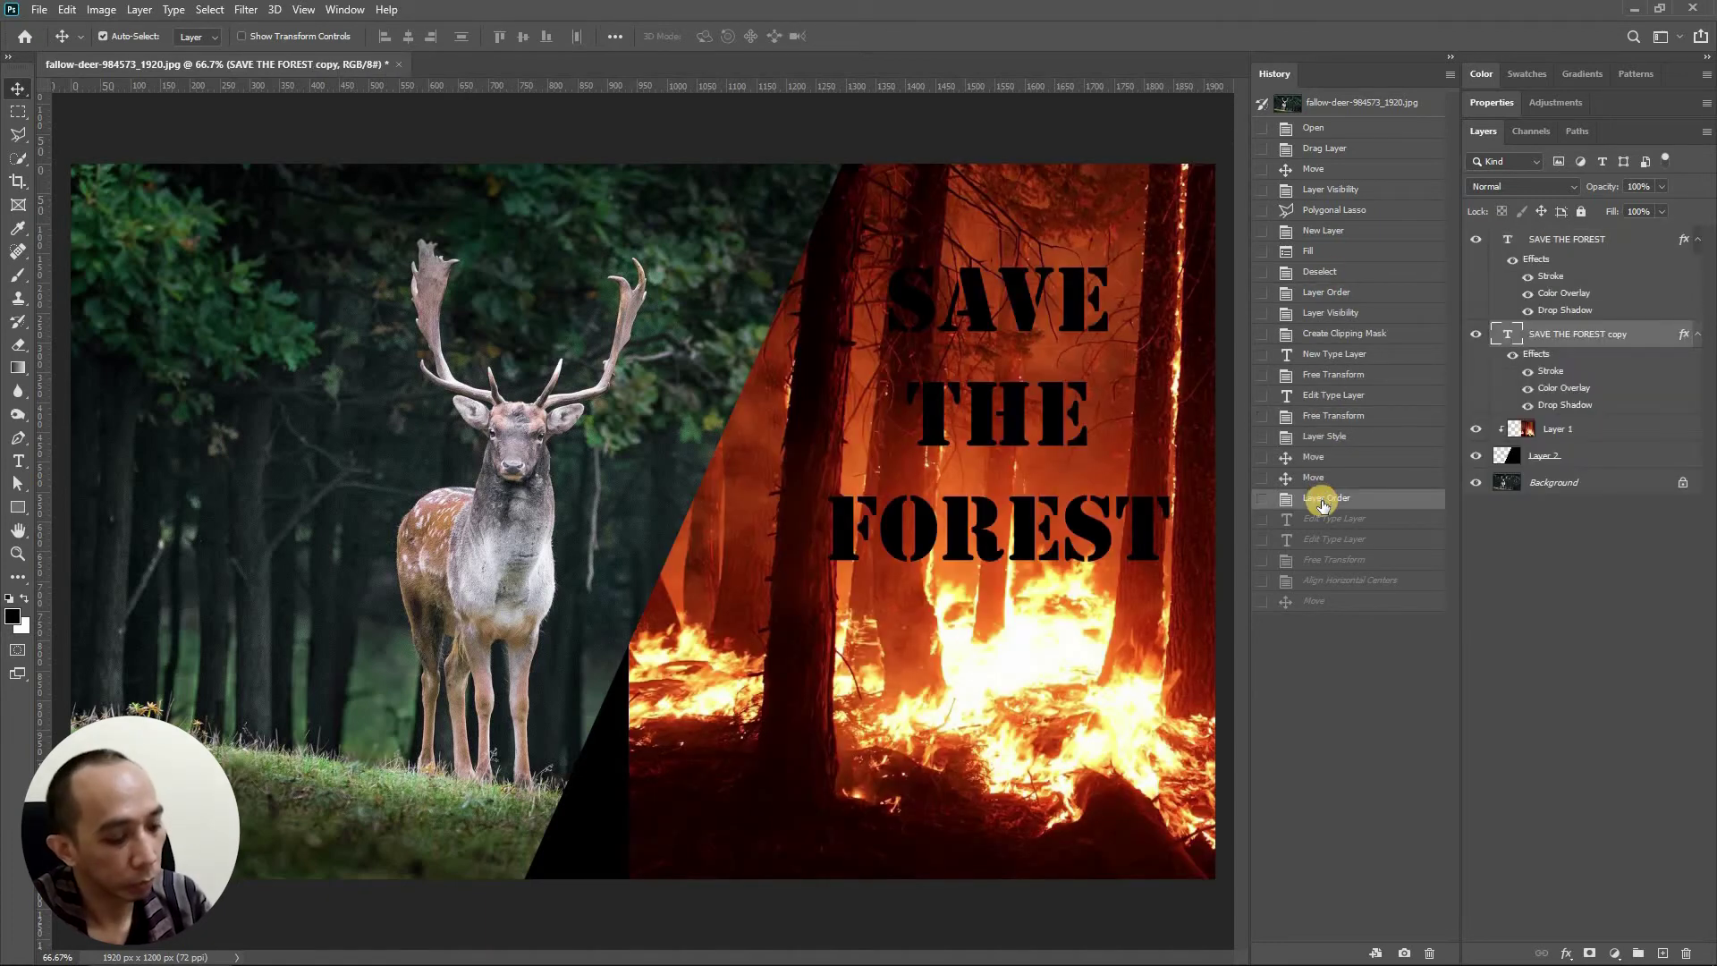
pyautogui.click(1315, 601)
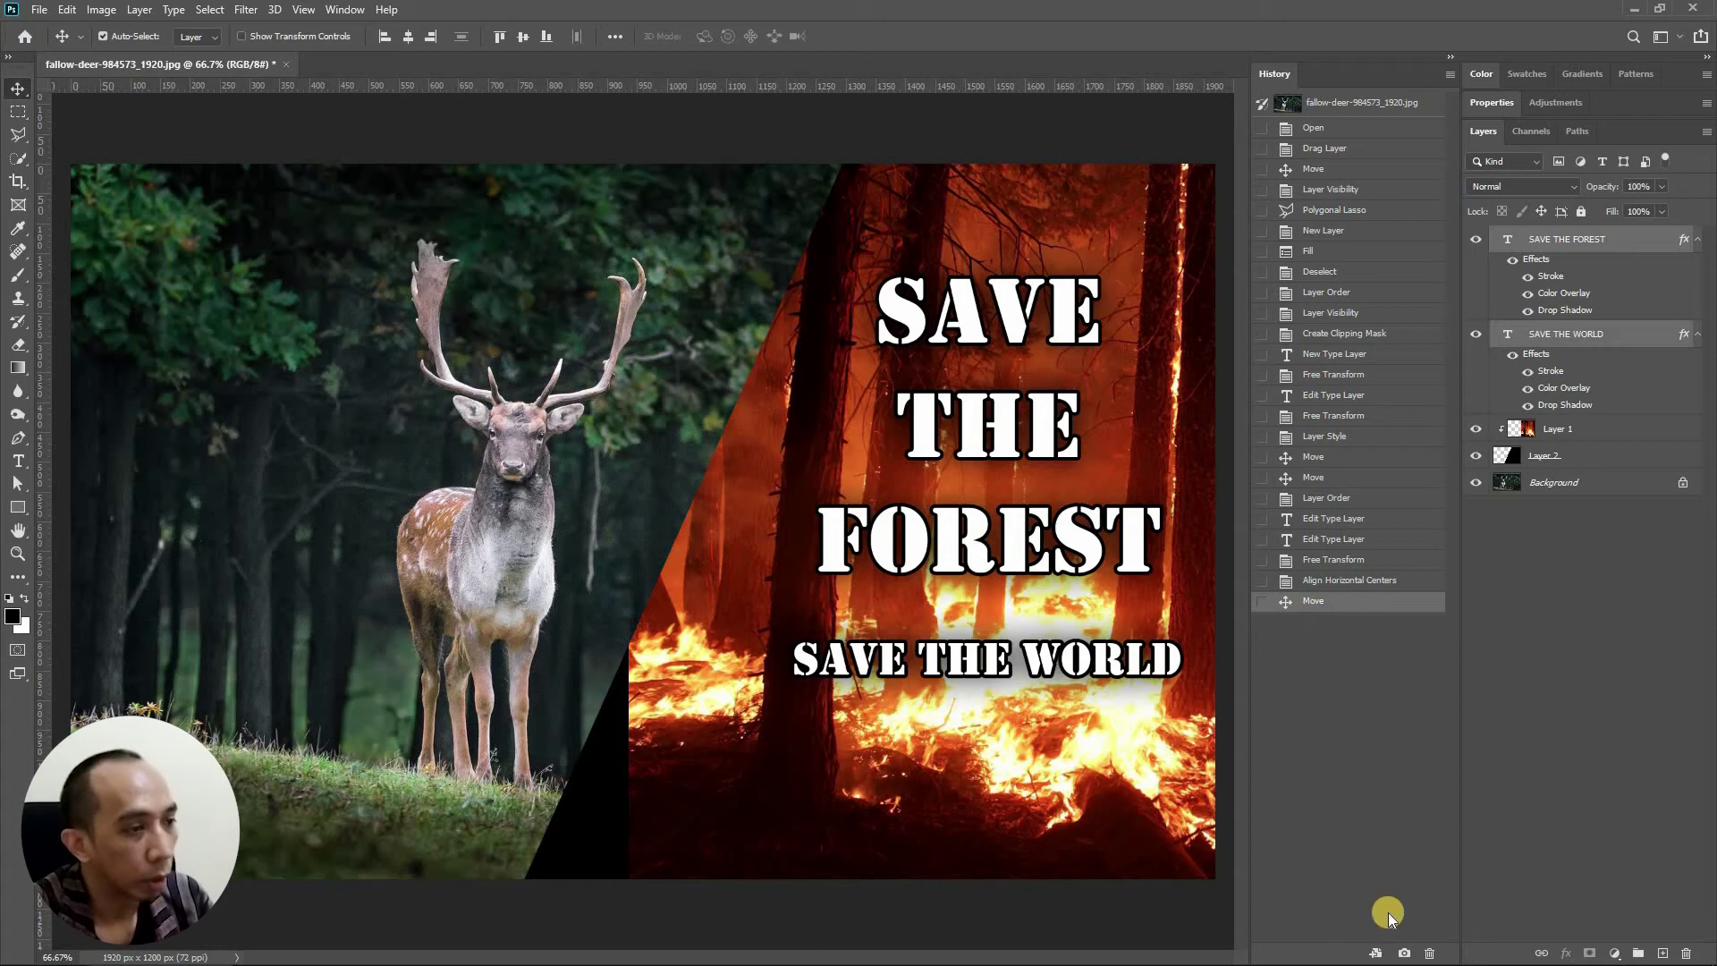
# Step: Create a new document from the poster's current history state
pyautogui.click(1452, 63)
pyautogui.click(1443, 85)
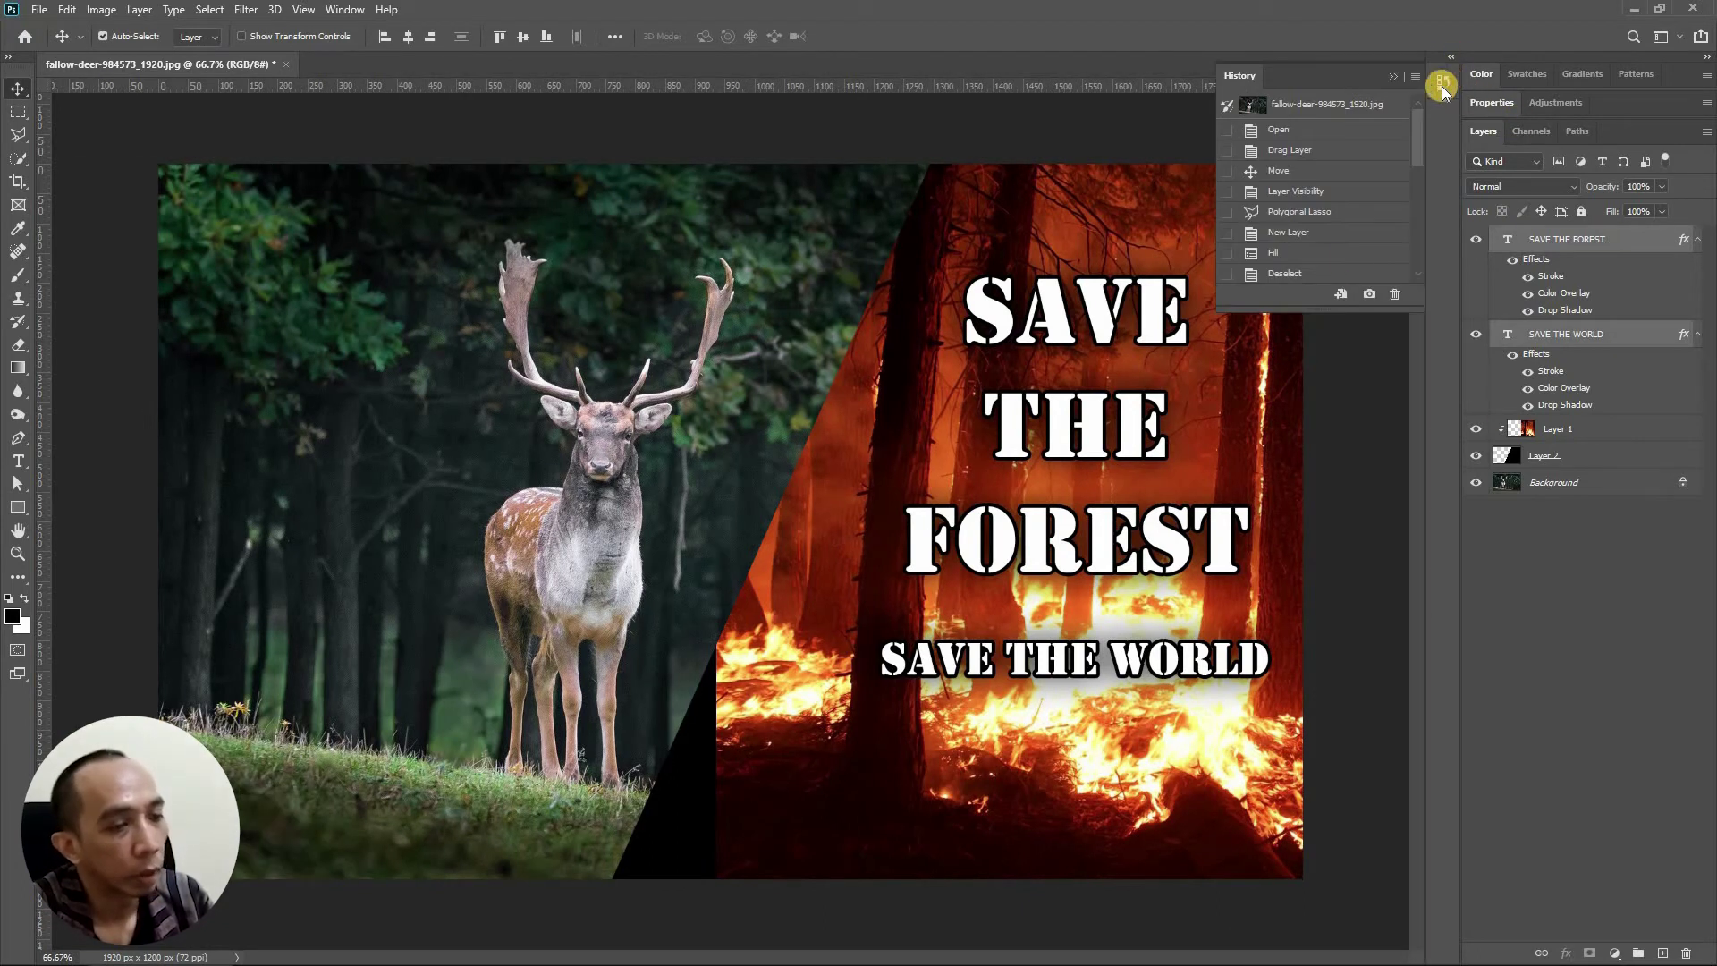
pyautogui.click(1342, 294)
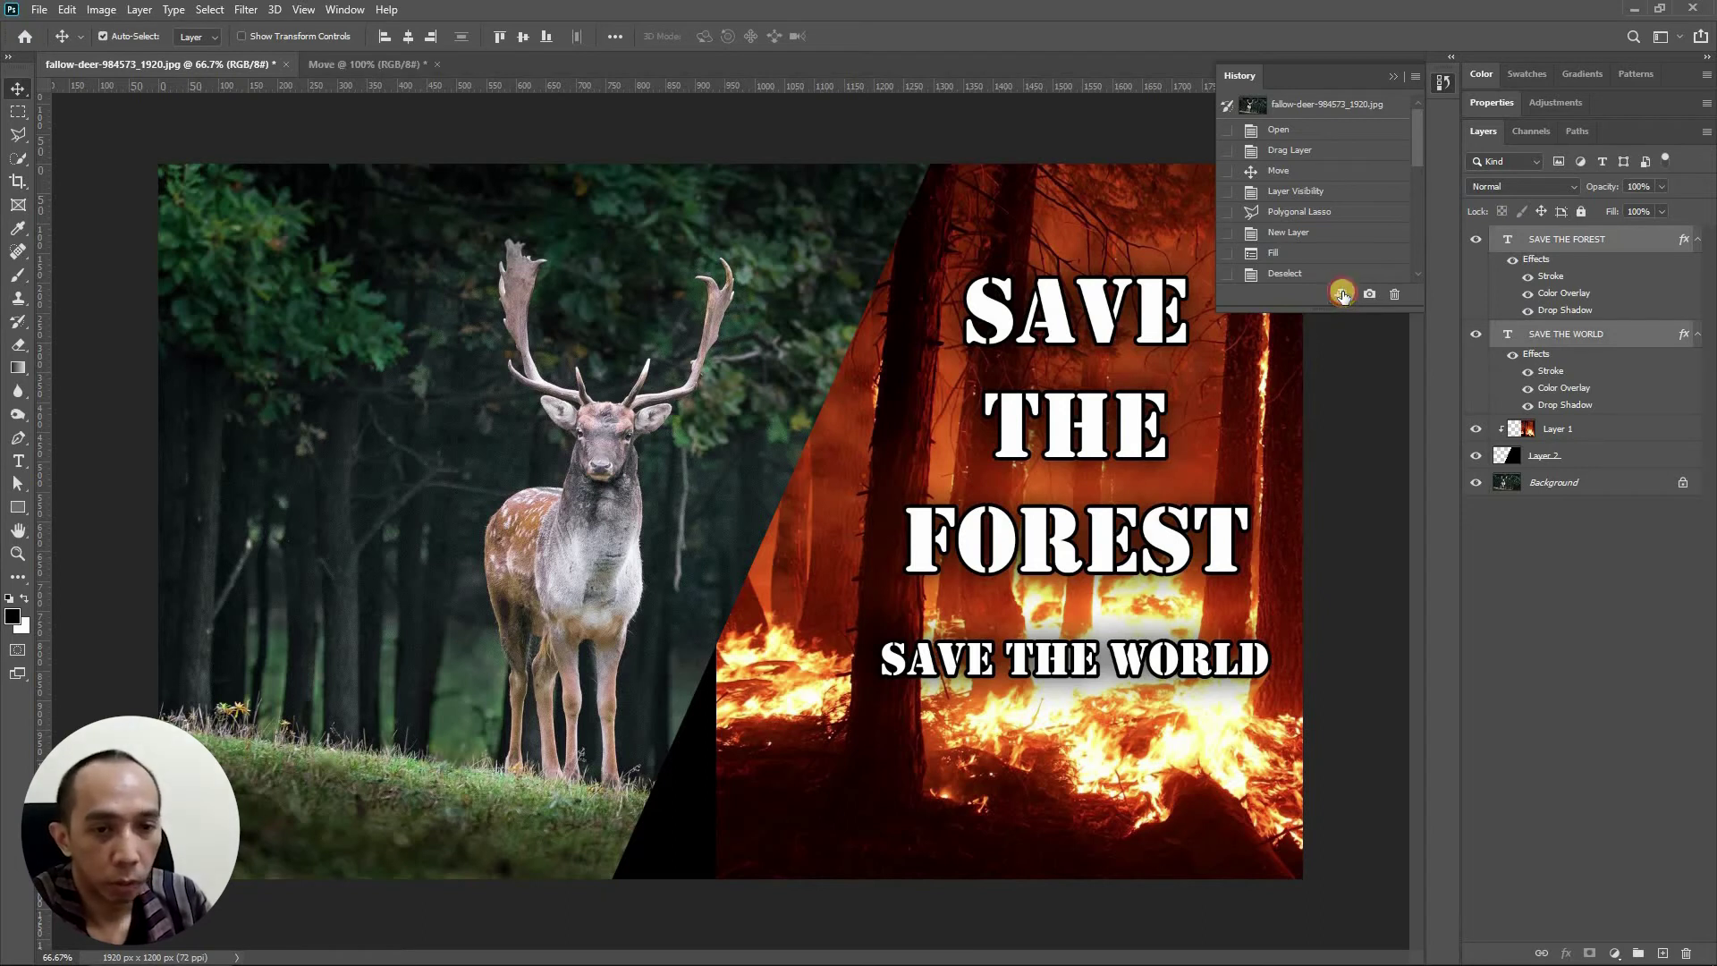
# Step: Compare the duplicated Move document with the original fallow-deer document, ending in the original
pyautogui.click(223, 63)
pyautogui.click(361, 72)
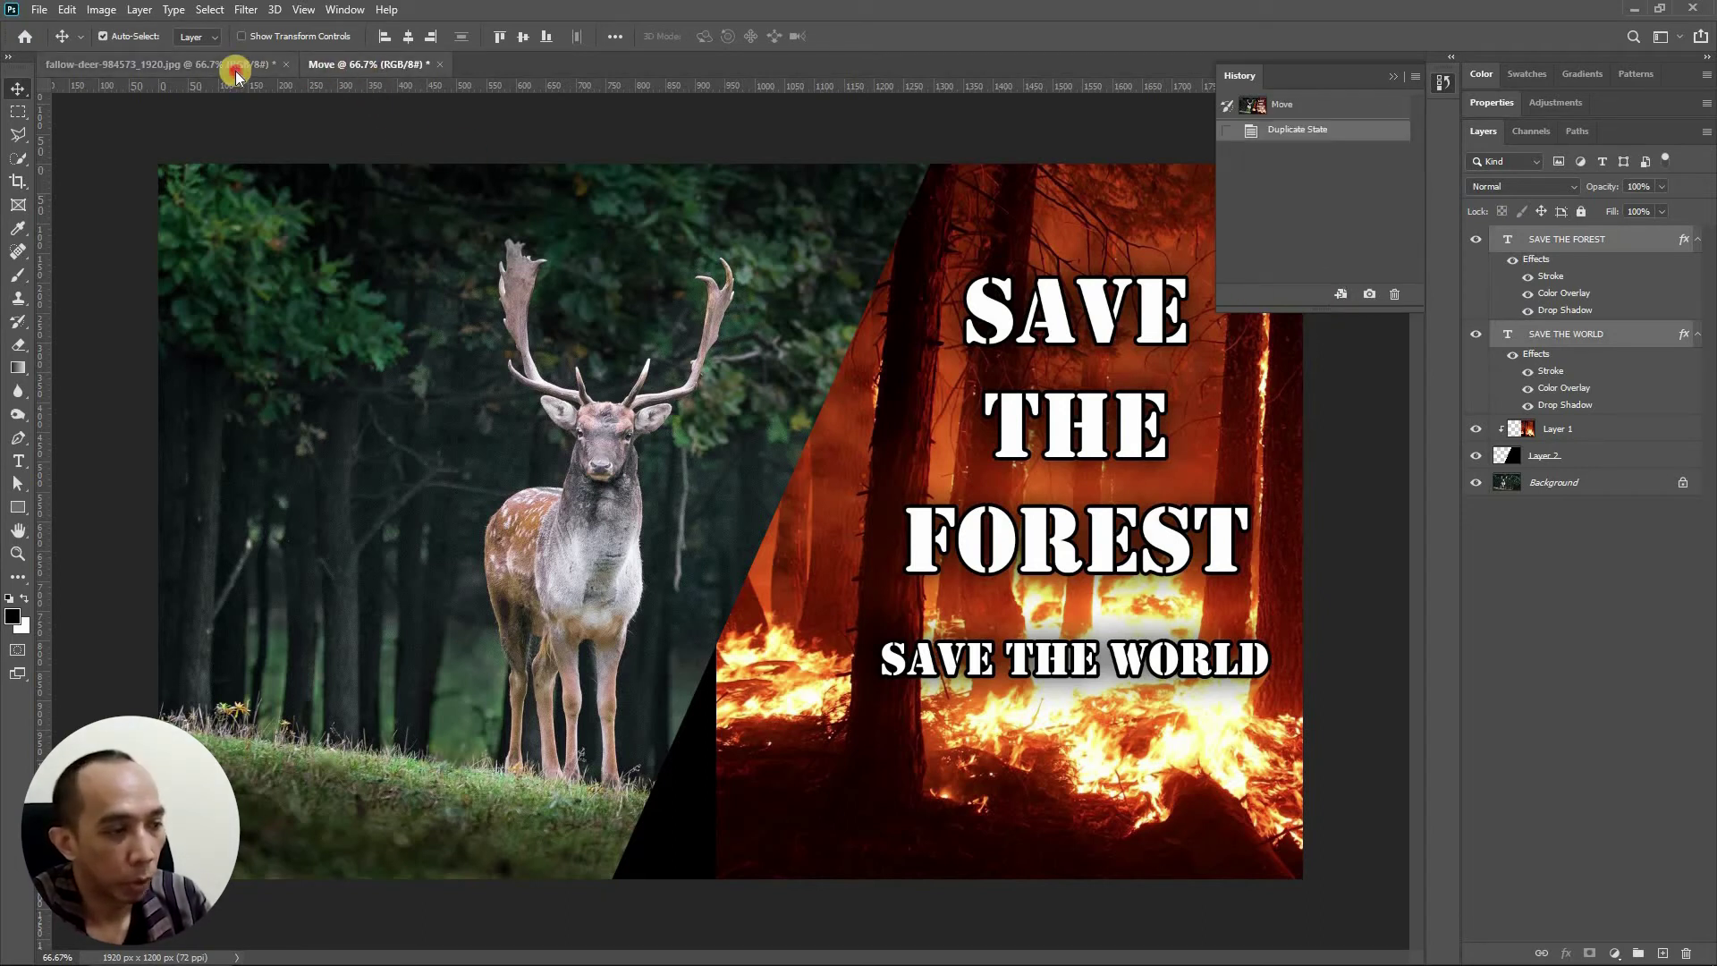
pyautogui.click(234, 71)
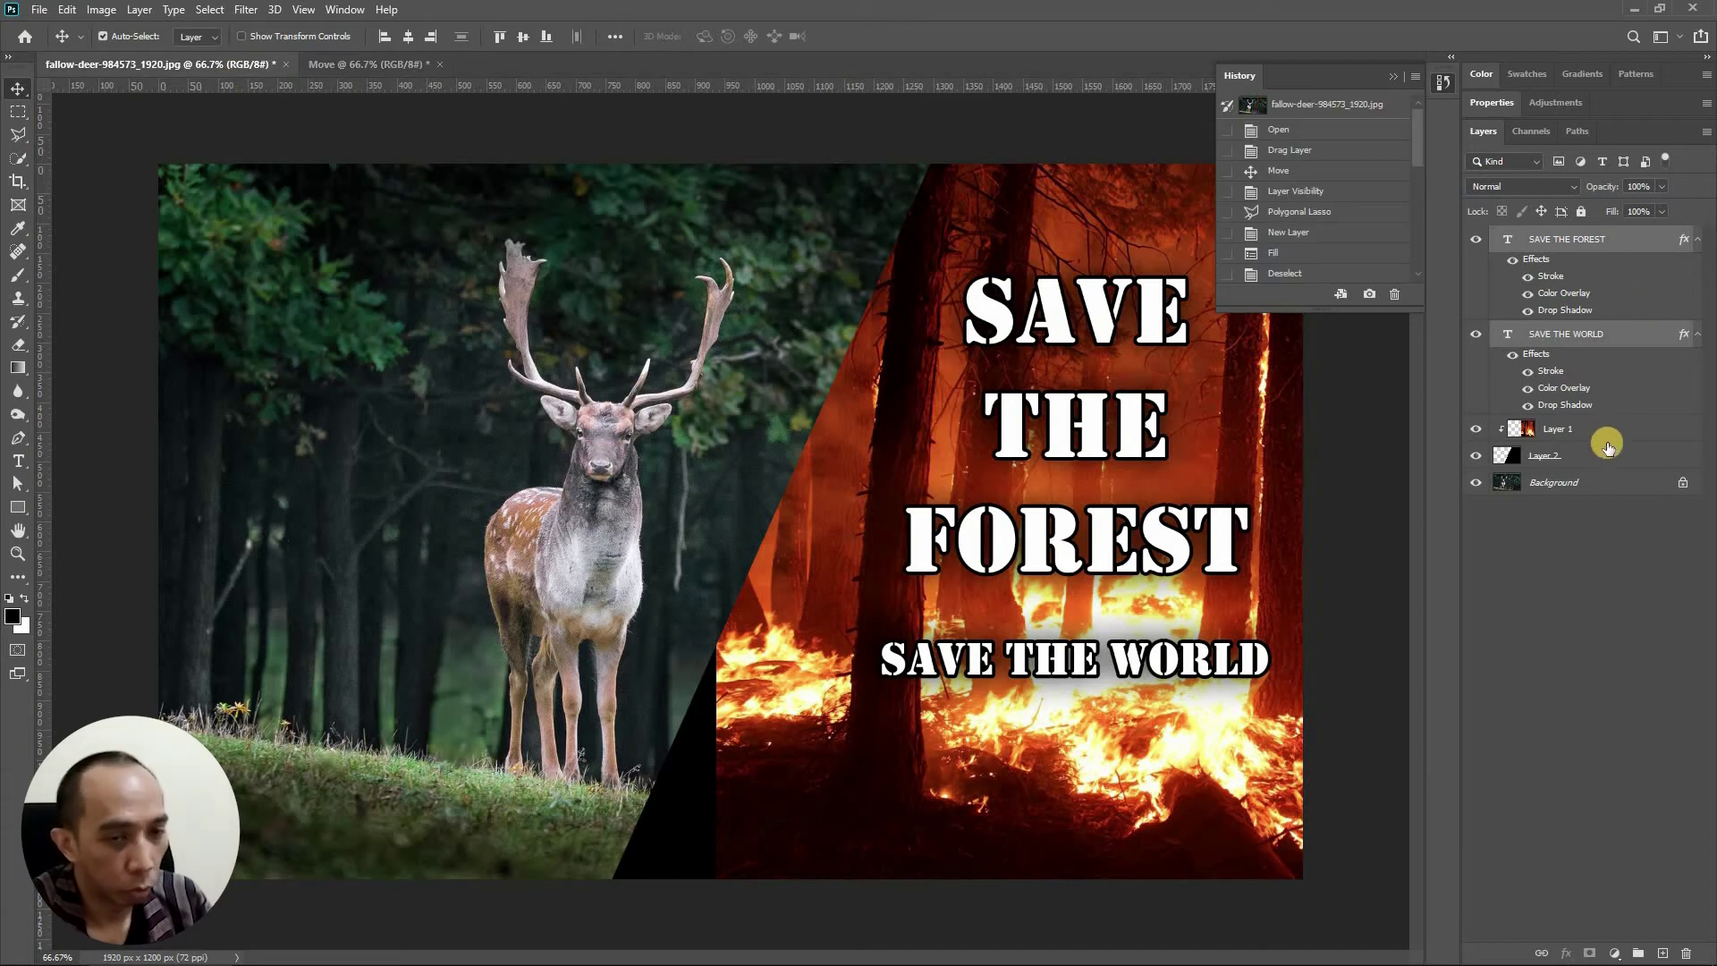
pyautogui.click(395, 66)
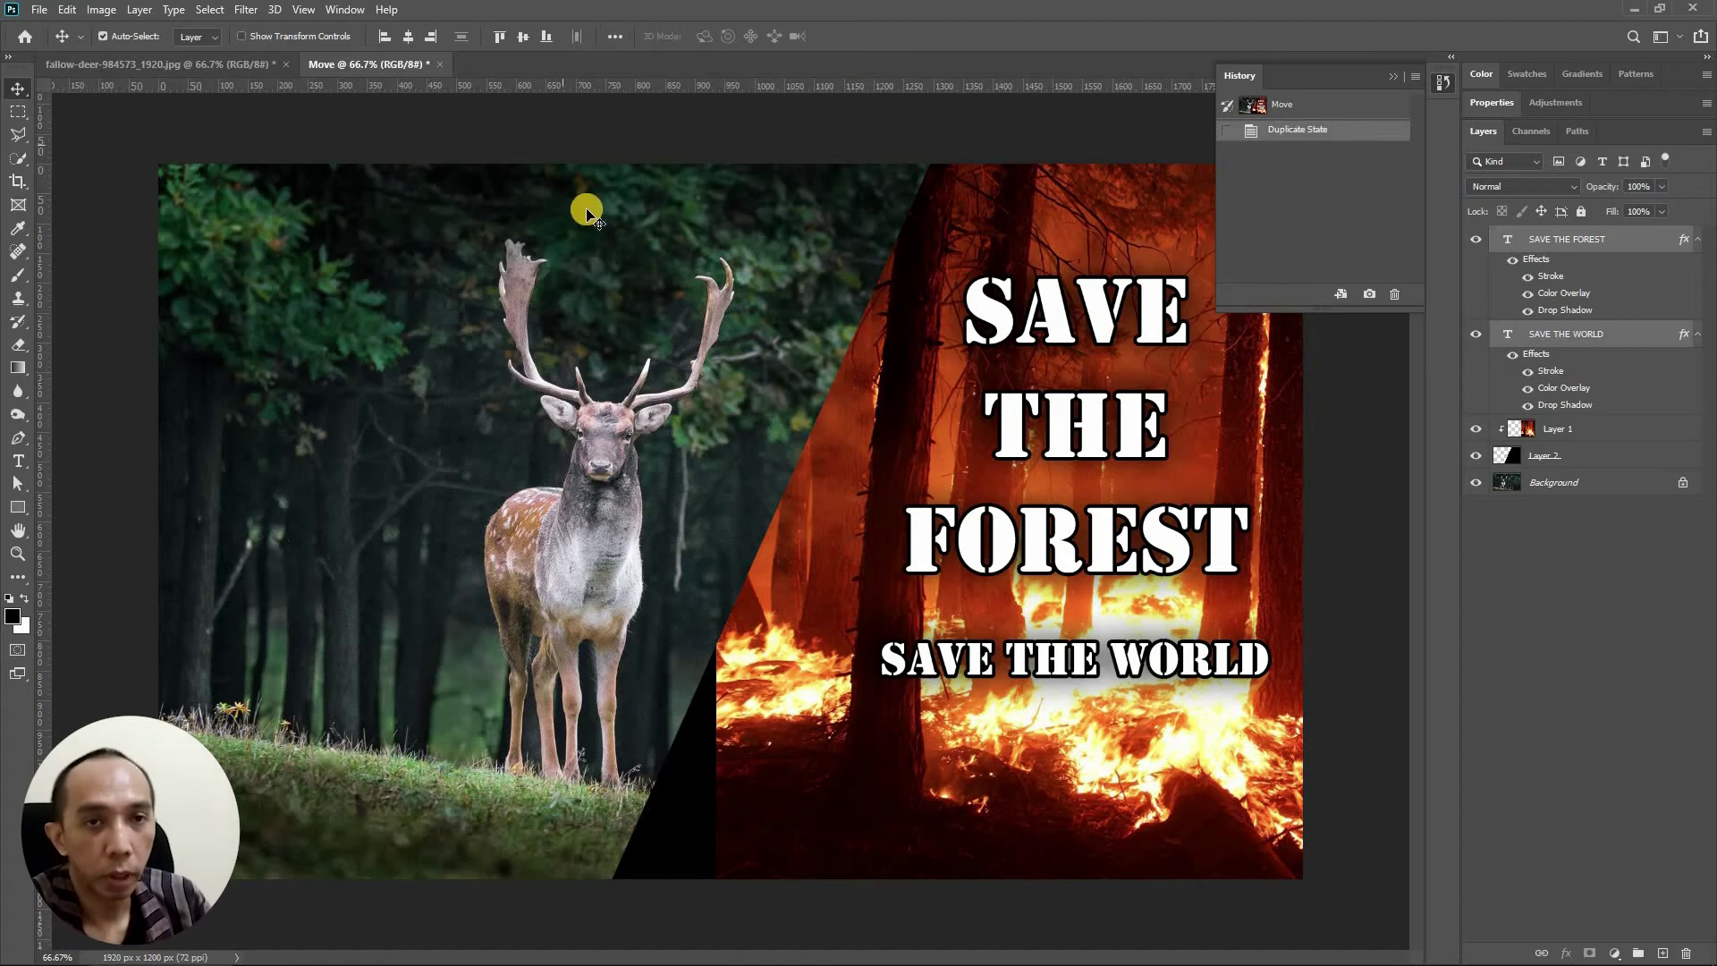
pyautogui.click(269, 66)
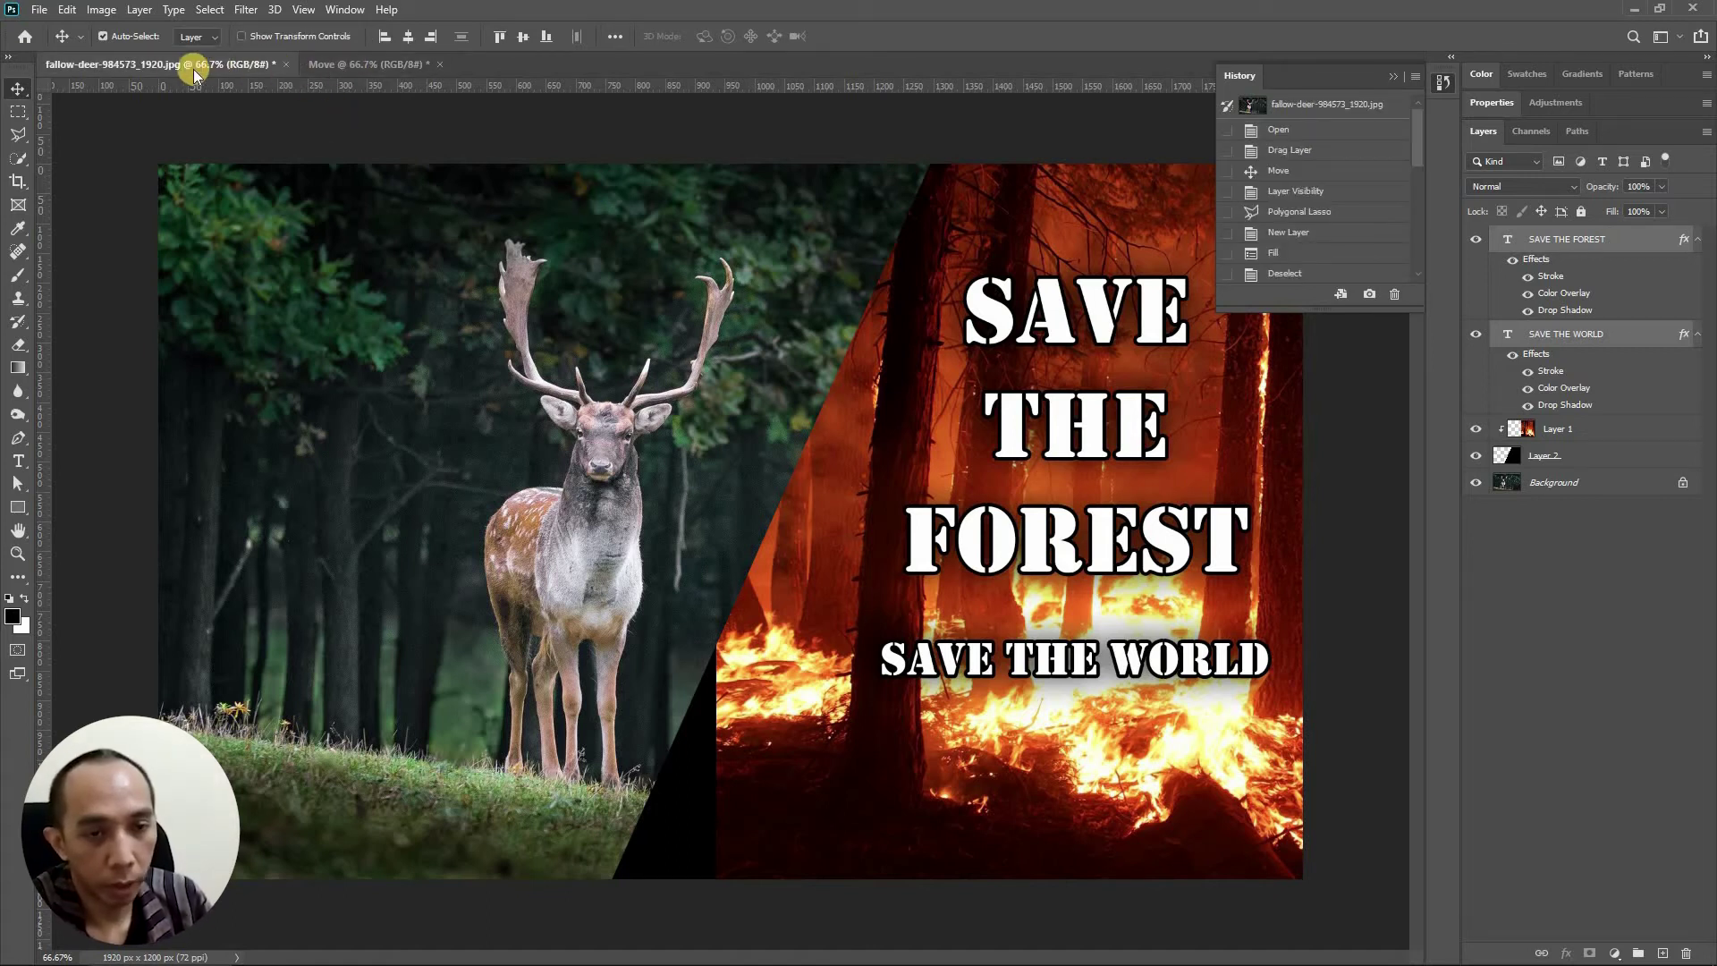
# Step: Save the current poster state as a history snapshot and expand the history list to full height
pyautogui.click(1369, 298)
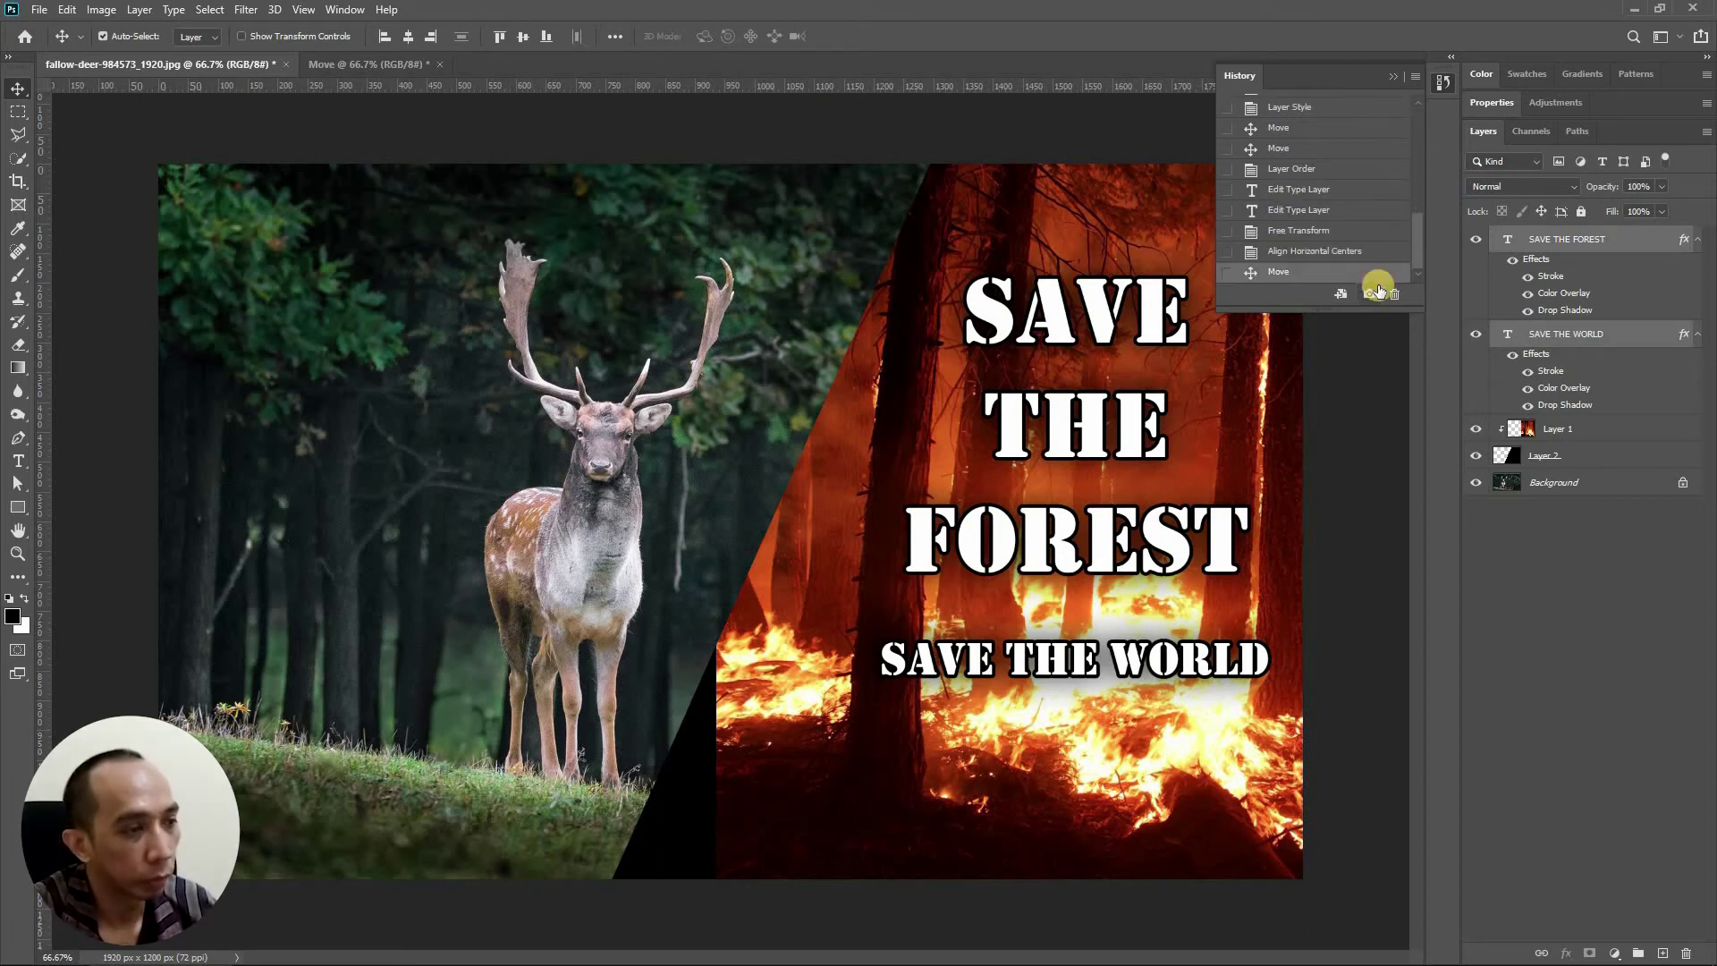
pyautogui.click(1410, 88)
pyautogui.click(1445, 84)
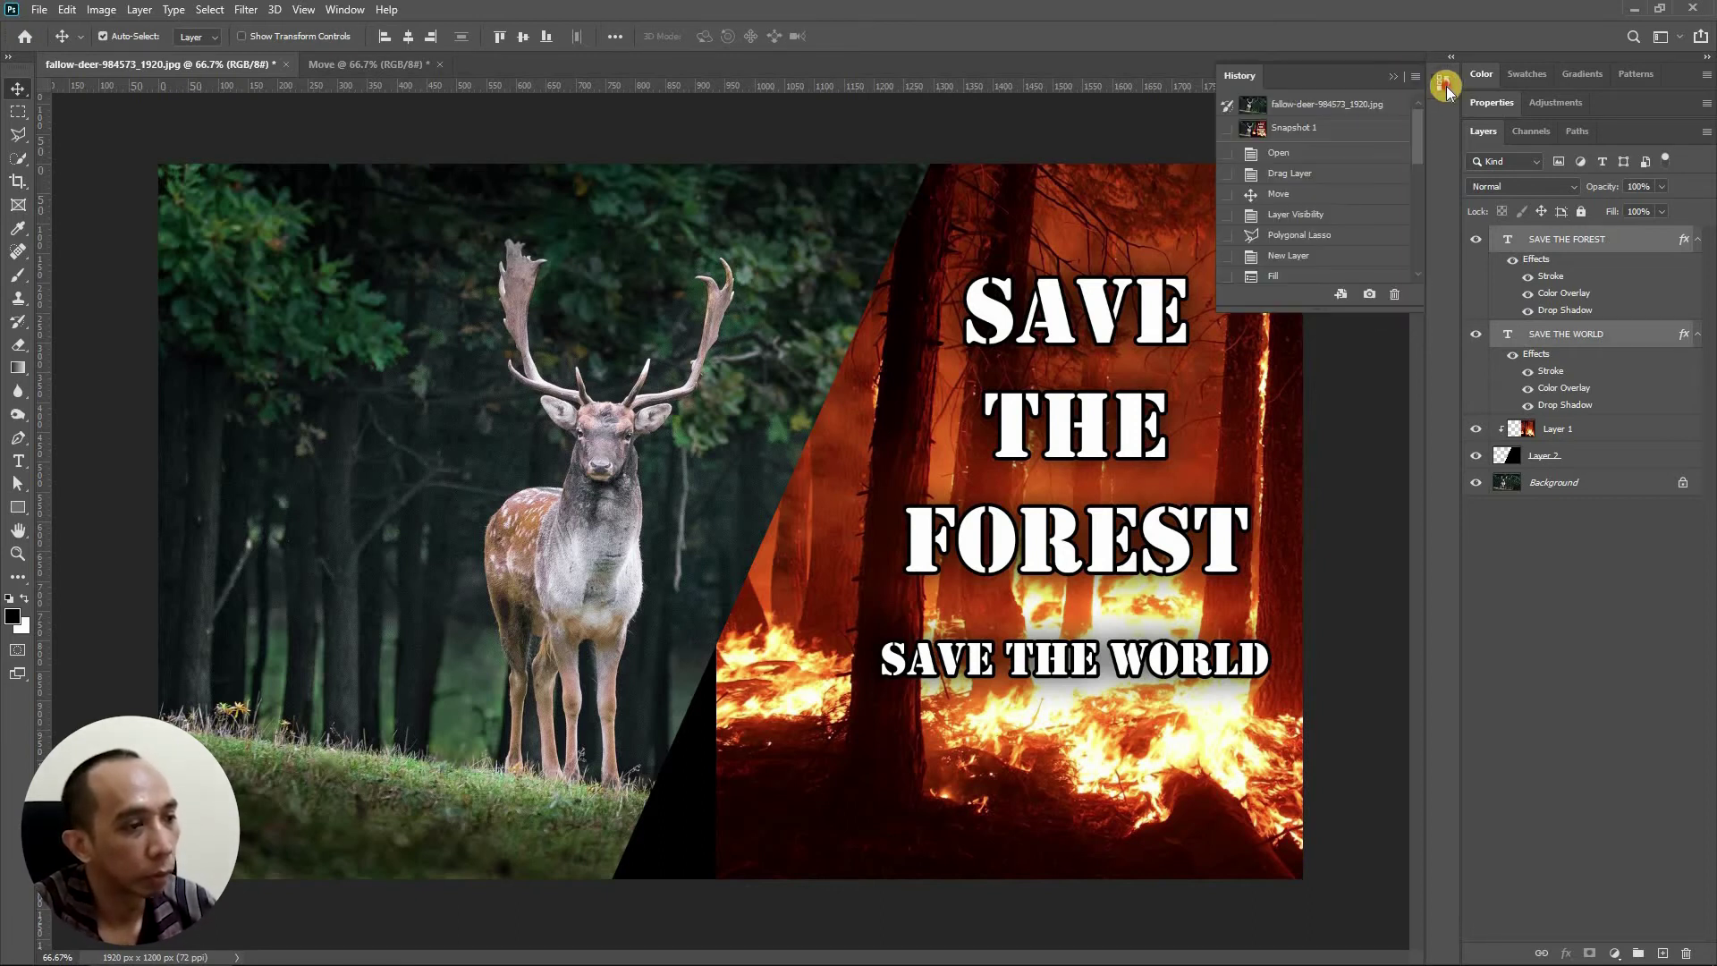
pyautogui.click(1445, 83)
pyautogui.click(1451, 55)
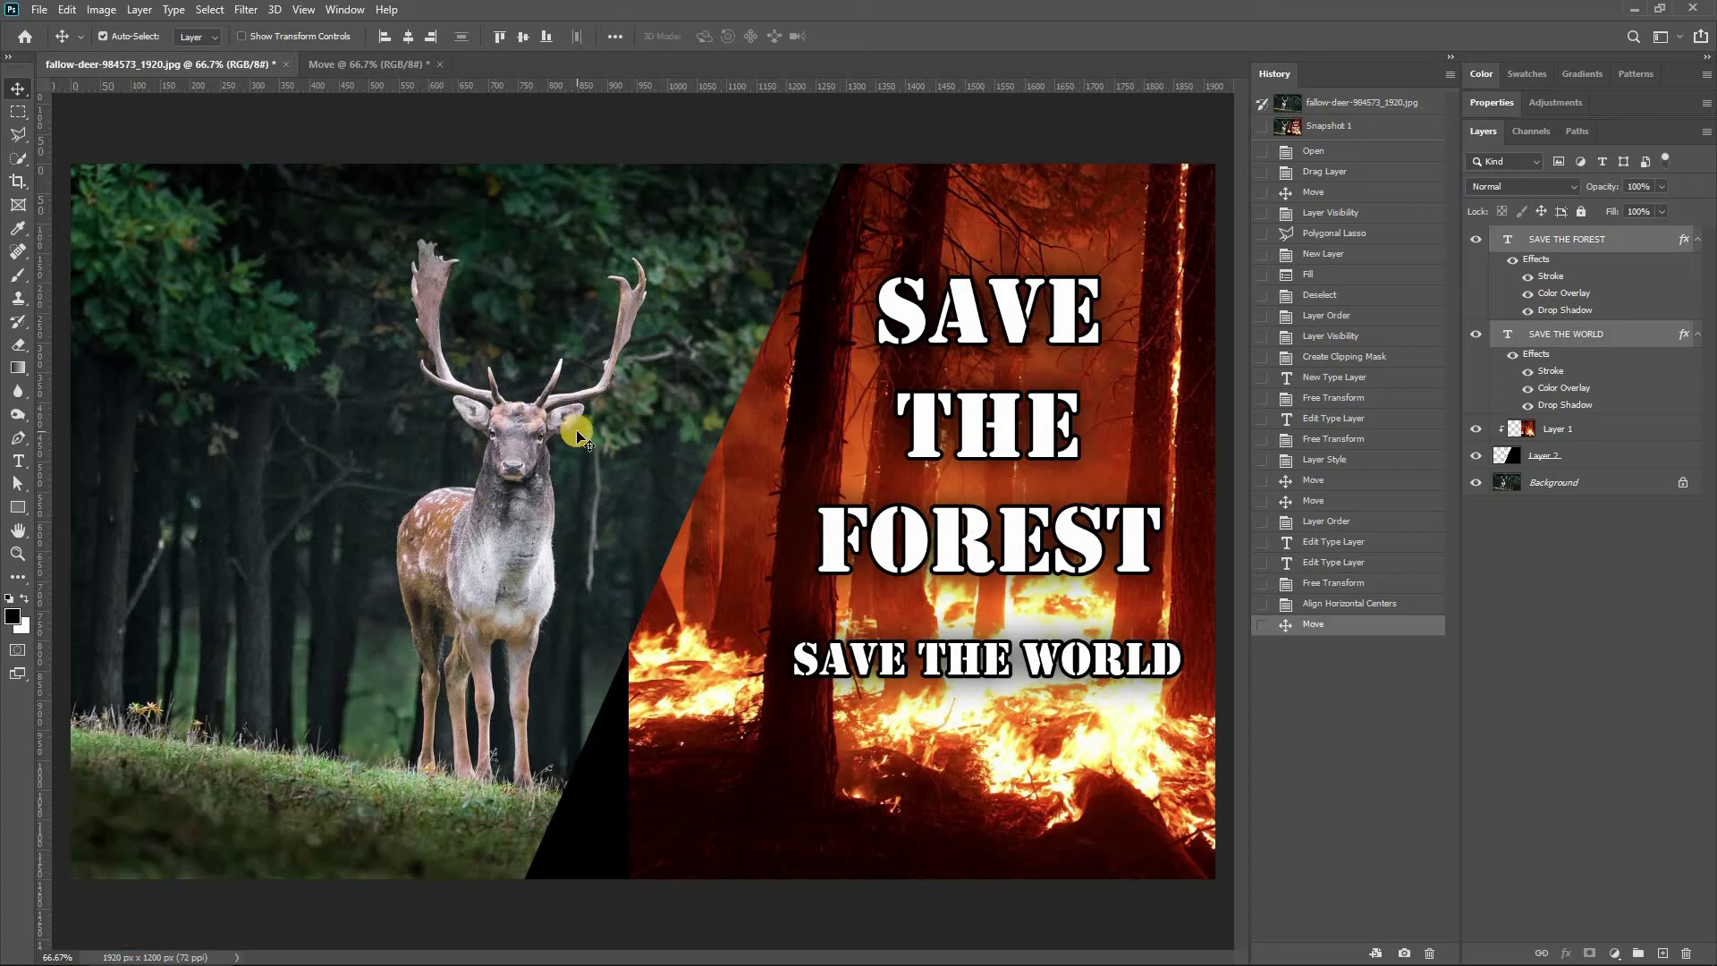
# Step: On the Background layer, draw a freehand Lasso selection along the deer's fire-facing side, from antler to hooves
pyautogui.click(1554, 483)
pyautogui.press('l')
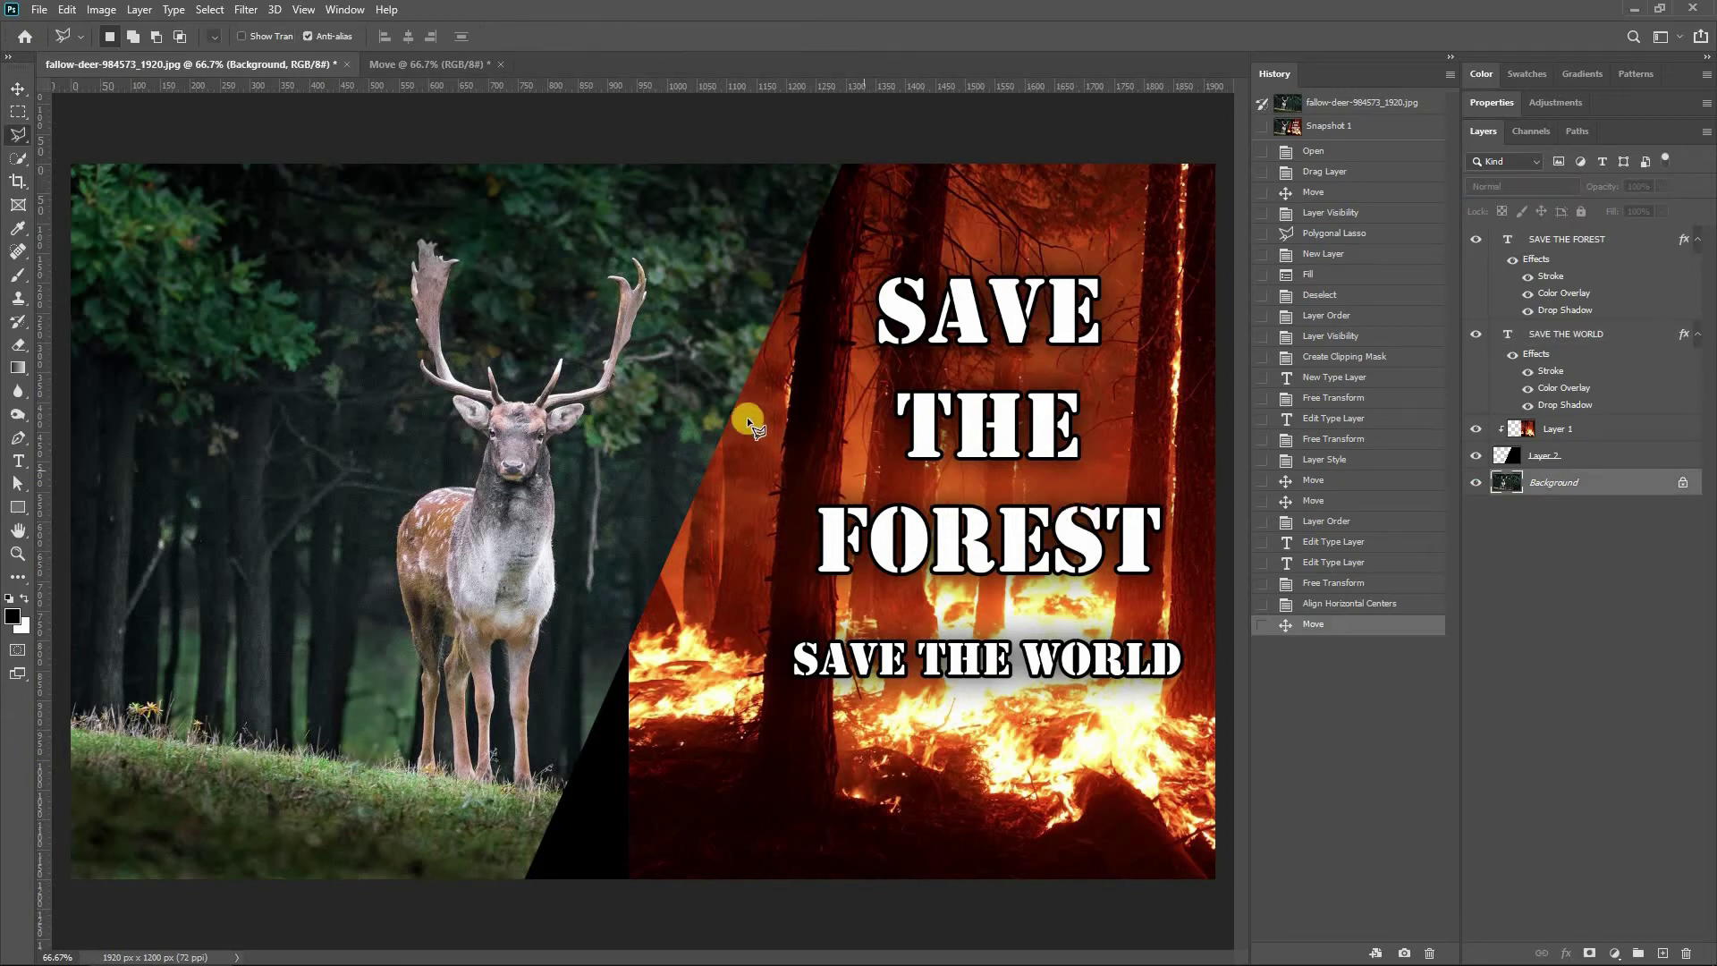
pyautogui.rightClick(23, 138)
pyautogui.click(80, 135)
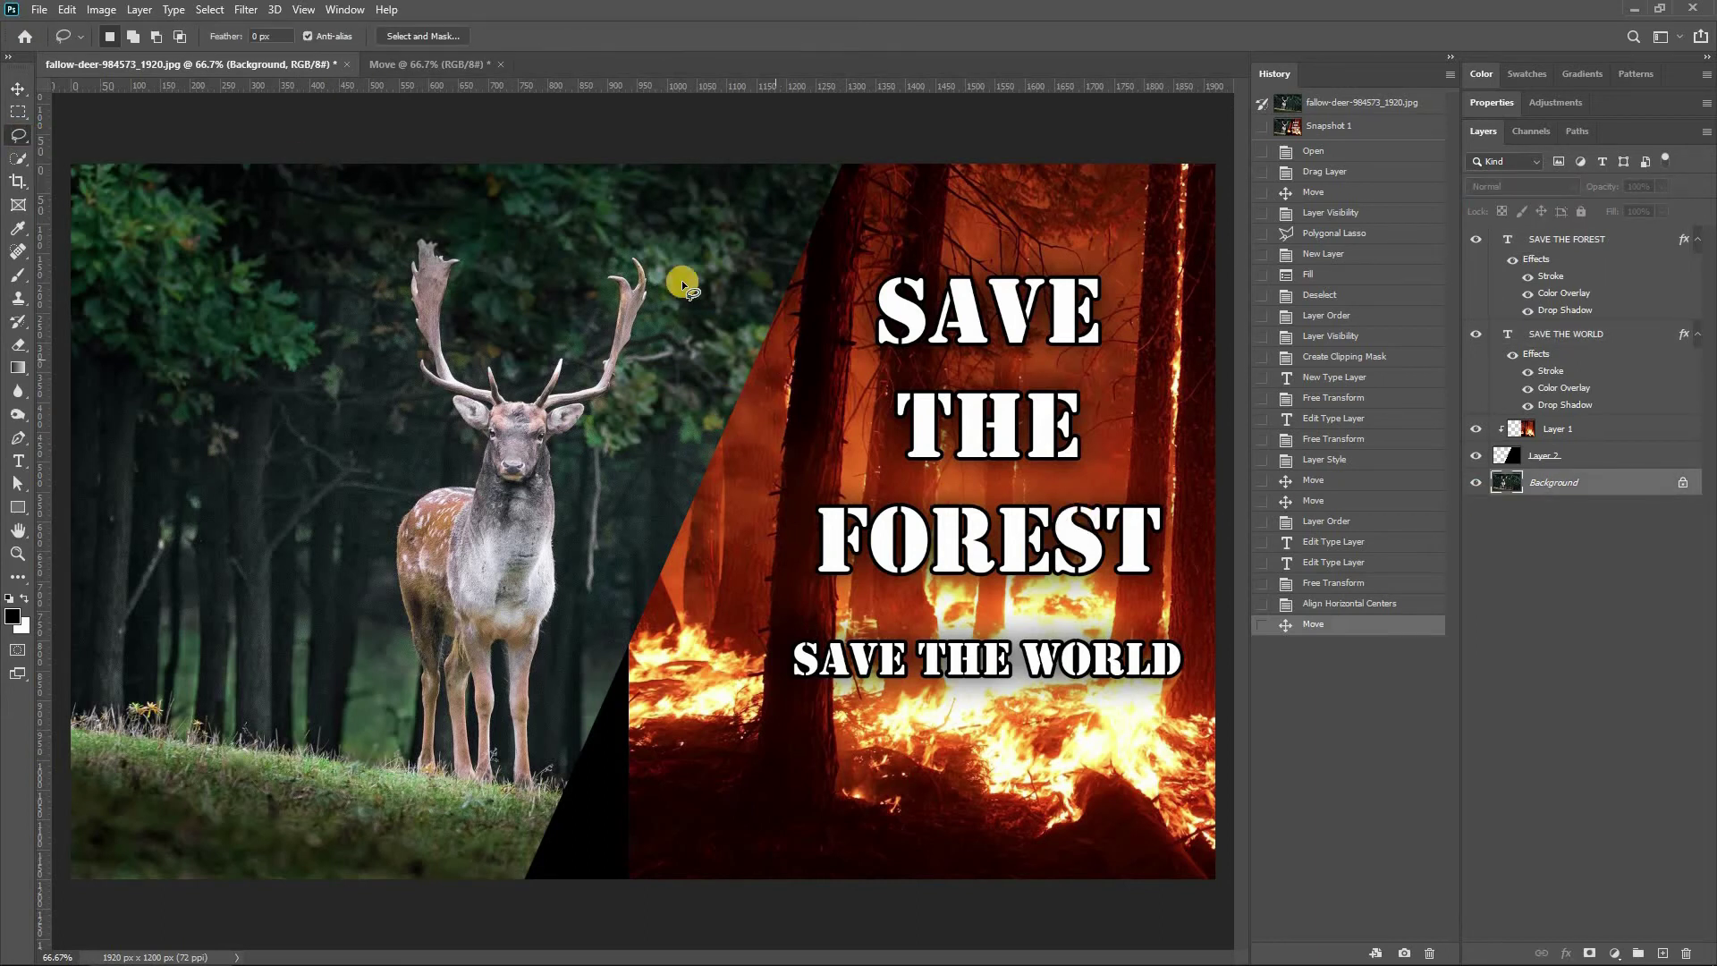
pyautogui.moveTo(624, 274); pyautogui.dragTo(625, 288)
pyautogui.moveTo(575, 386)
pyautogui.mouseDown()
pyautogui.moveTo(563, 357)
pyautogui.moveTo(543, 400)
pyautogui.mouseUp()
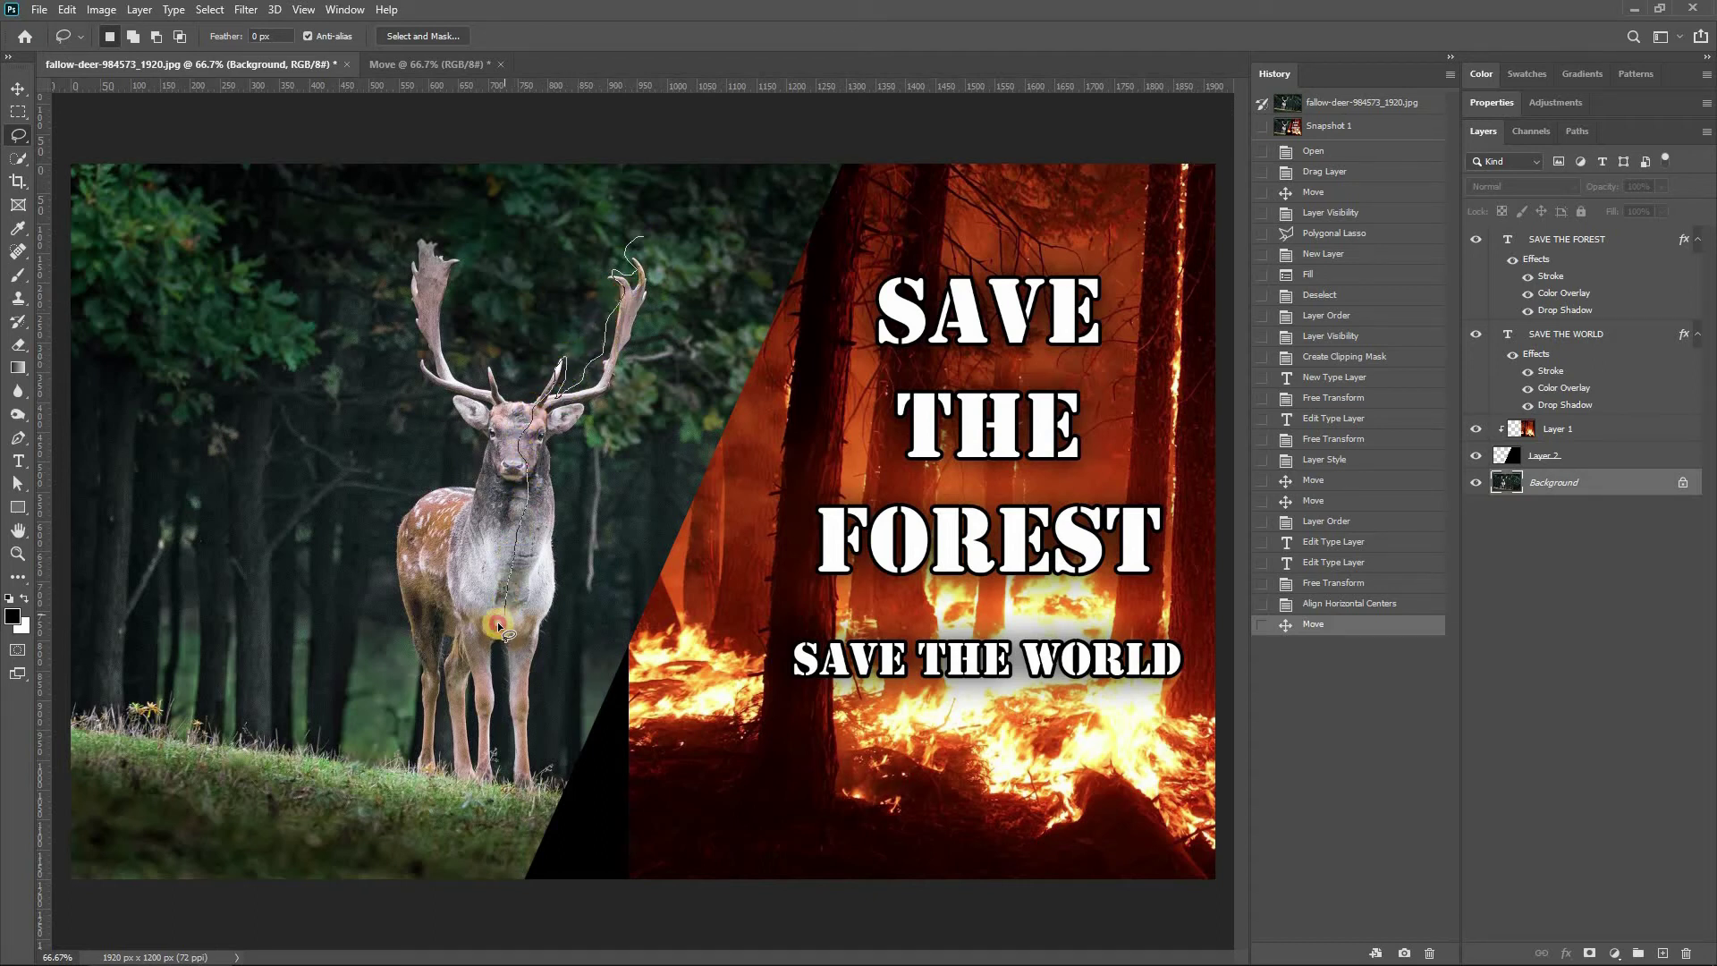
pyautogui.moveTo(498, 626)
pyautogui.mouseDown()
pyautogui.moveTo(487, 717)
pyautogui.moveTo(505, 656)
pyautogui.moveTo(524, 768)
pyautogui.moveTo(571, 454)
pyautogui.mouseUp()
pyautogui.moveTo(673, 249); pyautogui.dragTo(675, 259)
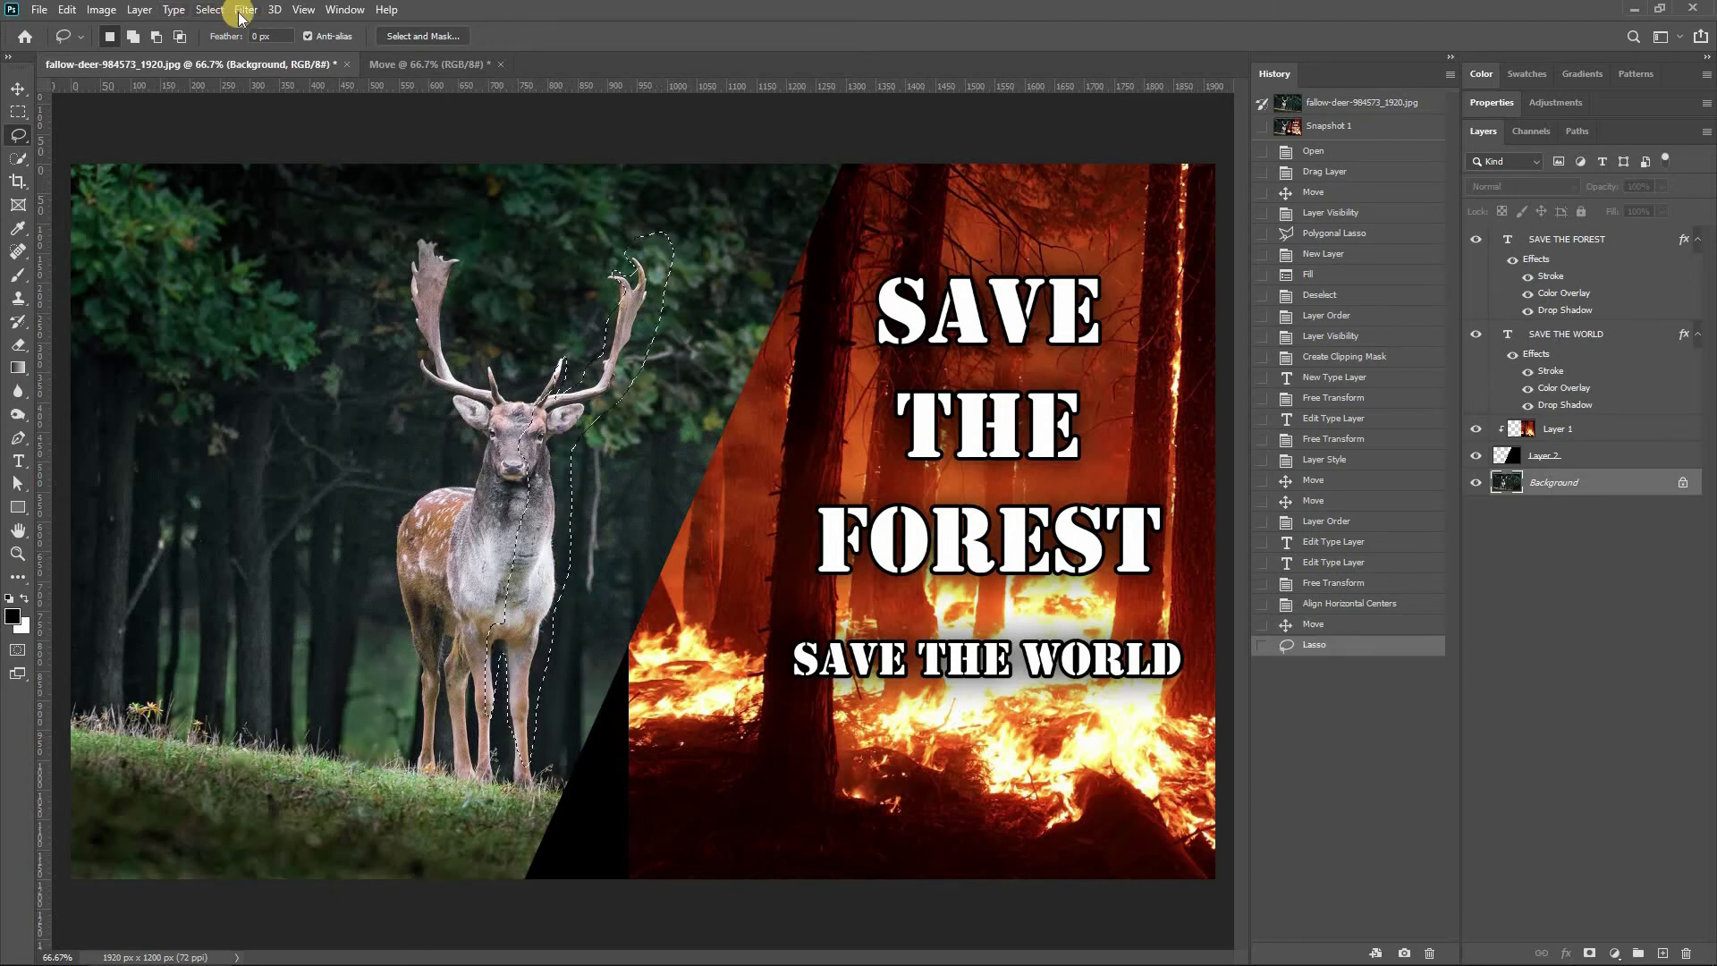
pyautogui.click(209, 10)
pyautogui.moveTo(277, 262)
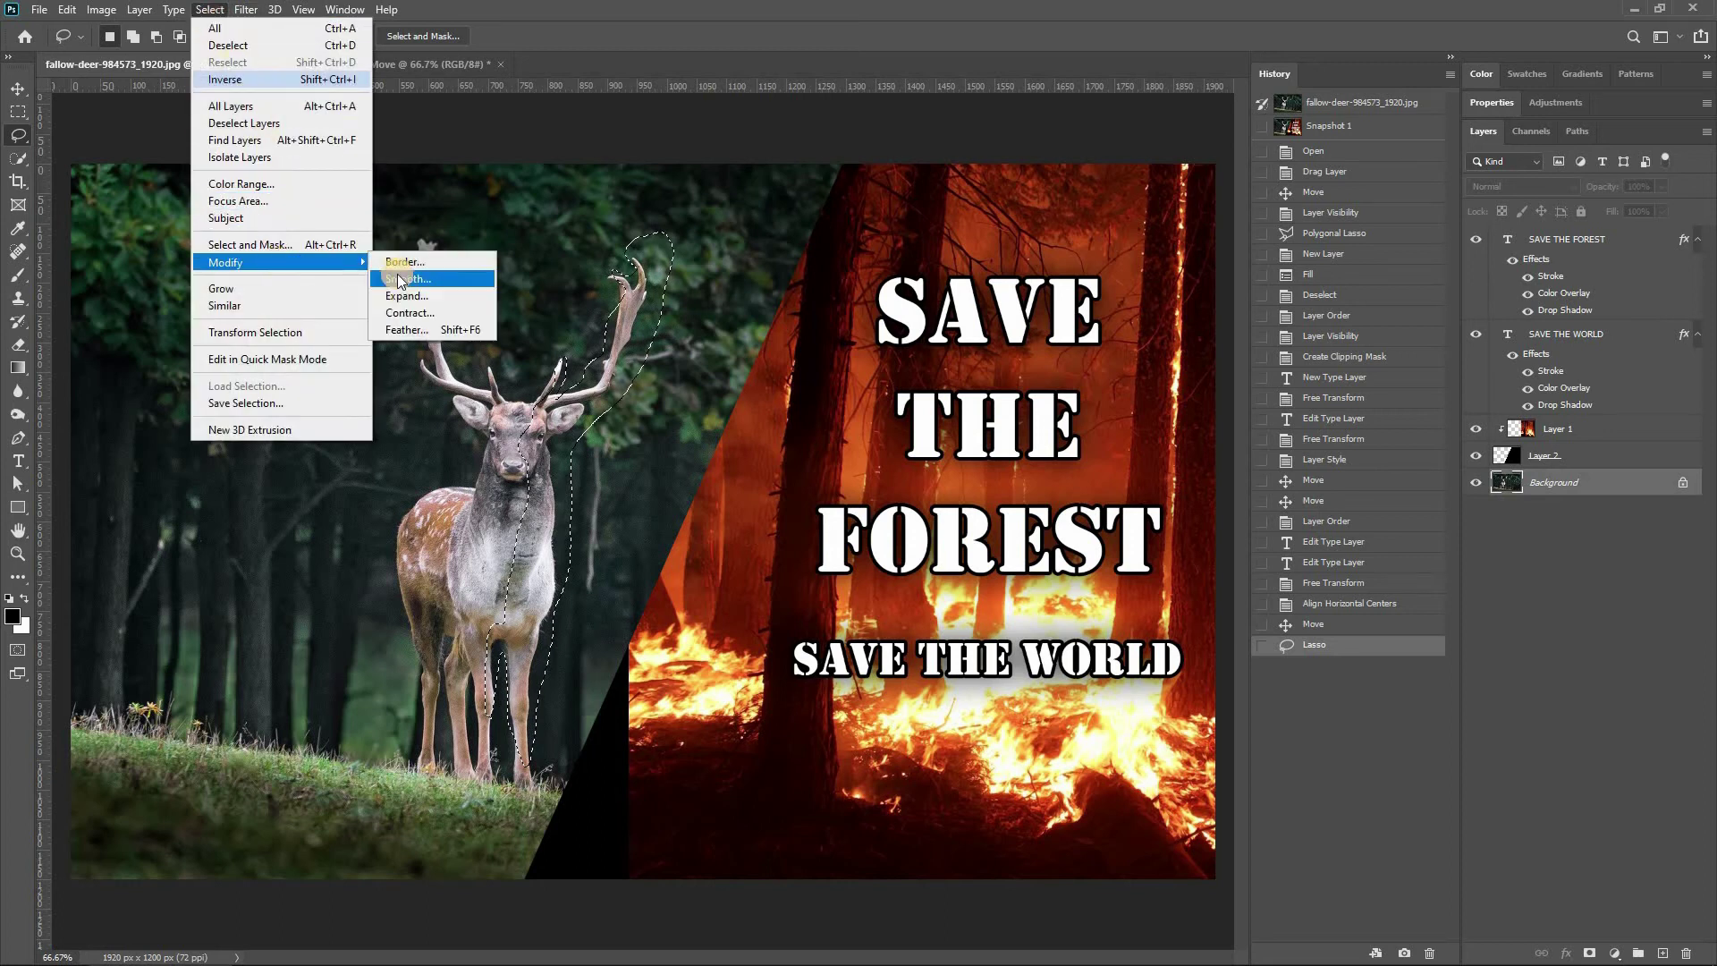
pyautogui.click(408, 304)
pyautogui.click(942, 337)
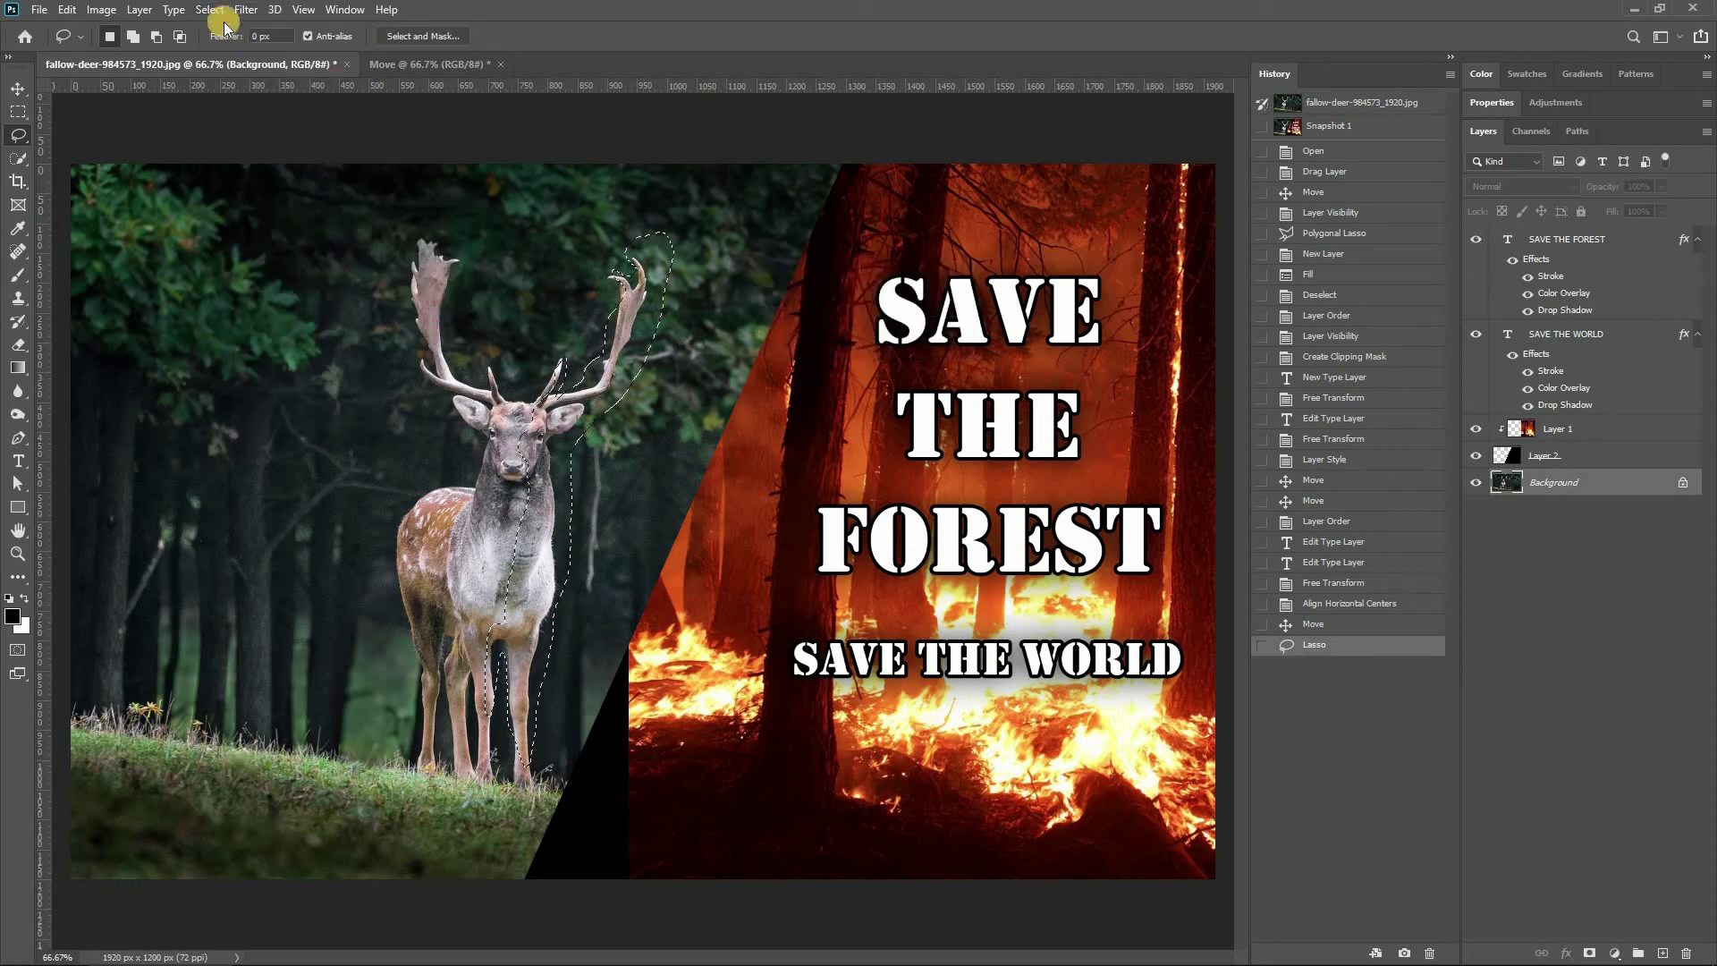
# Step: Feather the deer-edge selection with a 10-pixel radius
pyautogui.click(210, 10)
pyautogui.moveTo(308, 262)
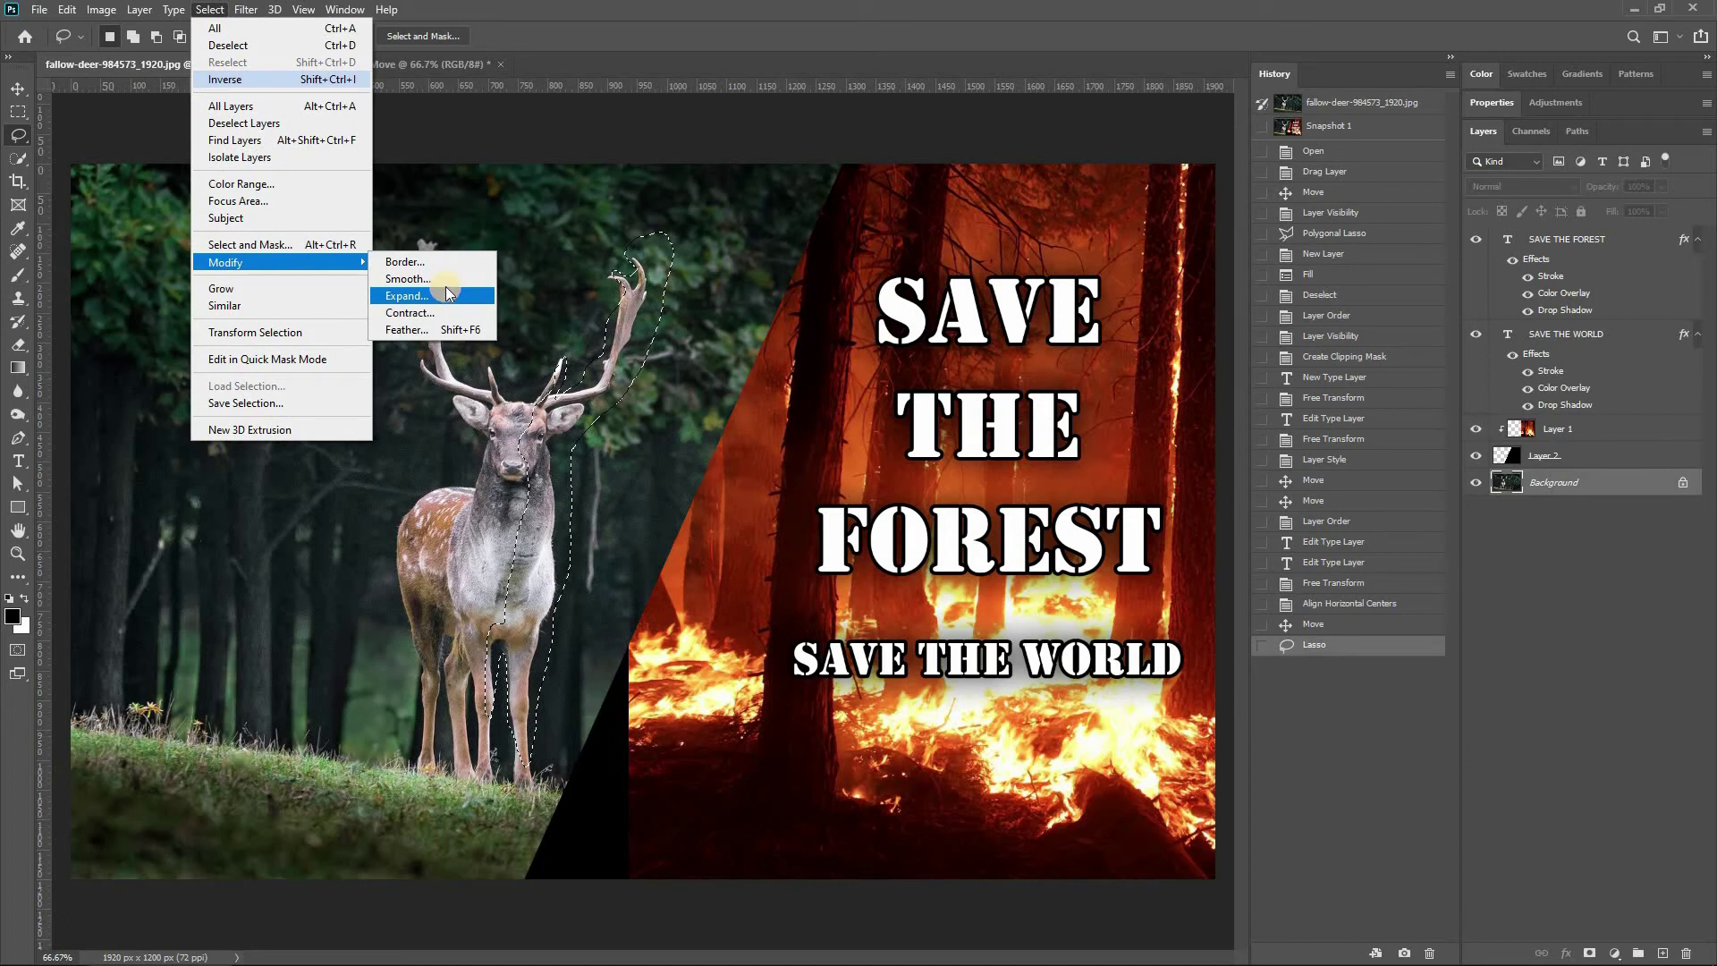
pyautogui.click(445, 330)
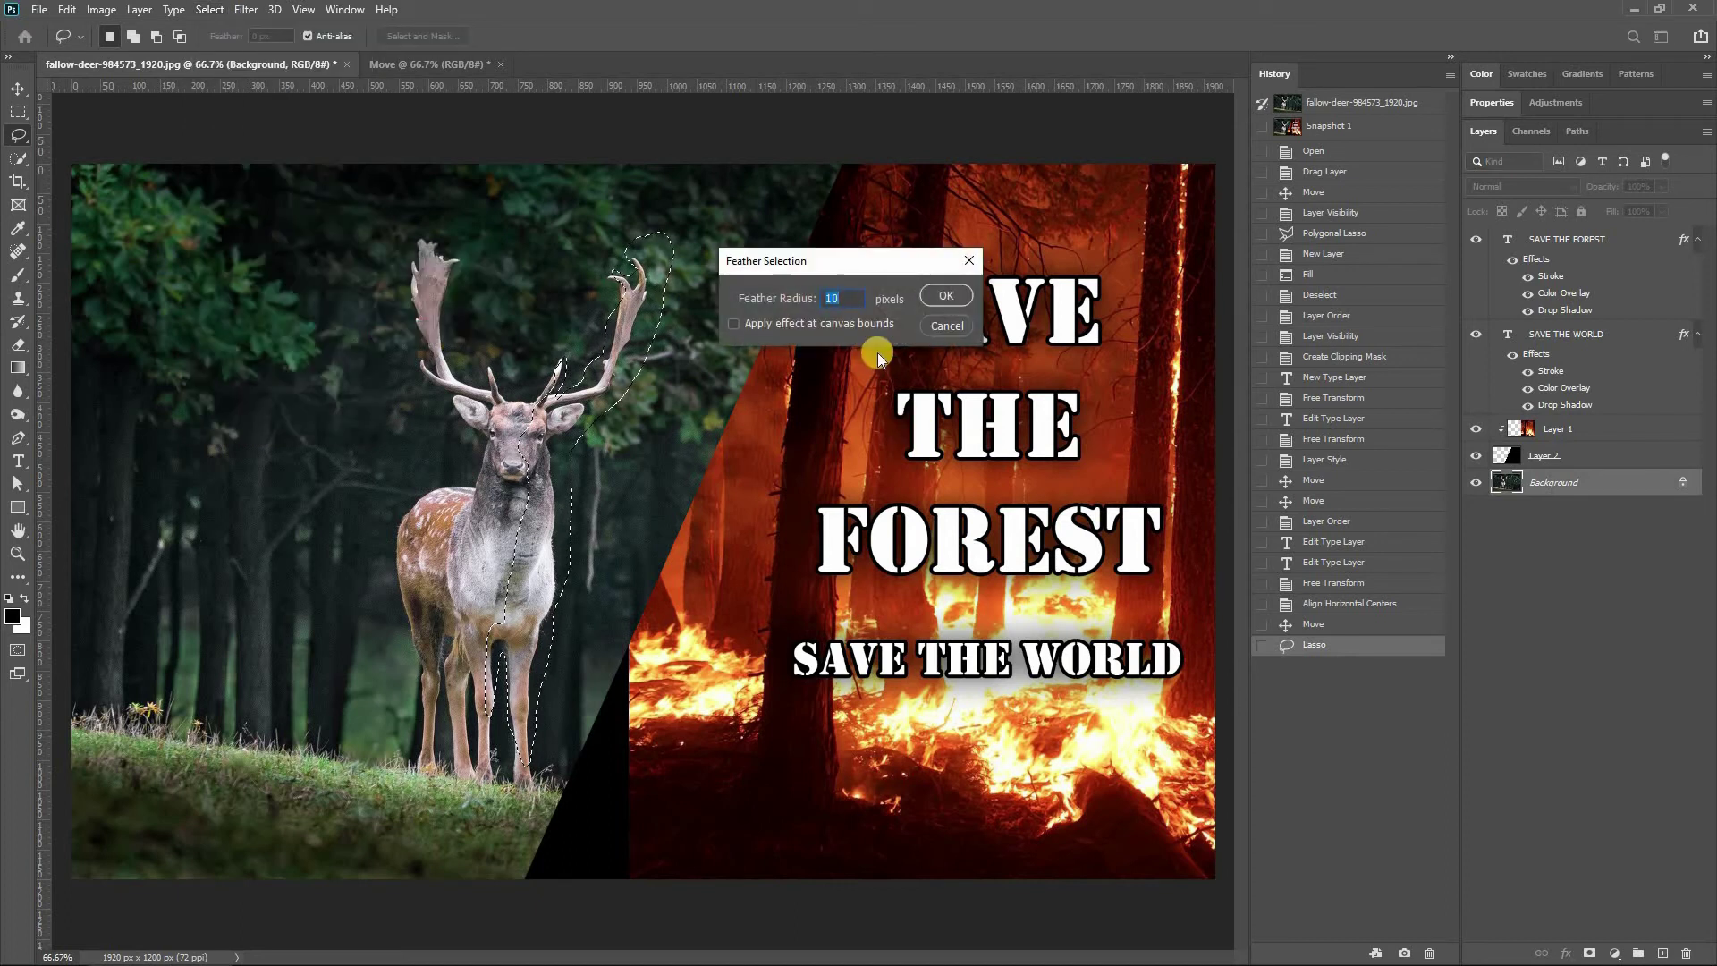
pyautogui.click(944, 296)
# Step: Fill the feathered selection on a new layer above the Background with orange sampled from the wildfire, and deselect
pyautogui.click(1657, 948)
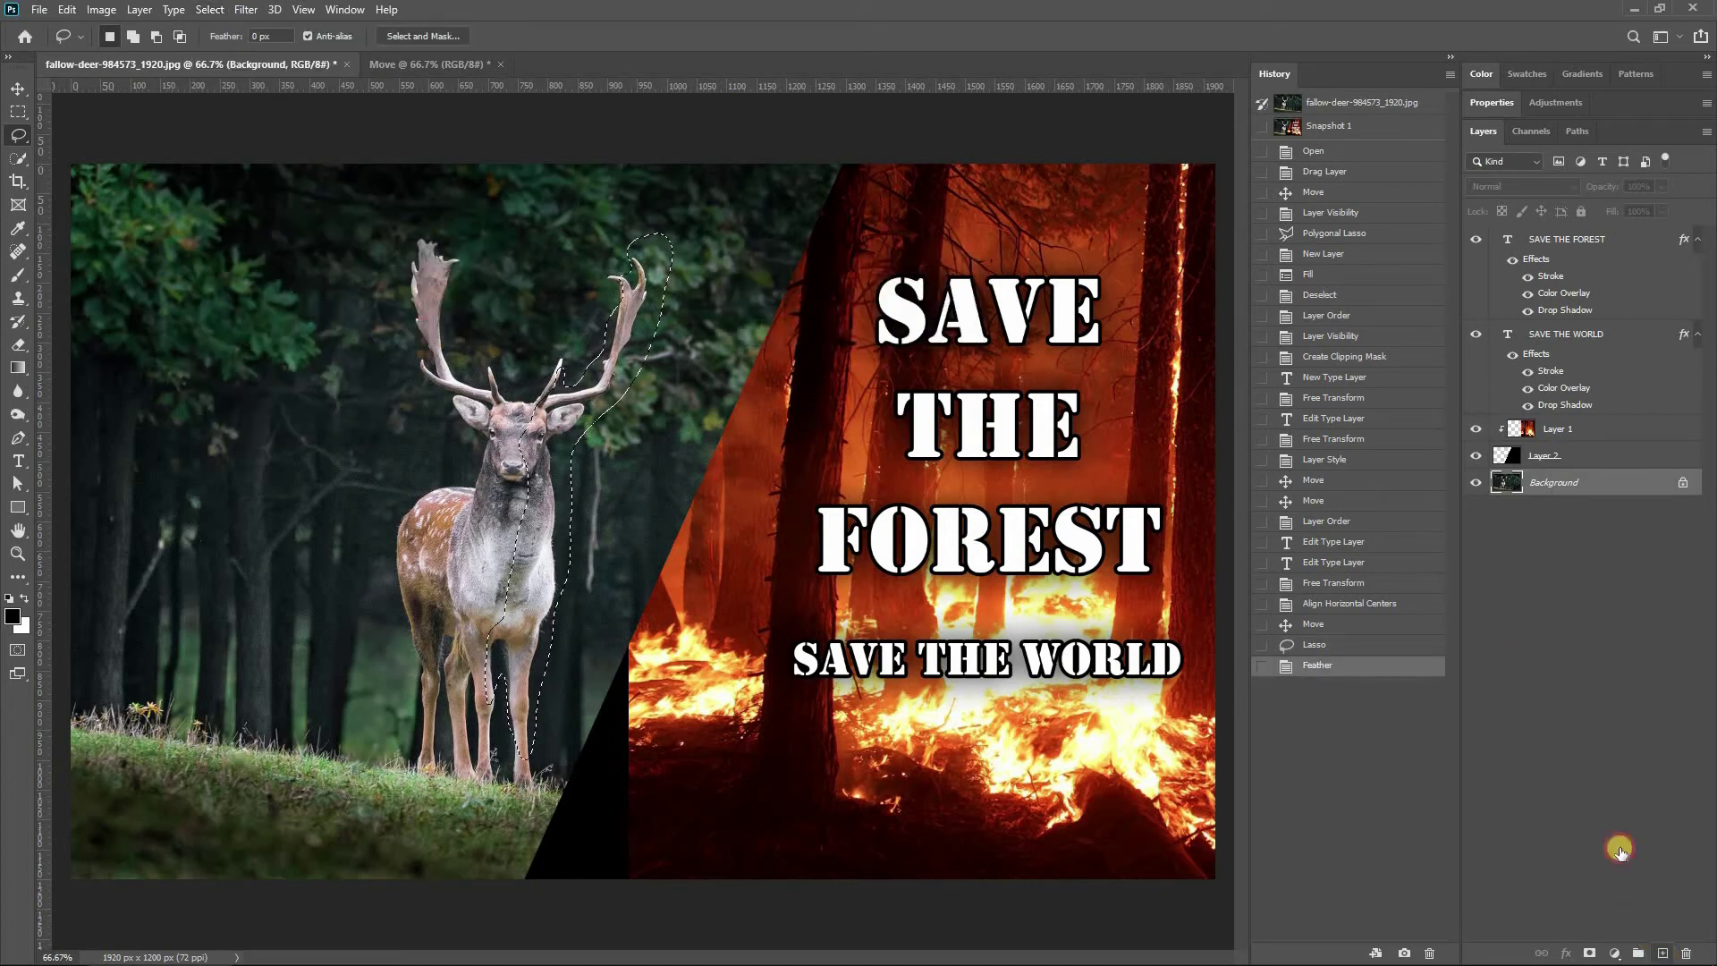
pyautogui.press('i')
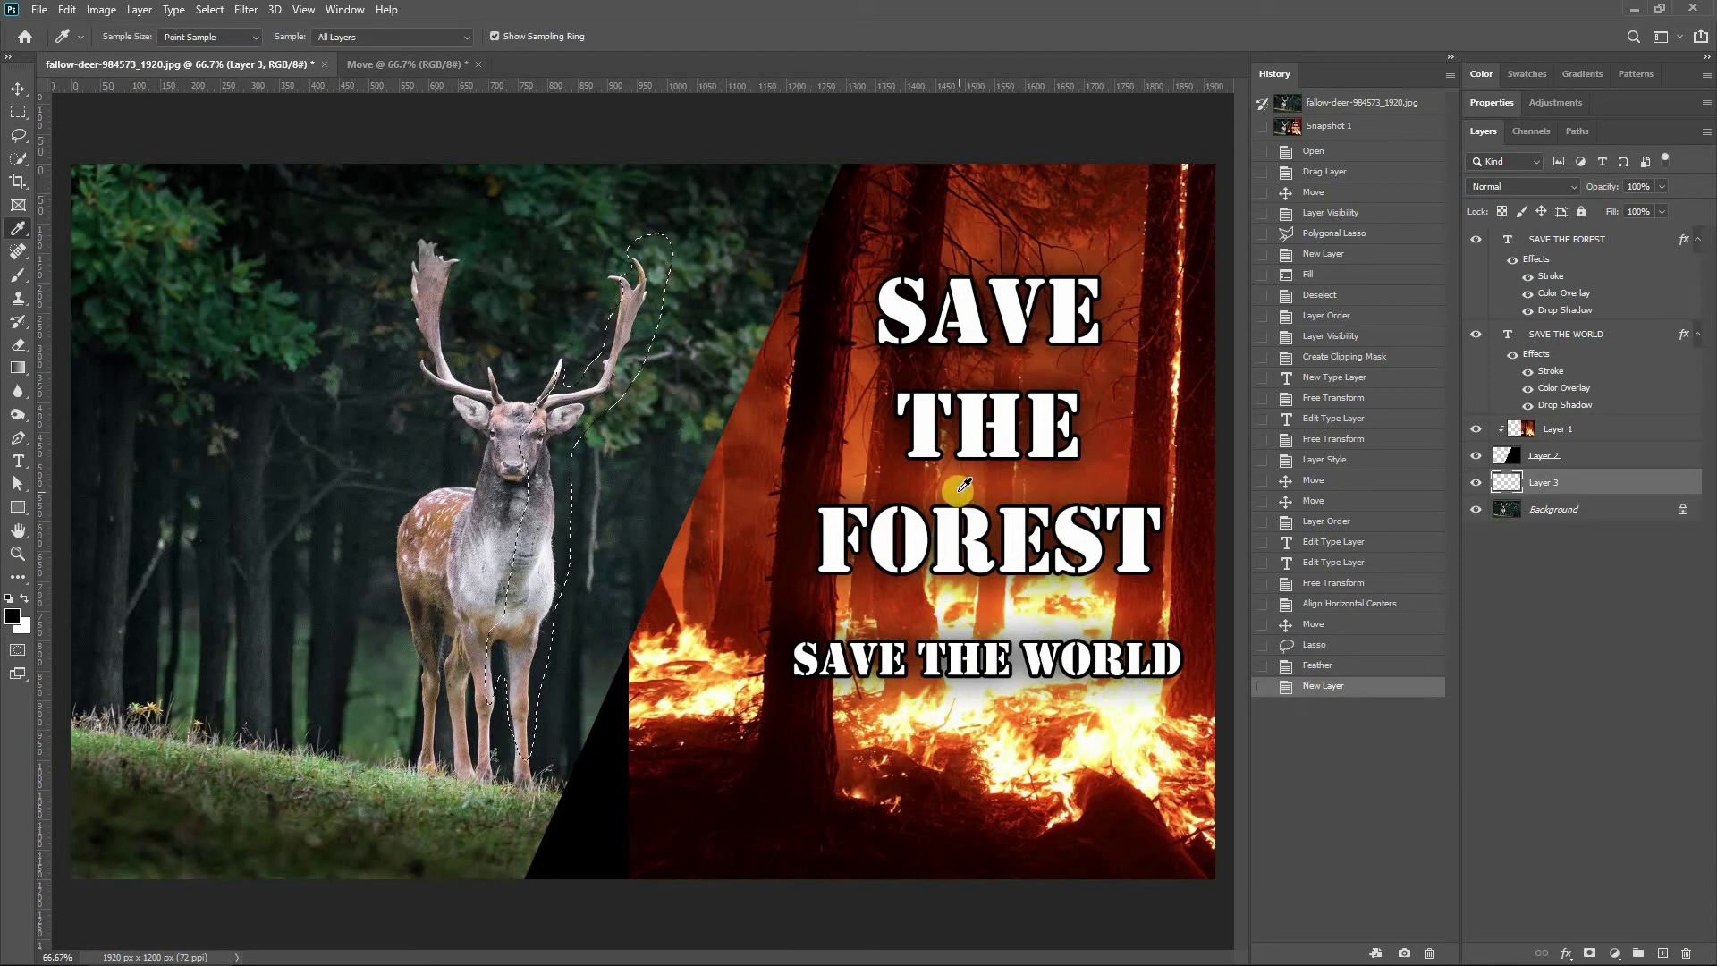
pyautogui.click(962, 487)
pyautogui.hotkey('alt', 'BackSpace')
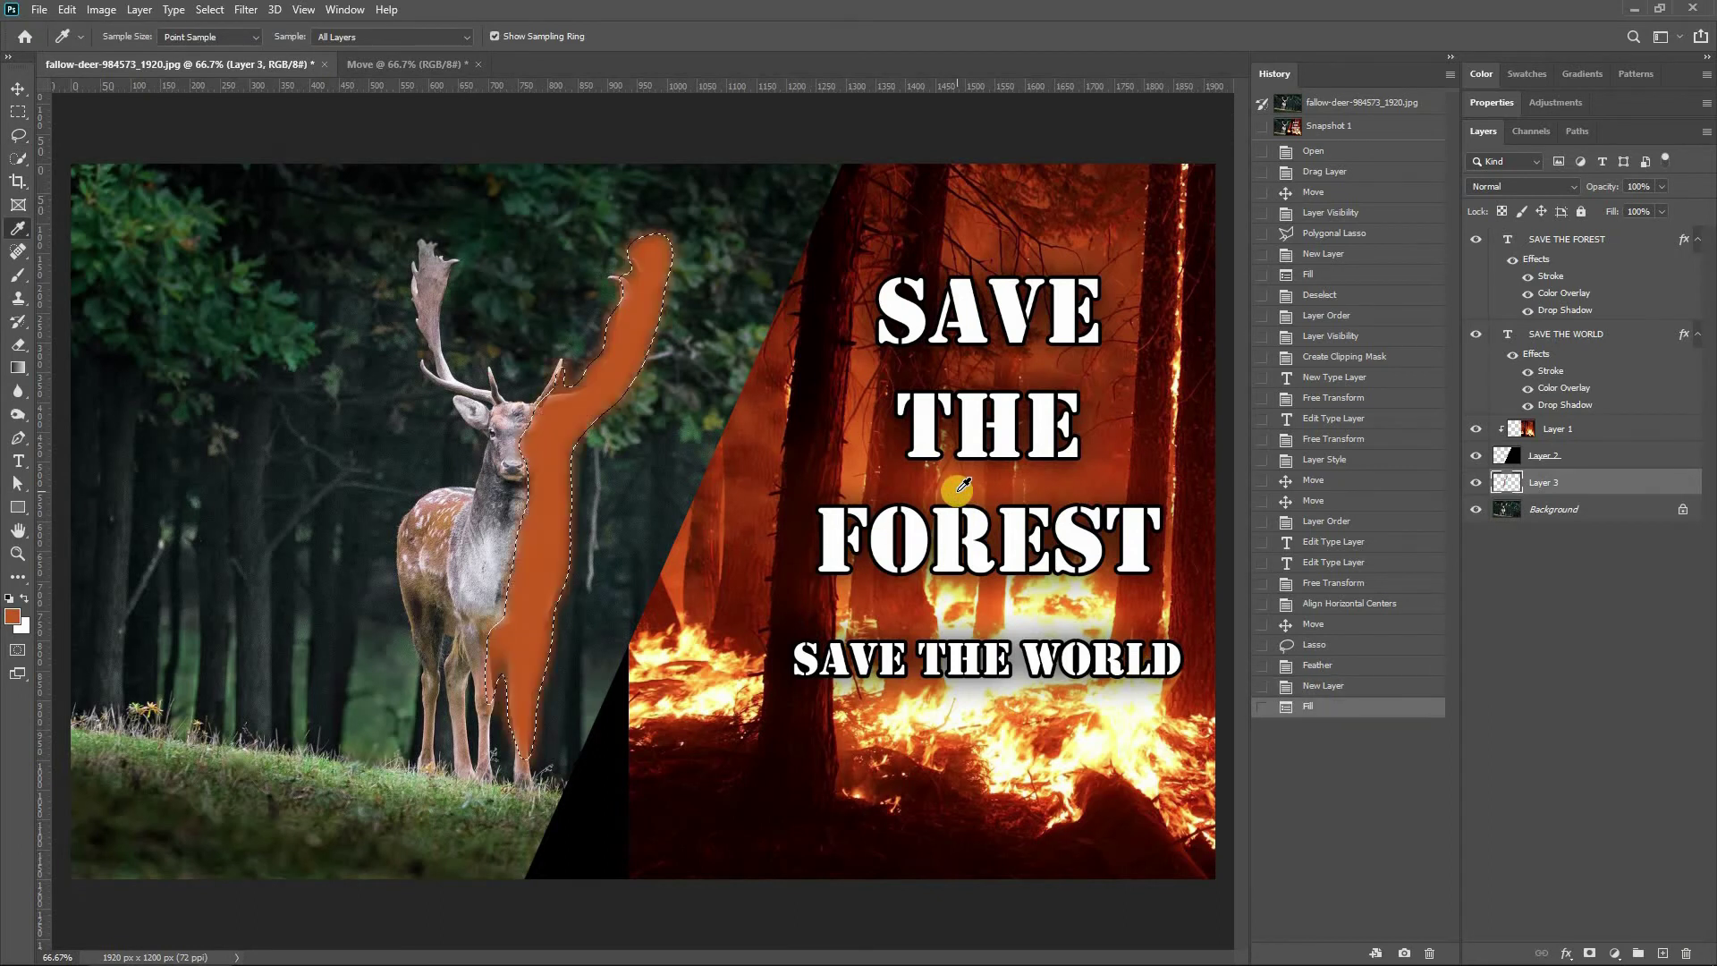
pyautogui.hotkey('ctrl', 'd')
pyautogui.press('v')
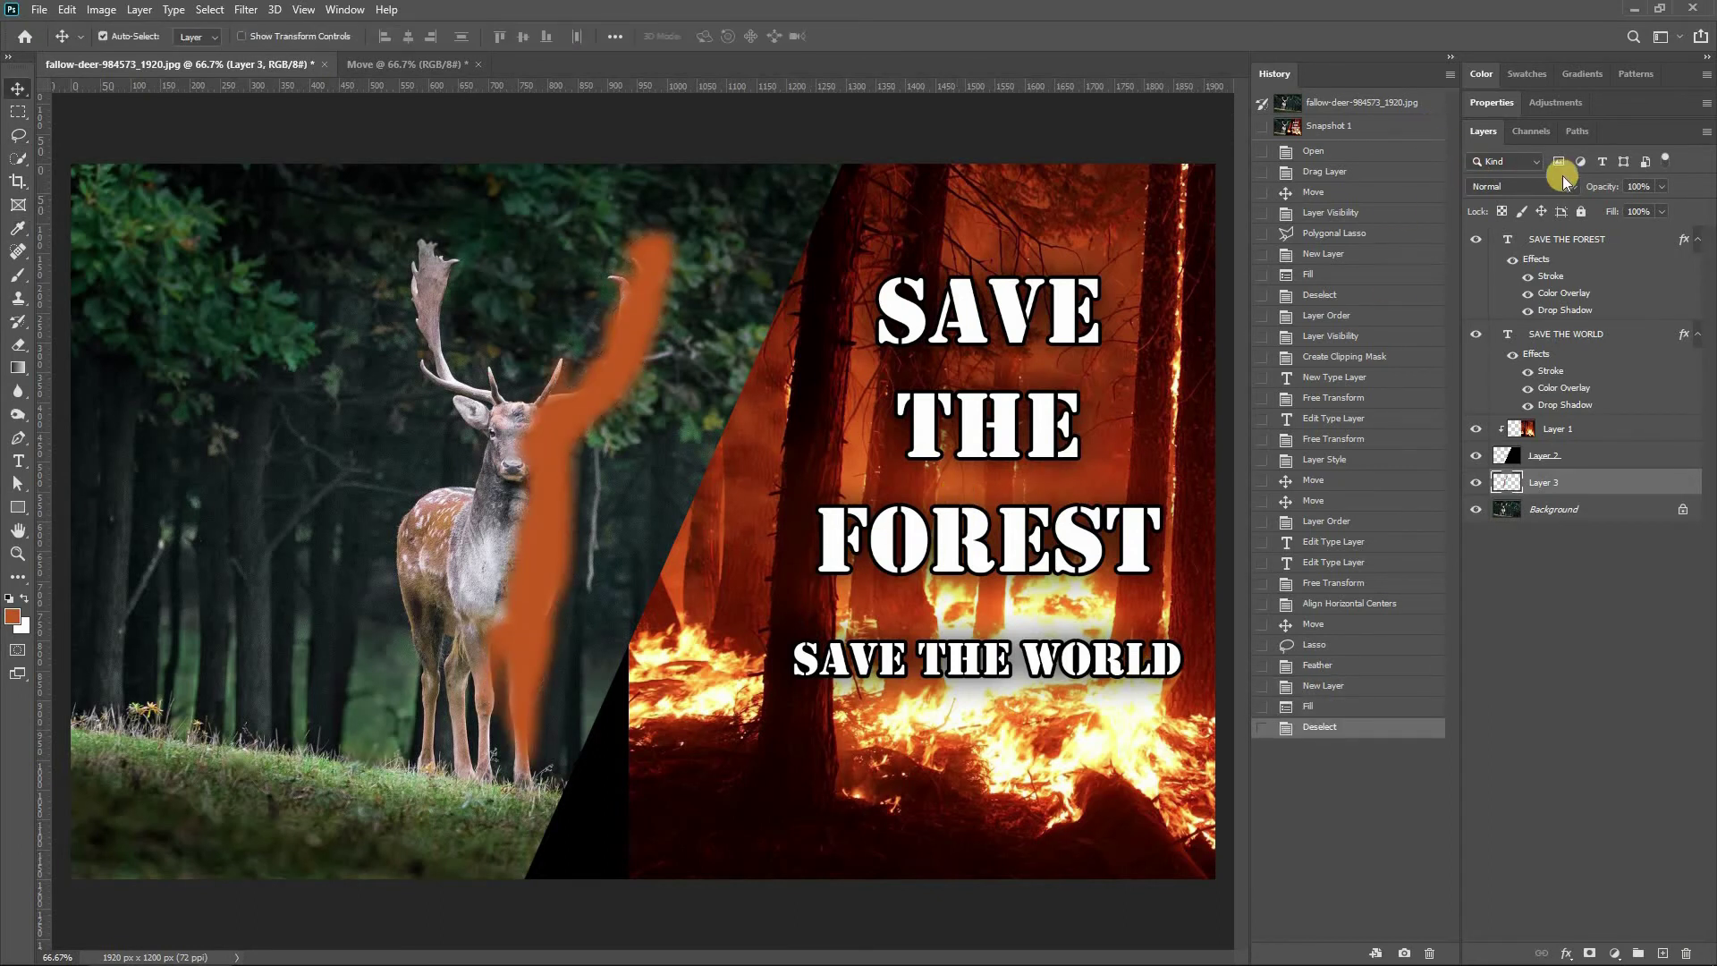
# Step: Set the orange fill layer's blend mode to Color Burn and add a layer mask to it
pyautogui.click(1570, 186)
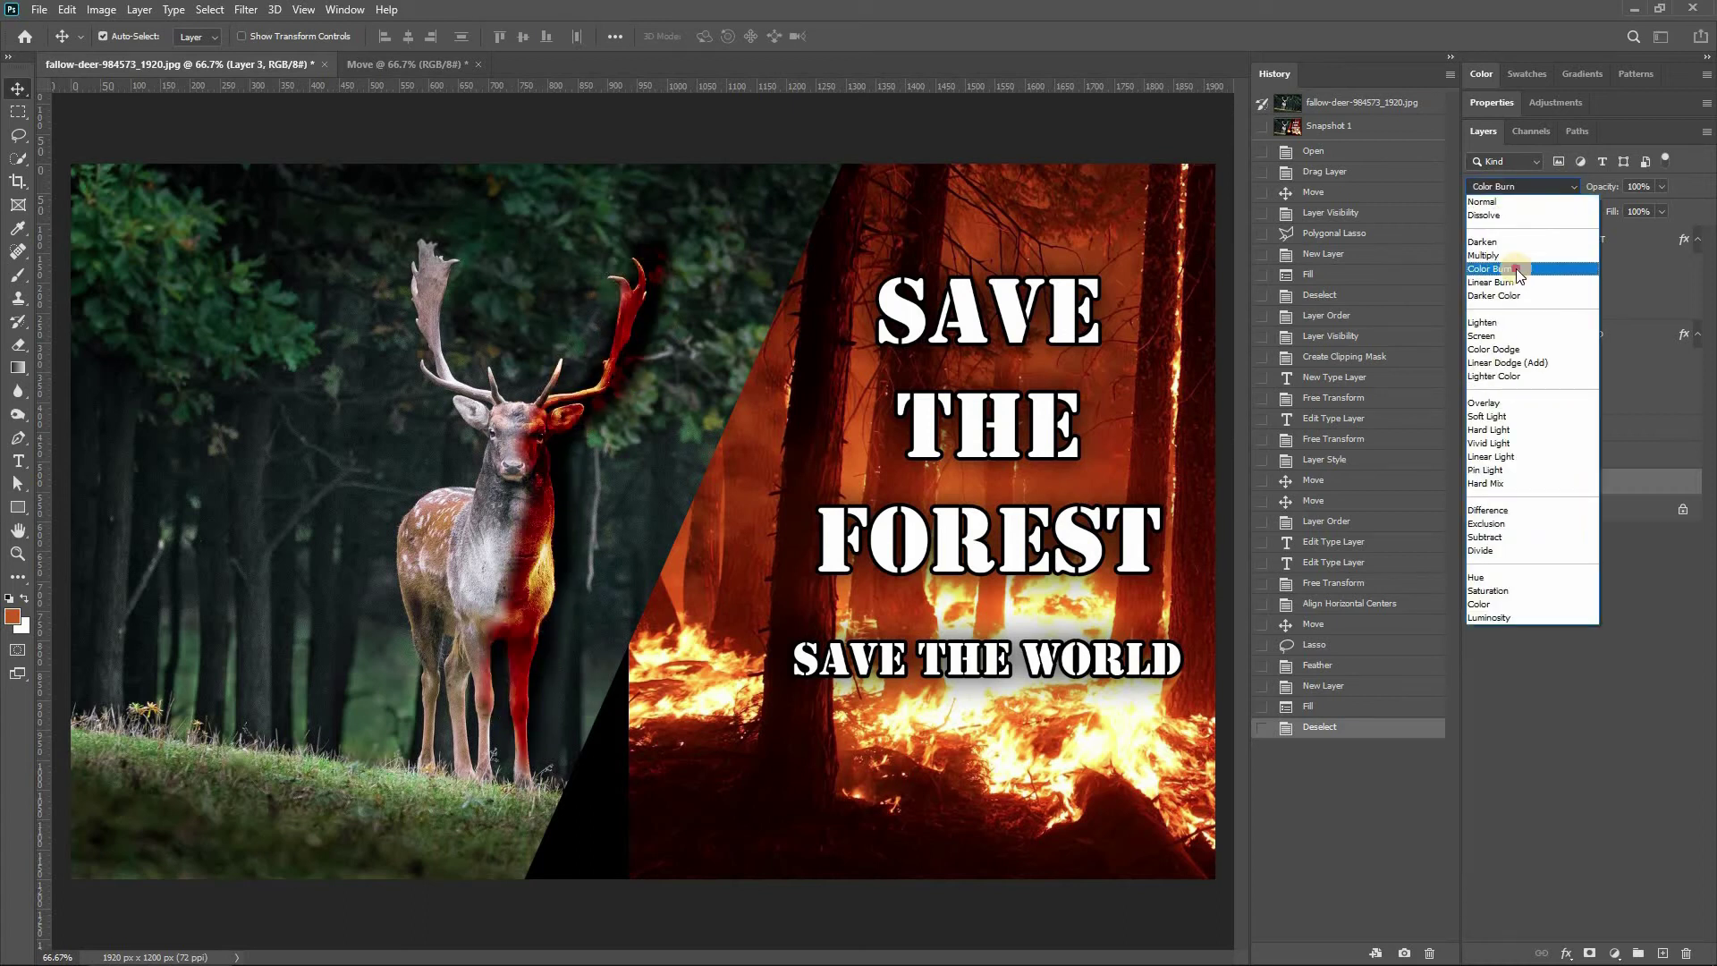
pyautogui.click(1516, 269)
pyautogui.click(1589, 954)
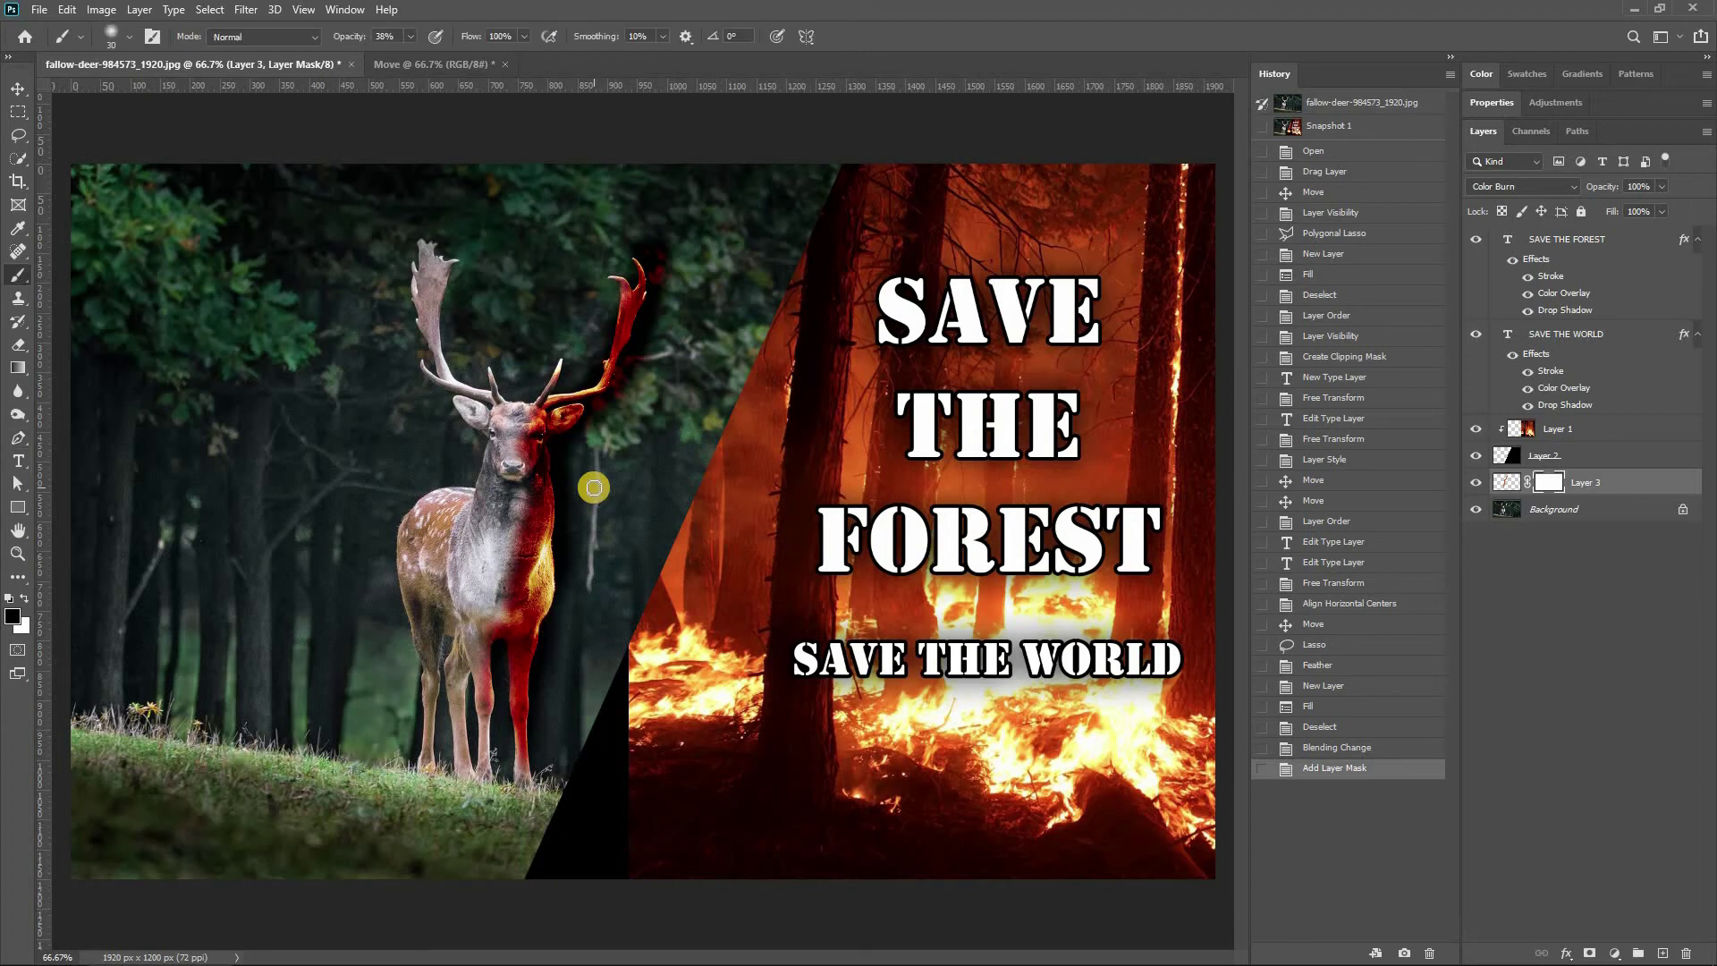
# Step: Mask out the colour spill beside the antler and along the deer's body with a black 80-pixel brush at 100% opacity
pyautogui.press(']')
pyautogui.press(']')
pyautogui.press(']')
pyautogui.press(']')
pyautogui.press(']')
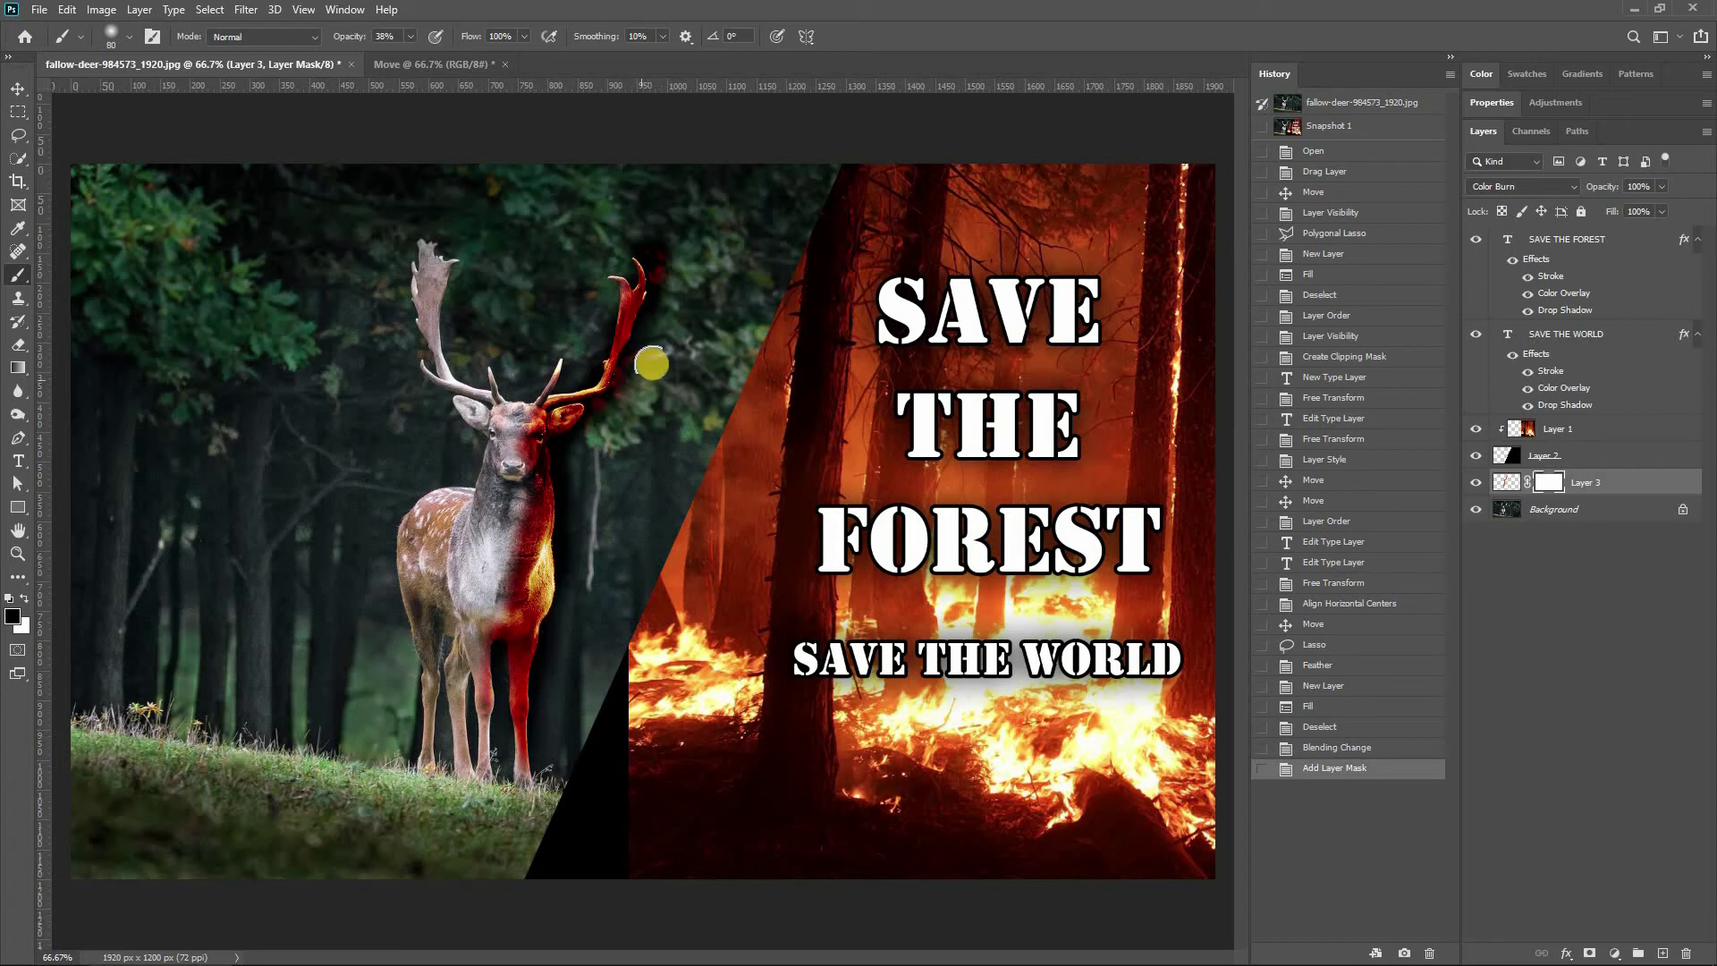
pyautogui.click(651, 363)
pyautogui.moveTo(410, 36); pyautogui.dragTo(563, 64)
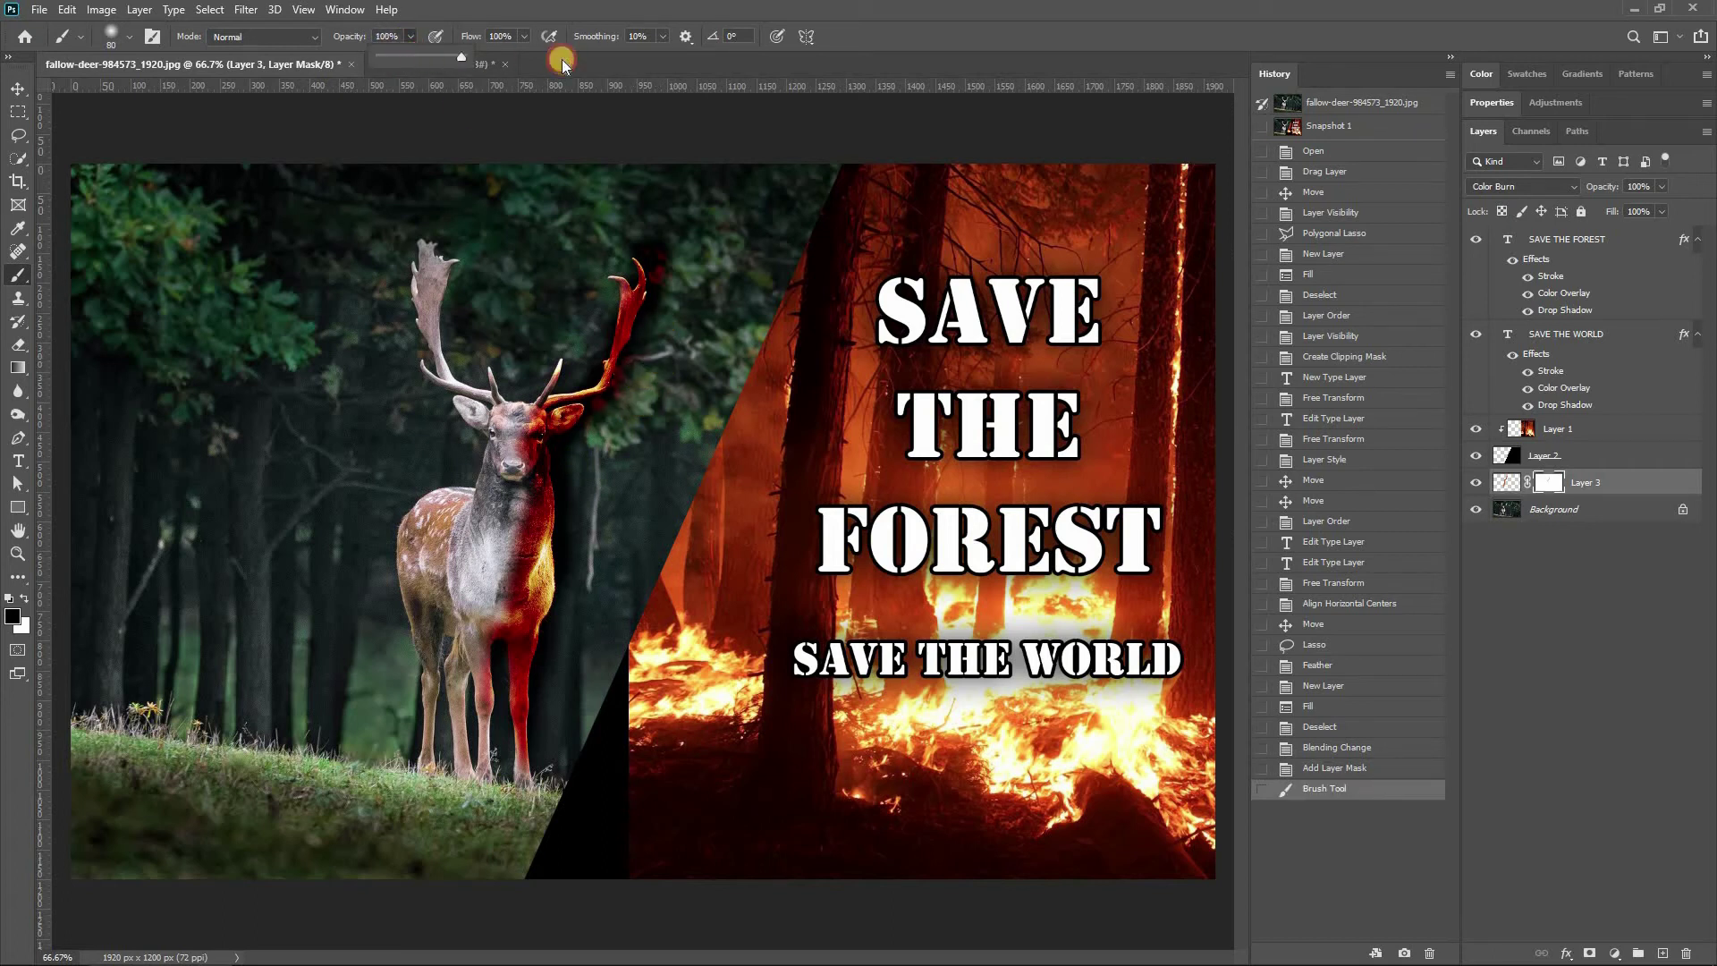
pyautogui.moveTo(671, 287)
pyautogui.mouseDown()
pyautogui.moveTo(655, 366)
pyautogui.moveTo(671, 261)
pyautogui.moveTo(588, 354)
pyautogui.mouseUp()
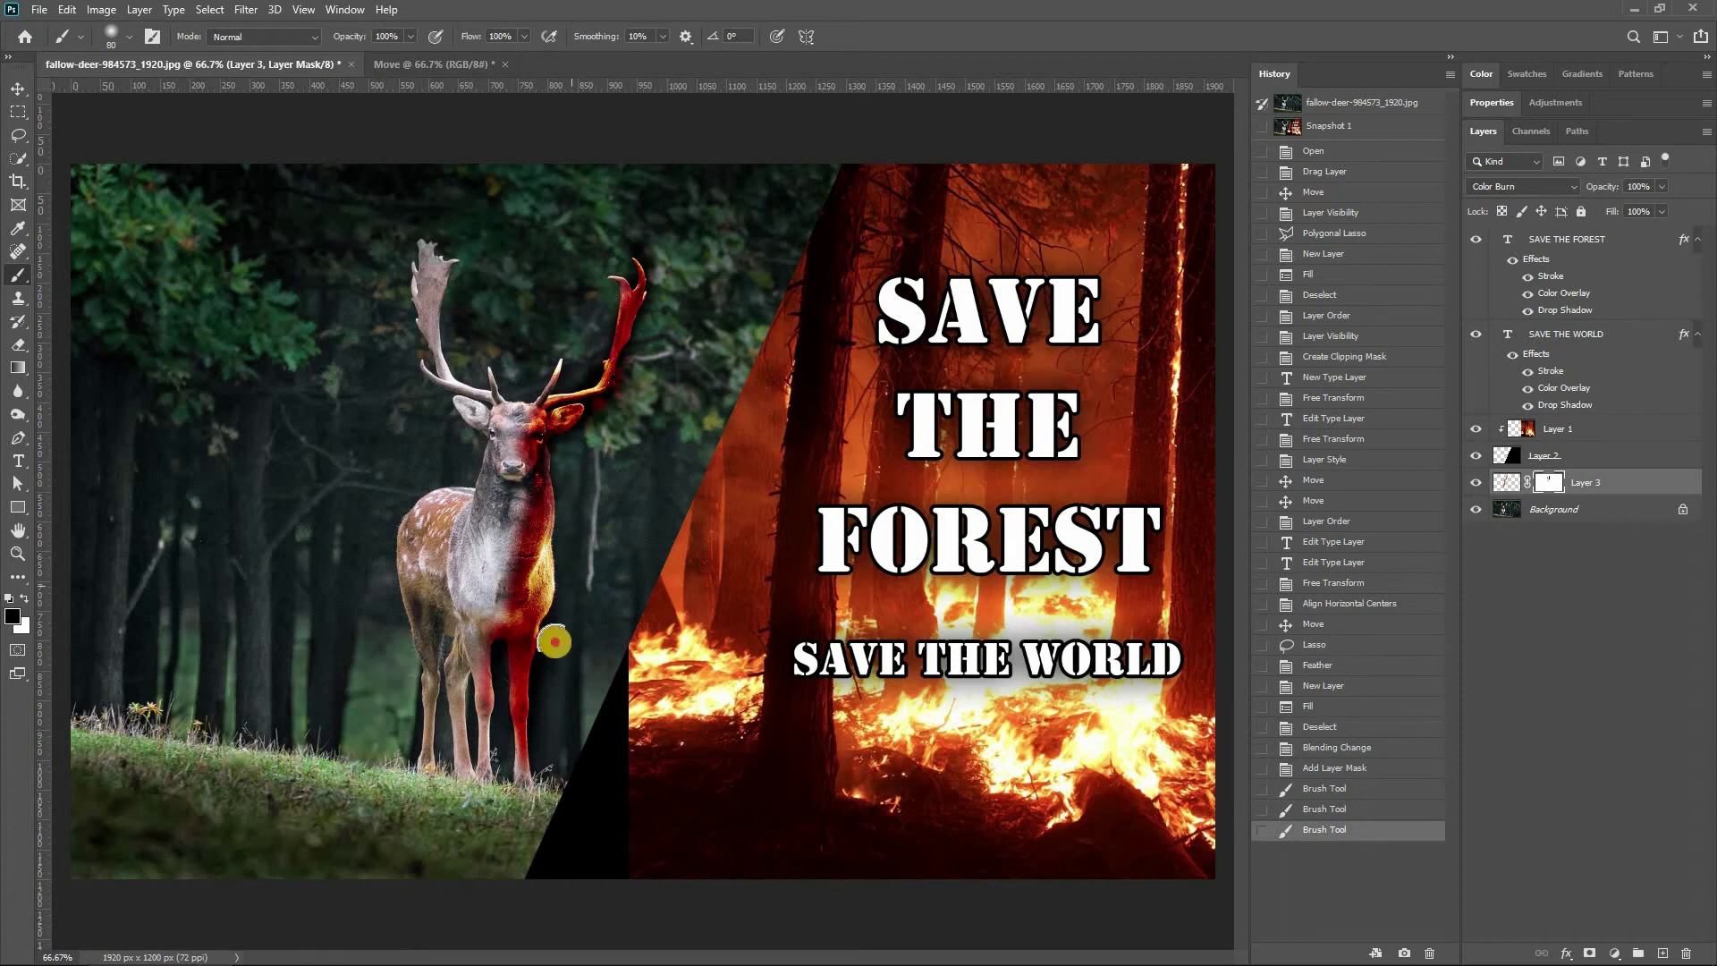
pyautogui.moveTo(555, 643)
pyautogui.mouseDown()
pyautogui.moveTo(521, 544)
pyautogui.moveTo(528, 491)
pyautogui.moveTo(526, 505)
pyautogui.mouseUp()
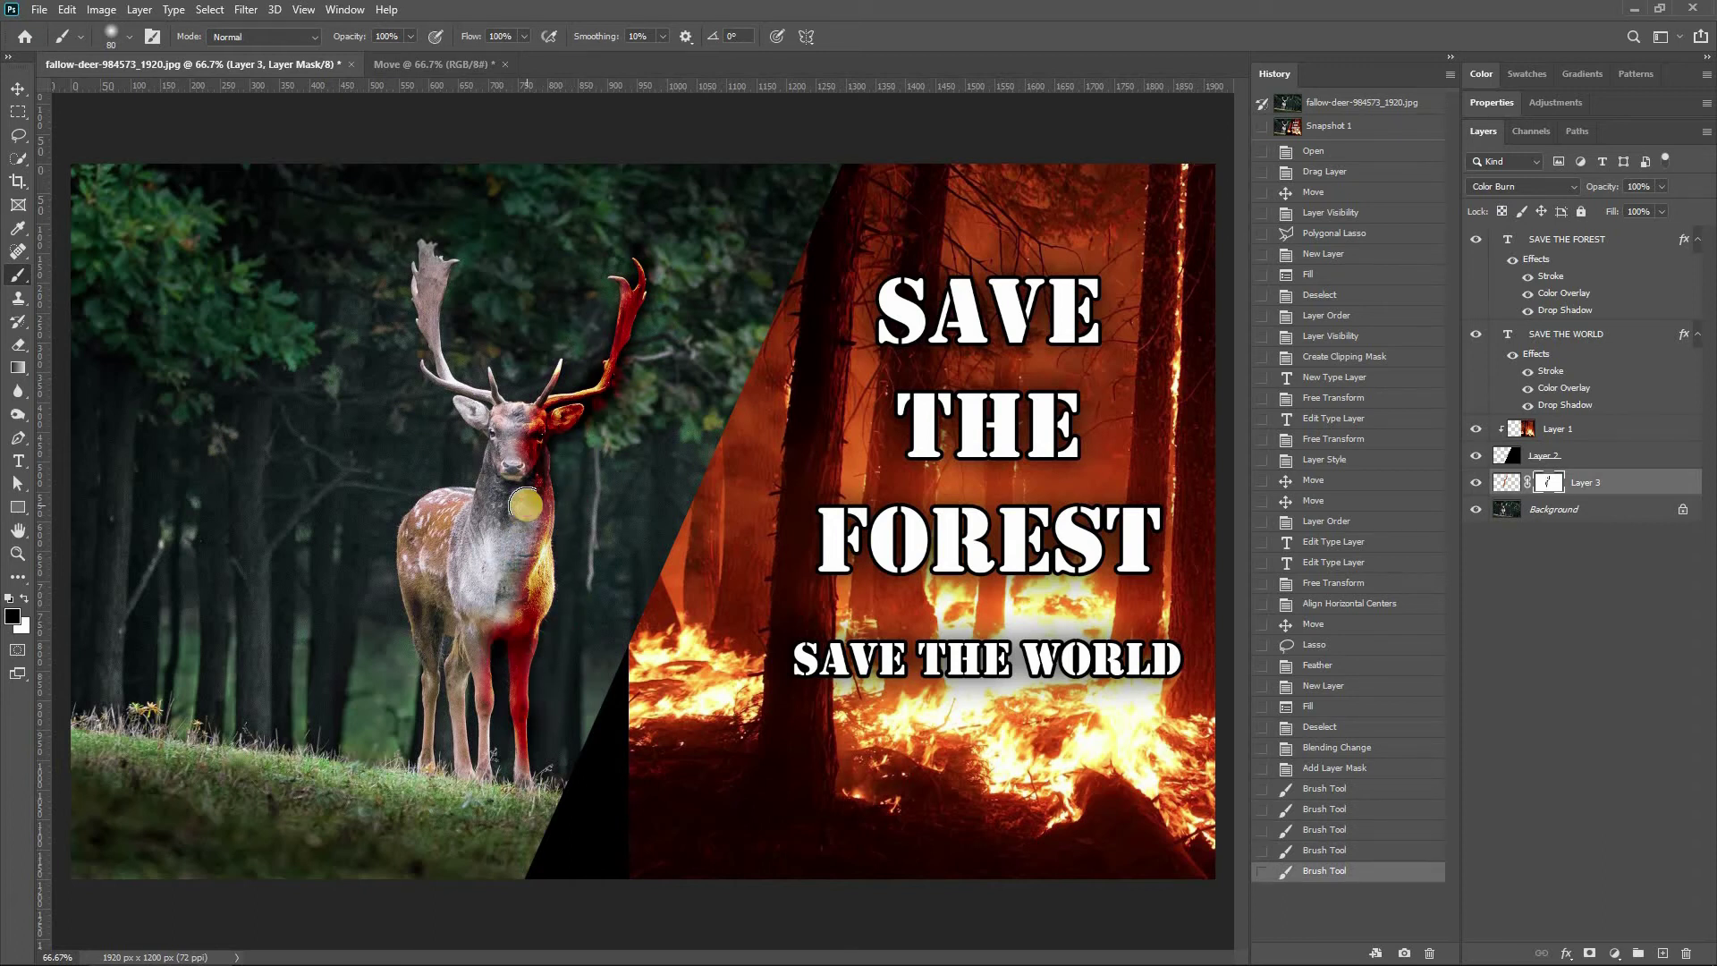
# Step: Refine the mask around the deer's jaw, neck and chest with a black brush reduced from 50 to 25 pixels
pyautogui.press('[')
pyautogui.press('[')
pyautogui.press('[')
pyautogui.hotkey('ctrl', '+')
pyautogui.hotkey('ctrl', '+')
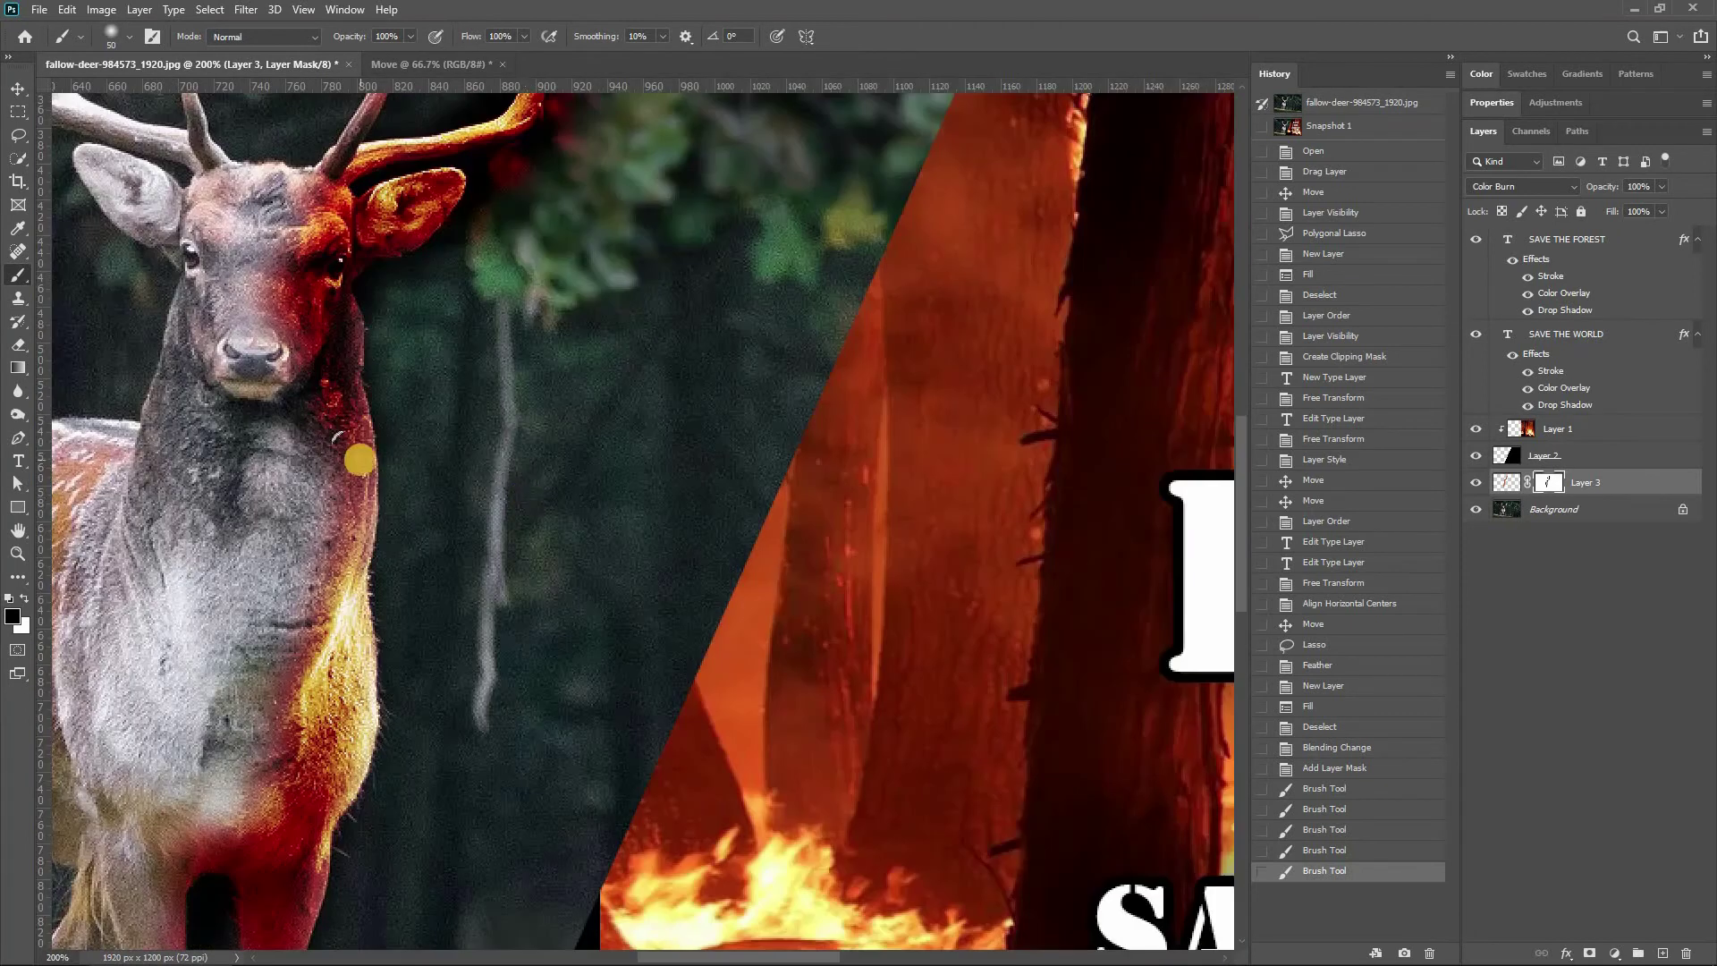
pyautogui.moveTo(359, 460)
pyautogui.mouseDown()
pyautogui.moveTo(319, 399)
pyautogui.moveTo(305, 455)
pyautogui.moveTo(322, 384)
pyautogui.mouseUp()
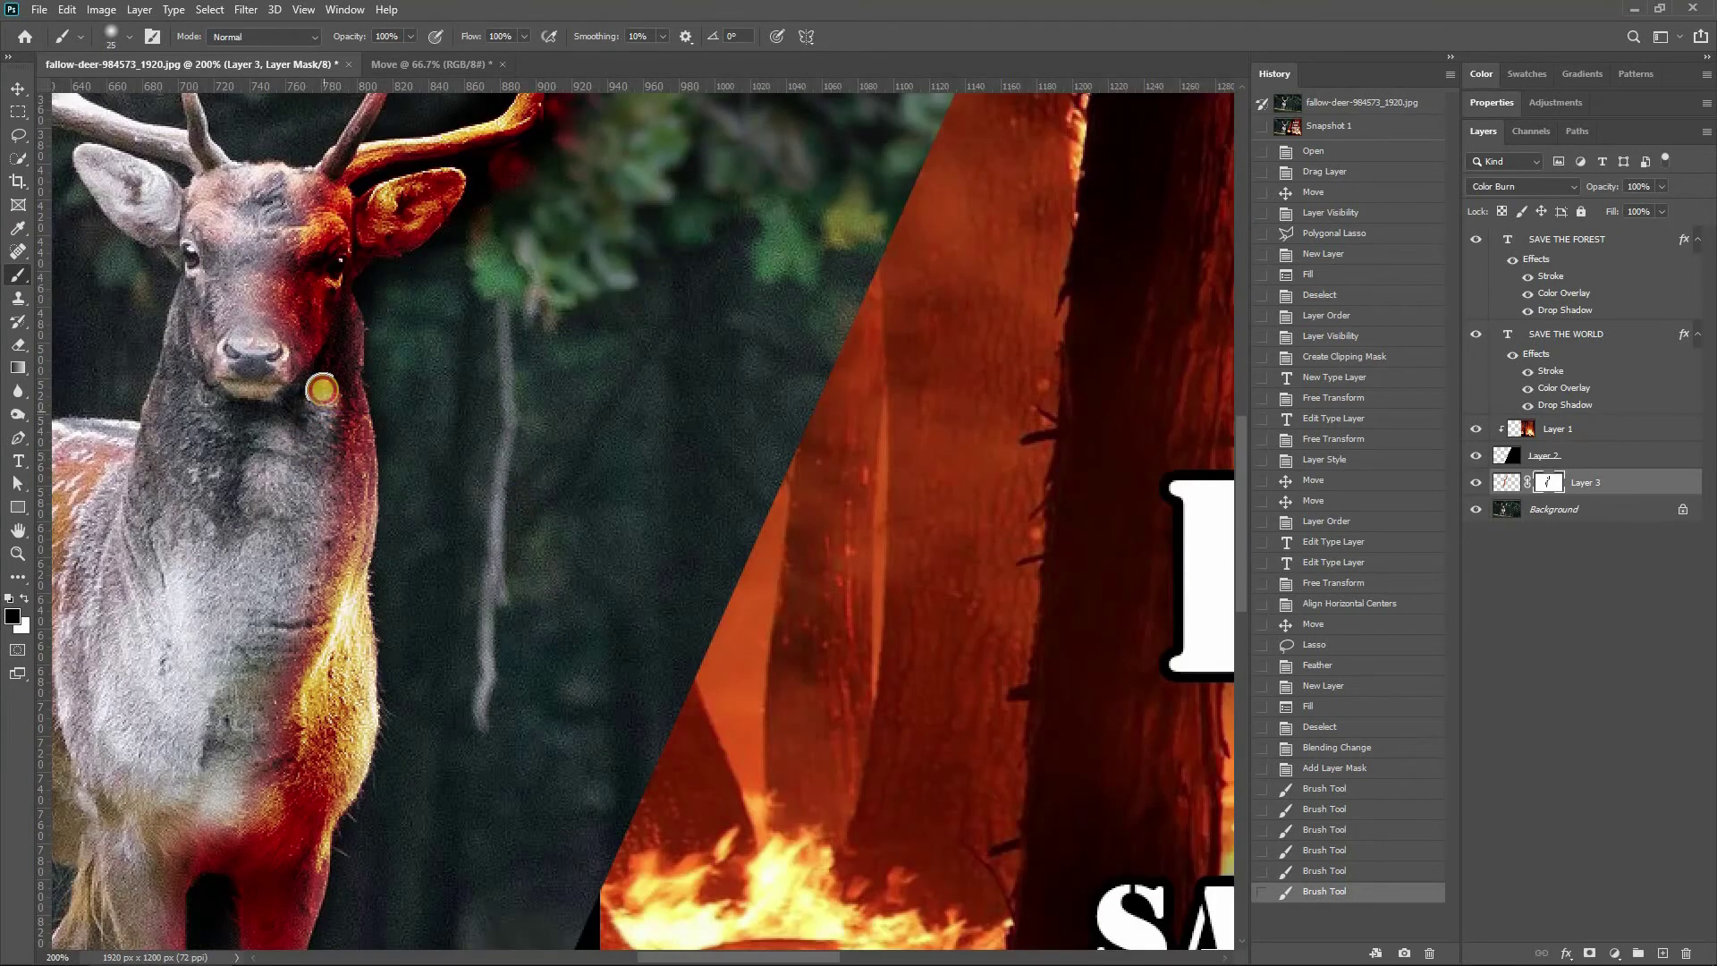
pyautogui.press('[')
pyautogui.press('[')
pyautogui.click(294, 442)
pyautogui.moveTo(308, 488)
pyautogui.mouseDown()
pyautogui.moveTo(326, 395)
pyautogui.moveTo(280, 629)
pyautogui.mouseUp()
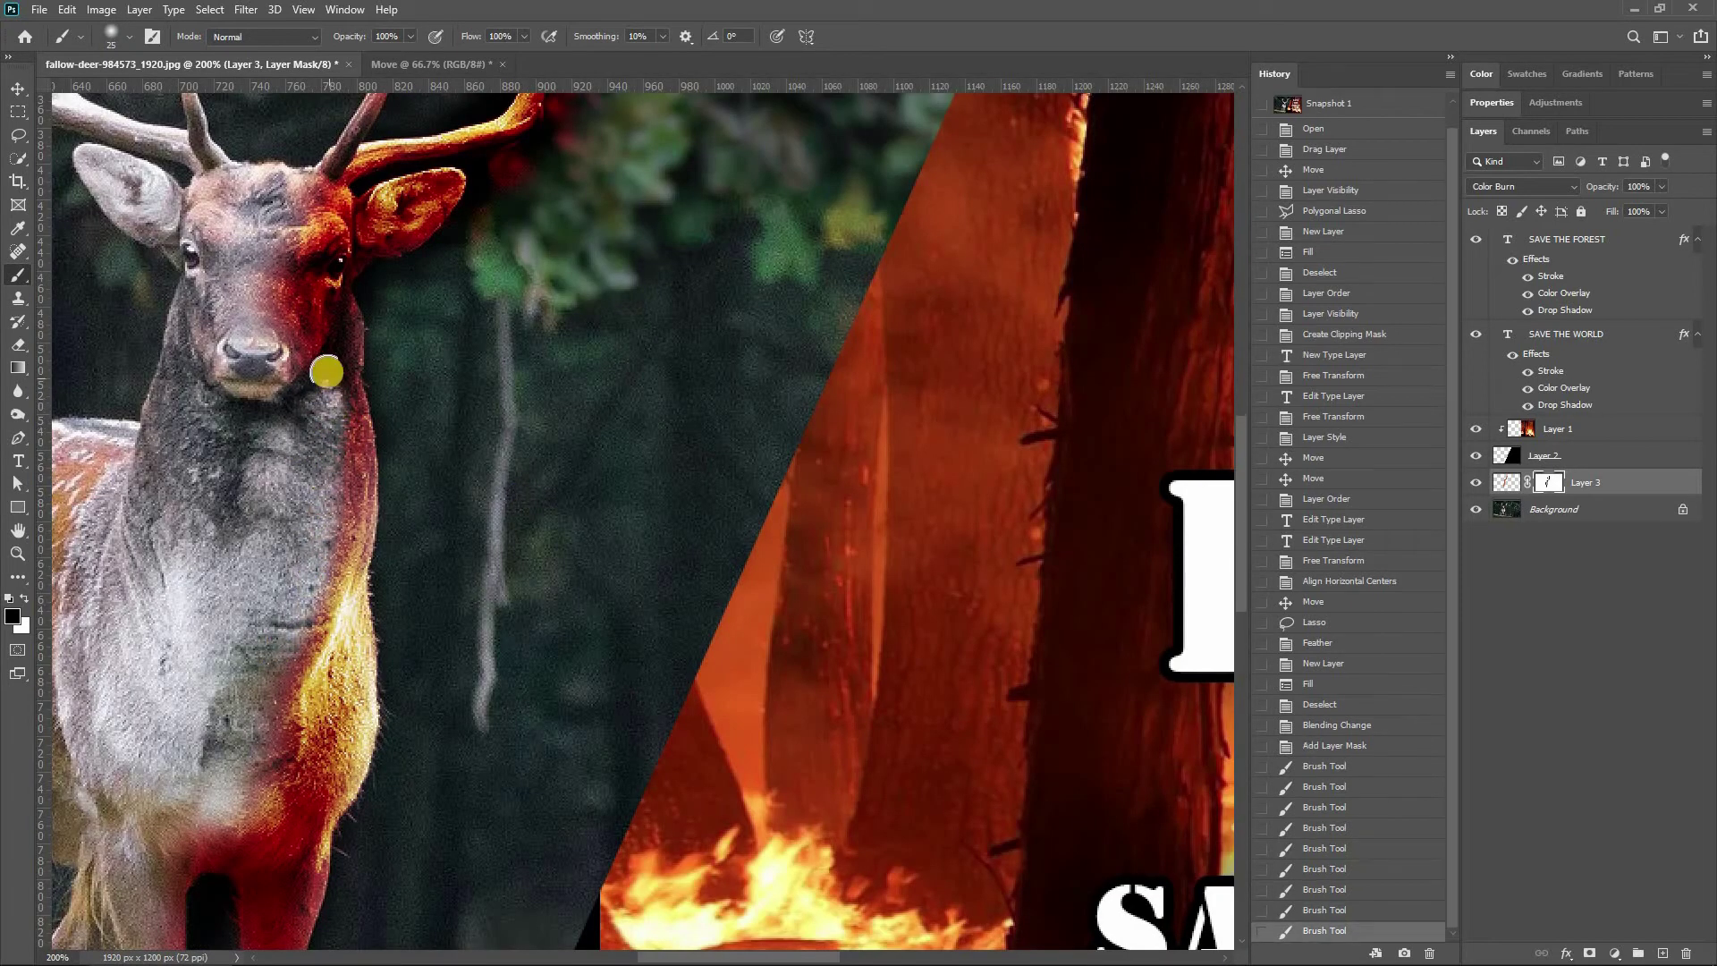
pyautogui.moveTo(319, 386); pyautogui.dragTo(307, 388)
pyautogui.moveTo(299, 292)
pyautogui.mouseDown()
pyautogui.moveTo(308, 210)
pyautogui.moveTo(342, 406)
pyautogui.mouseUp()
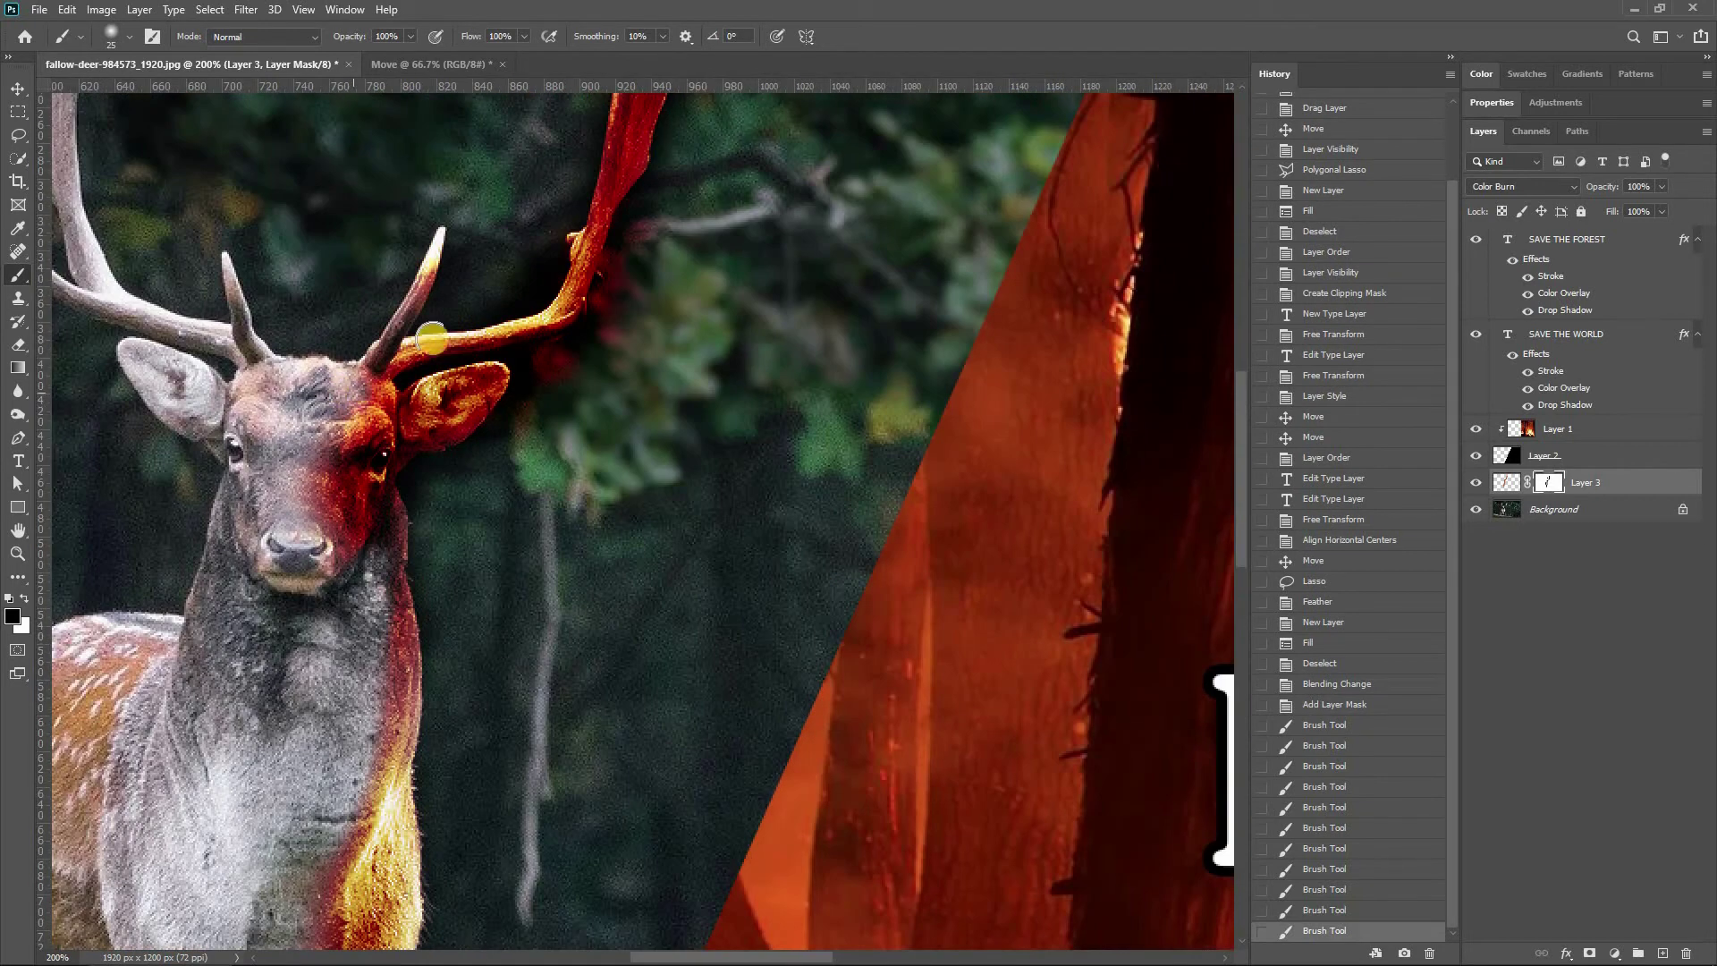
# Step: Mask out the dark spill along the inner edge of the fire-facing antler, reducing the brush to 15 pixels
pyautogui.moveTo(432, 338)
pyautogui.mouseDown()
pyautogui.moveTo(436, 322)
pyautogui.moveTo(527, 313)
pyautogui.moveTo(583, 245)
pyautogui.mouseUp()
pyautogui.press('[')
pyautogui.scroll(3, 584, 269)
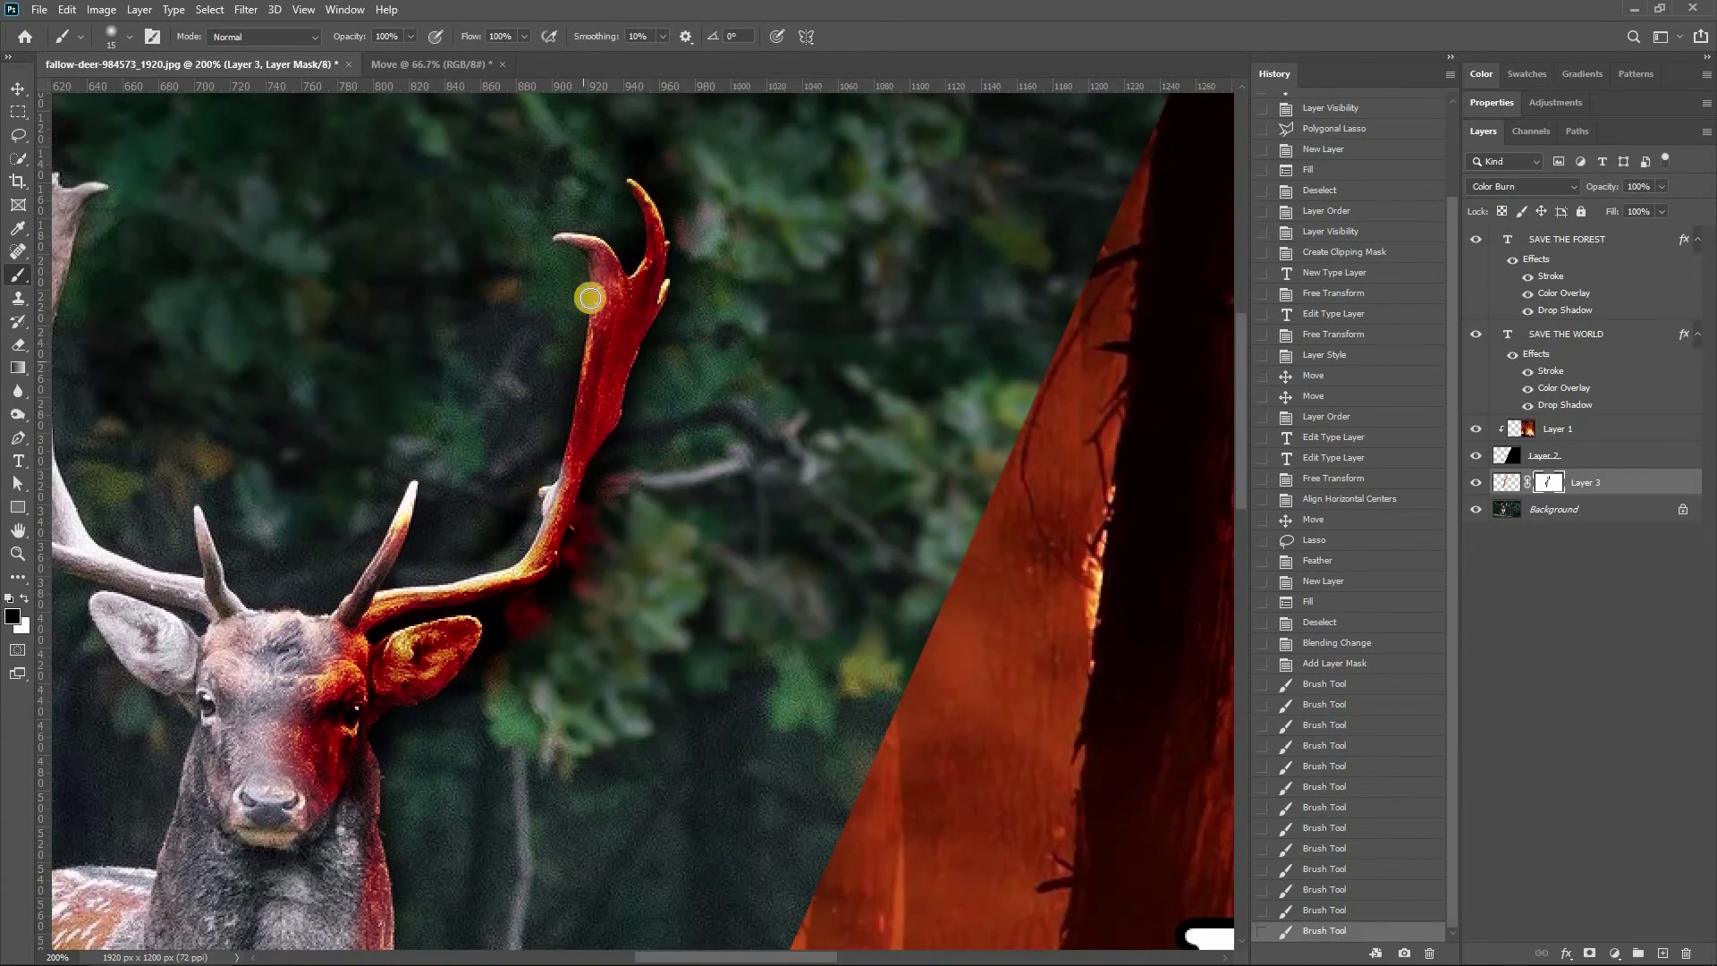
pyautogui.keyDown('shift'); pyautogui.click(586, 377); pyautogui.keyUp('shift')
pyautogui.moveTo(585, 376)
pyautogui.mouseDown()
pyautogui.moveTo(575, 335)
pyautogui.moveTo(549, 460)
pyautogui.moveTo(586, 284)
pyautogui.moveTo(637, 211)
pyautogui.moveTo(610, 435)
pyautogui.moveTo(600, 317)
pyautogui.moveTo(543, 494)
pyautogui.mouseUp()
# Step: Enlarge the brush and mask the colour effect between the deer's lower chest and front legs
pyautogui.press(']')
pyautogui.press(']')
pyautogui.press(']')
pyautogui.hotkey('ctrl', '-')
pyautogui.hotkey('ctrl', '-')
pyautogui.press(']')
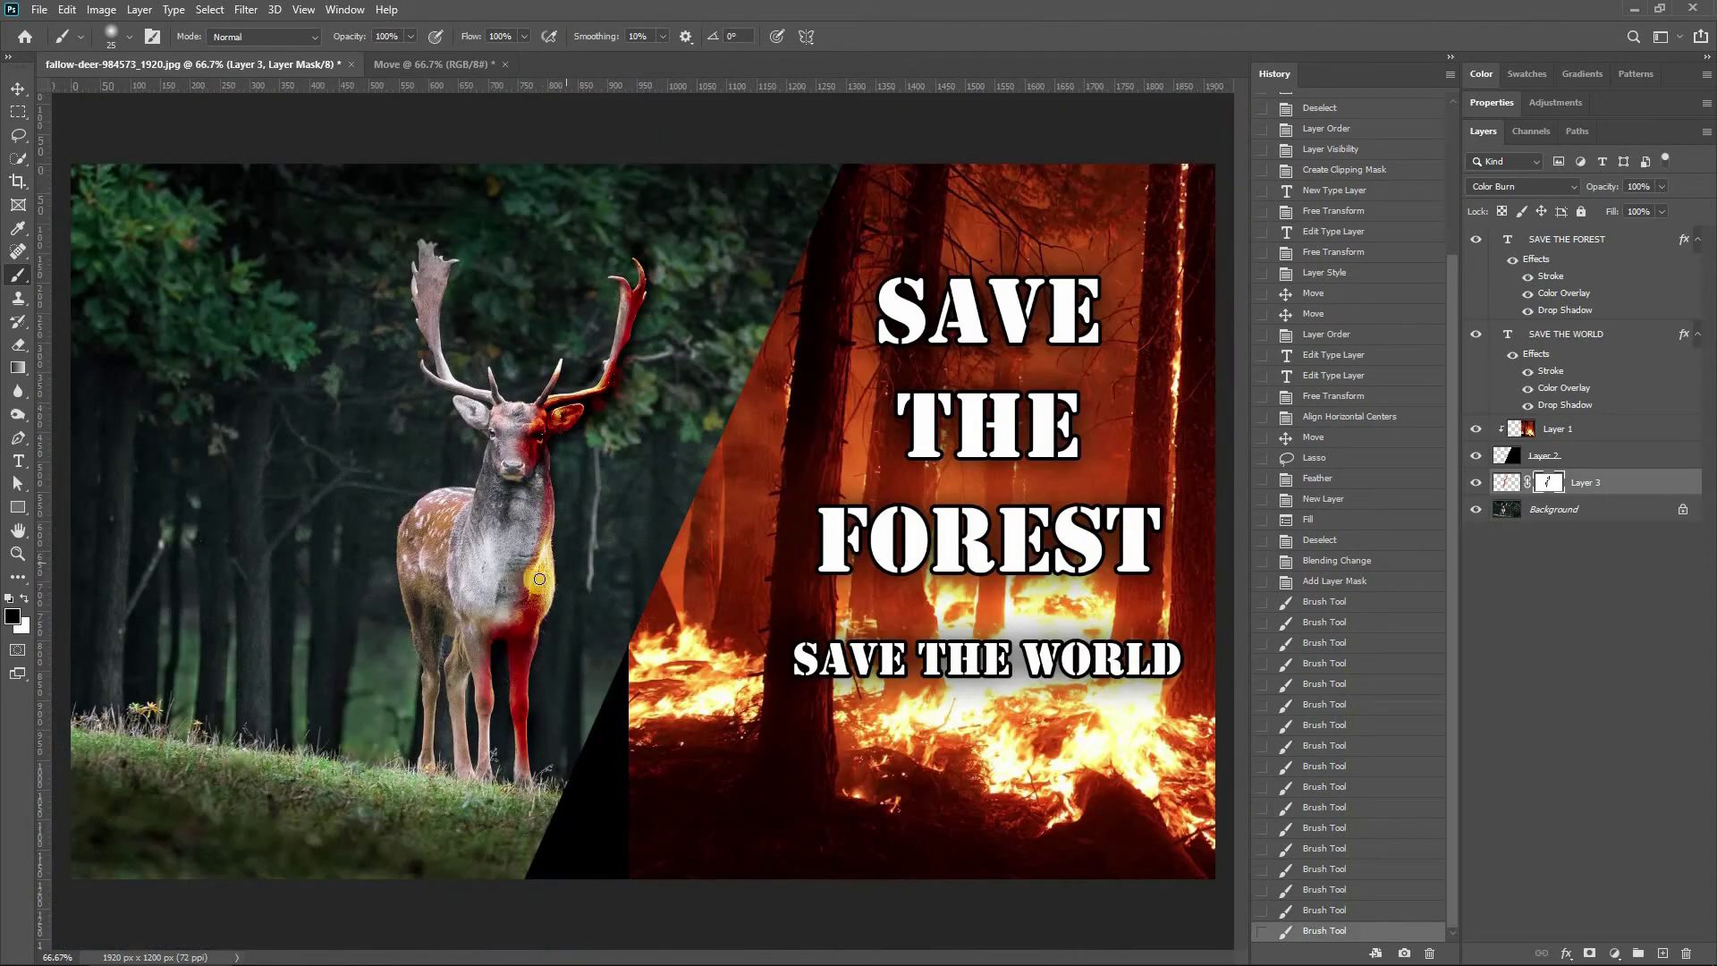
pyautogui.moveTo(503, 670)
pyautogui.mouseDown()
pyautogui.moveTo(512, 771)
pyautogui.moveTo(501, 625)
pyautogui.moveTo(488, 630)
pyautogui.mouseUp()
# Step: Soften the inner edge of the firelight across the deer's chest on the mask with a 150-pixel brush
pyautogui.press(']')
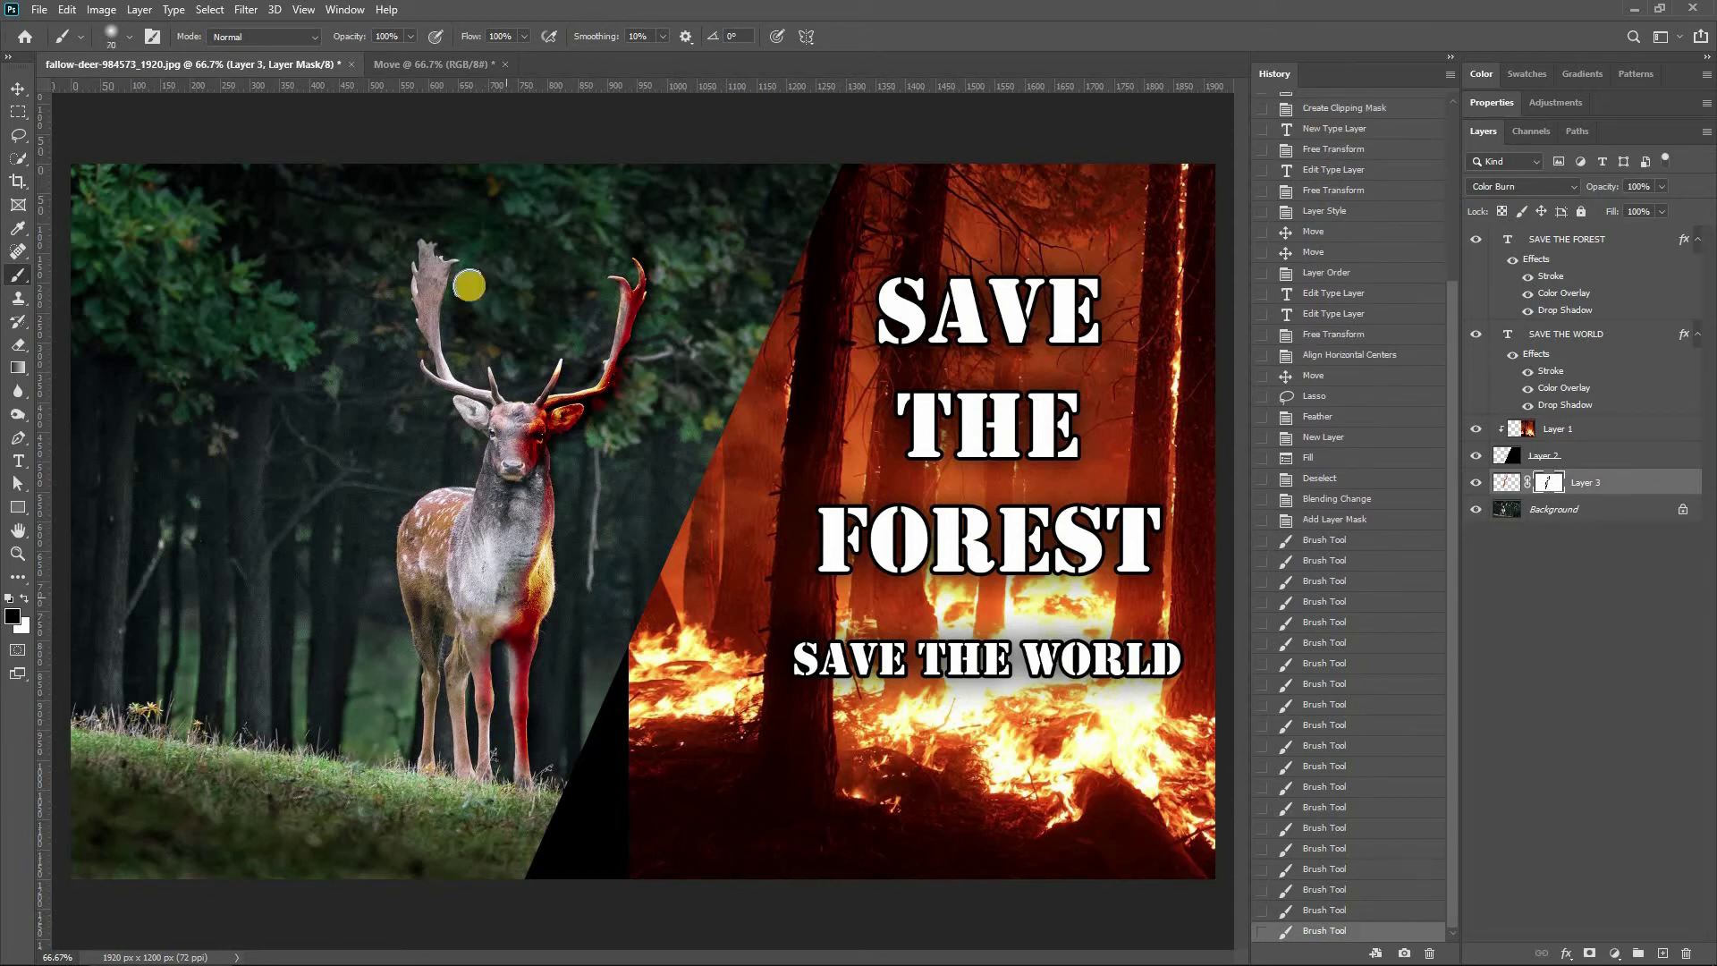
pyautogui.press(']')
pyautogui.press(']')
pyautogui.press(']')
pyautogui.press(']')
pyautogui.press(']')
pyautogui.press(']')
pyautogui.press(']')
pyautogui.press(']')
pyautogui.moveTo(475, 611); pyautogui.dragTo(500, 538)
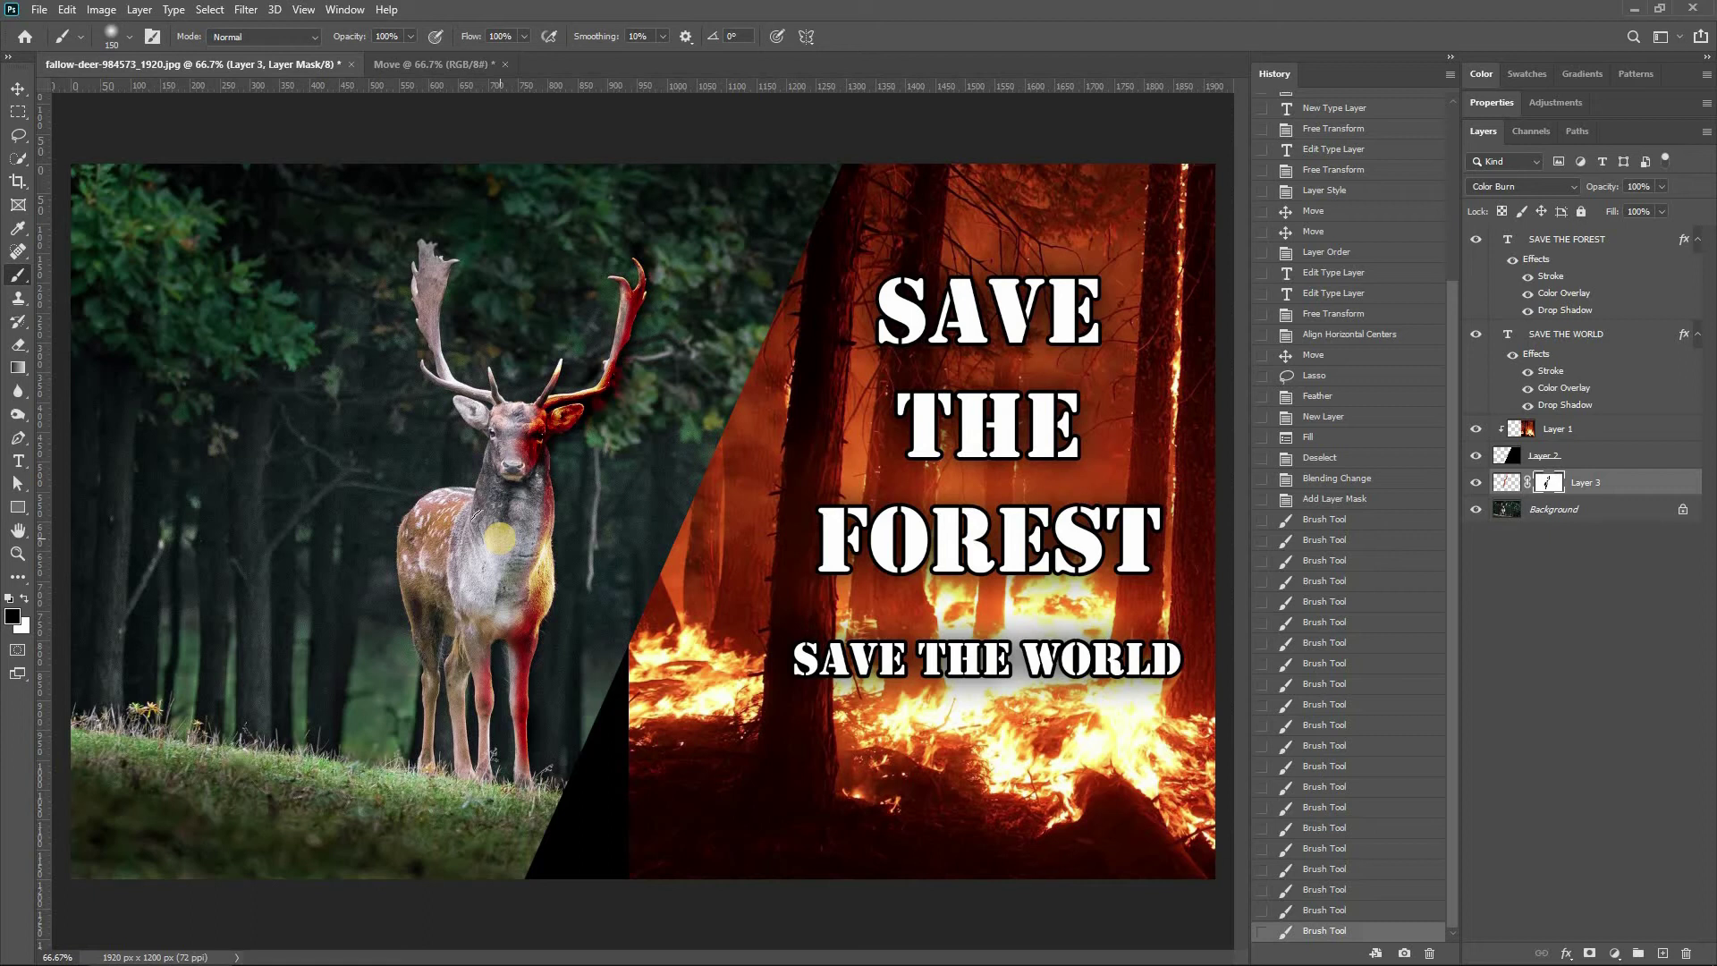
# Step: Mask out the remaining dark fringe outside the fire-facing antler and beside the front hoof with a 50-pixel brush
pyautogui.press('[')
pyautogui.press('[')
pyautogui.press('[')
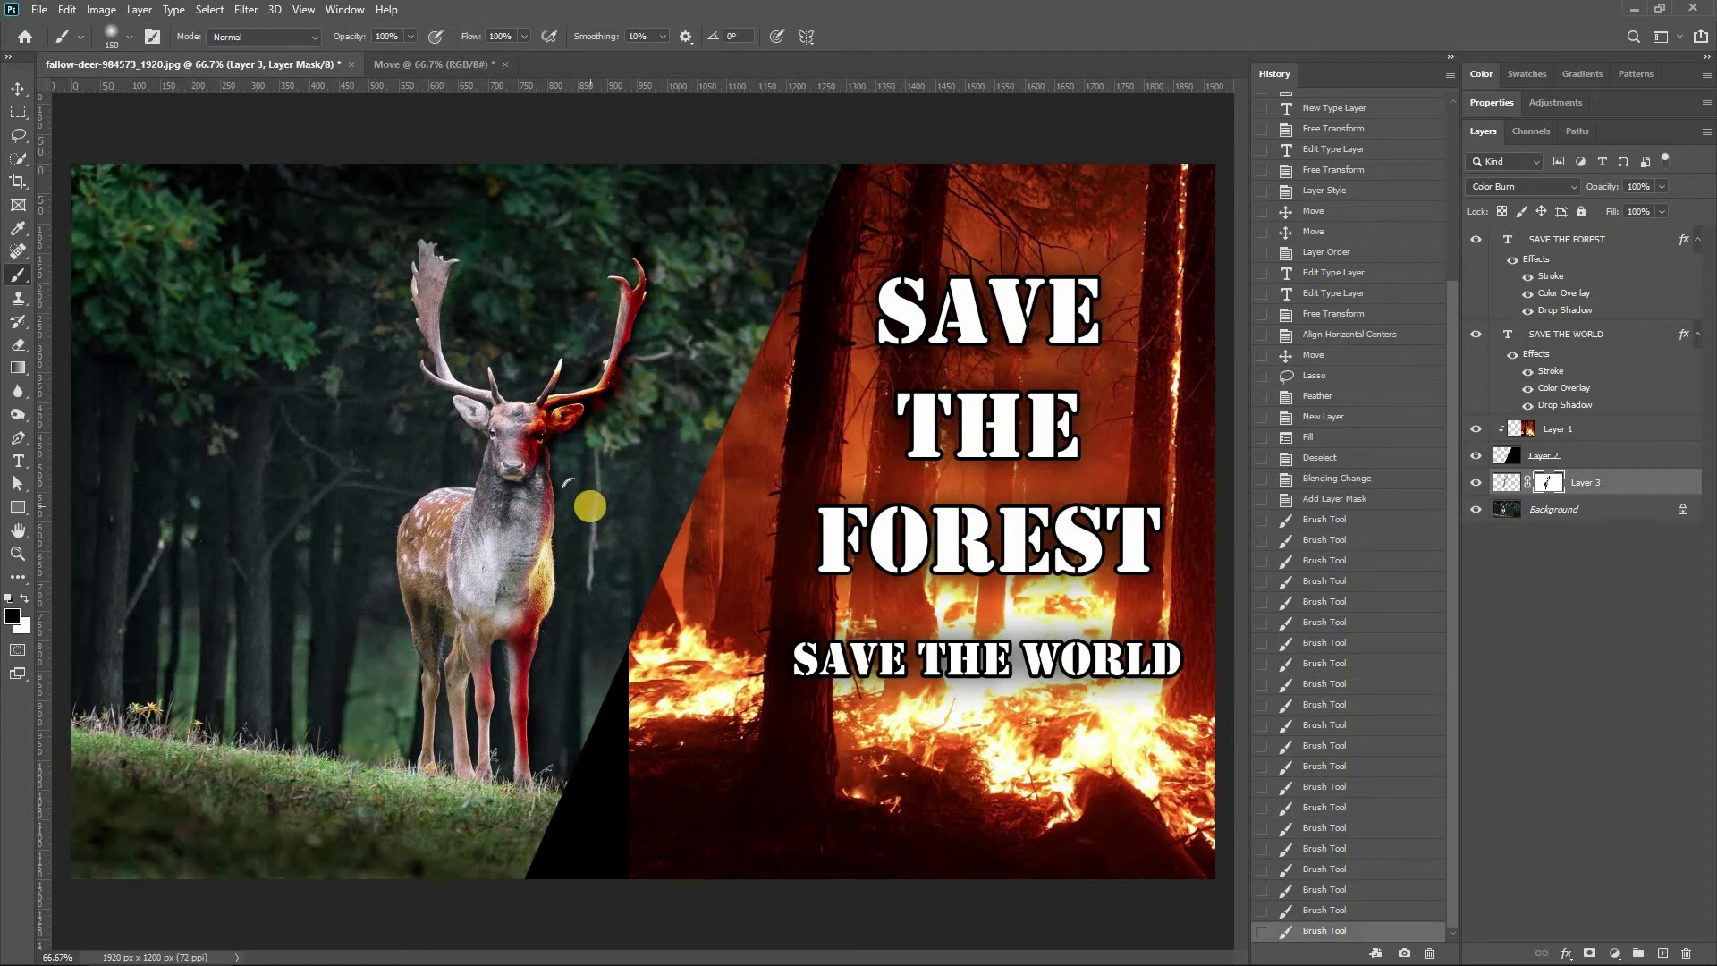
pyautogui.press('[')
pyautogui.press('[')
pyautogui.press('[')
pyautogui.press('[')
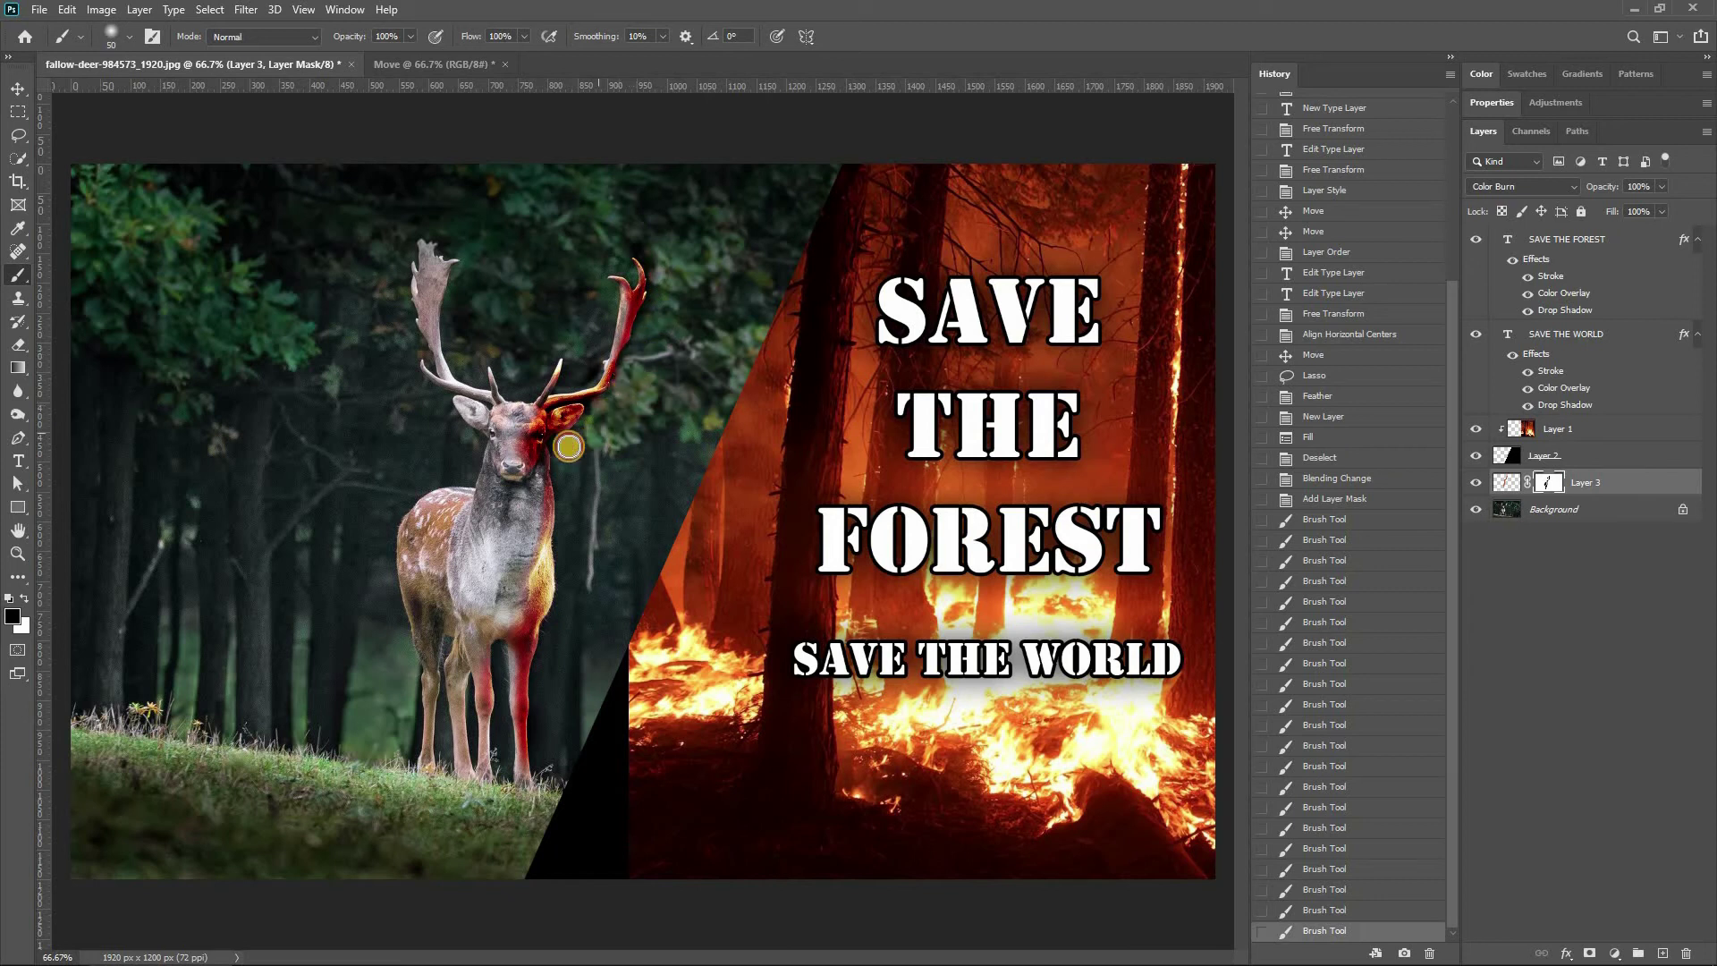
pyautogui.moveTo(652, 337); pyautogui.dragTo(671, 260)
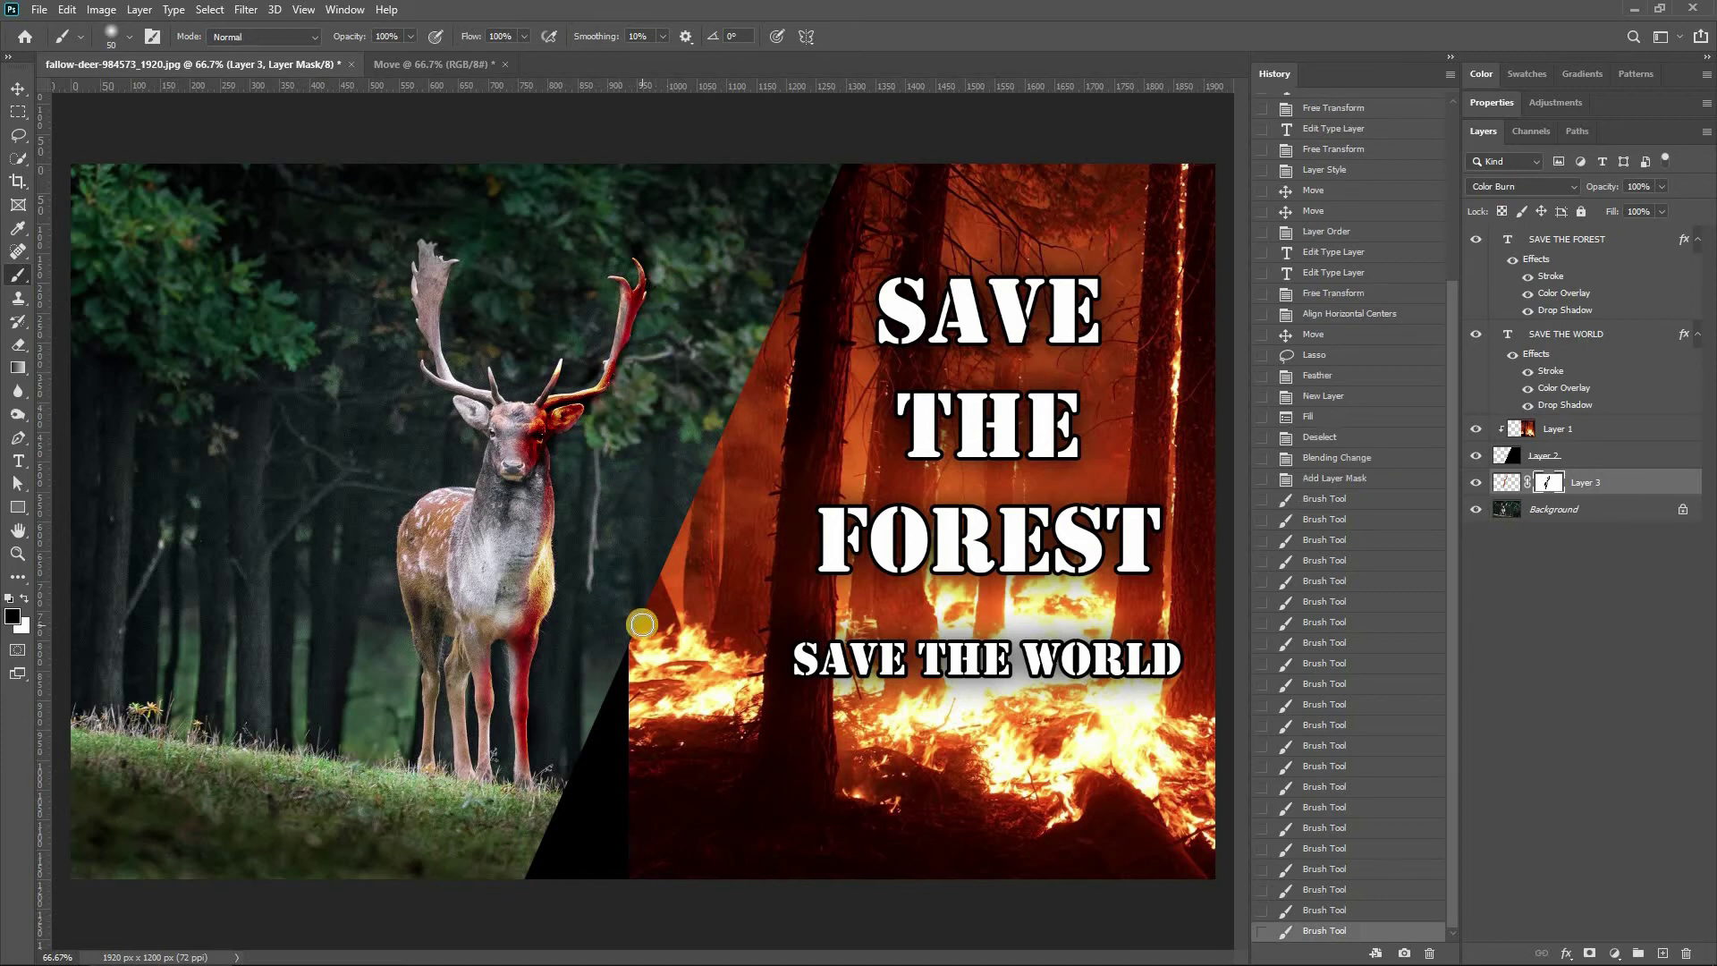
pyautogui.moveTo(540, 729); pyautogui.dragTo(536, 779)
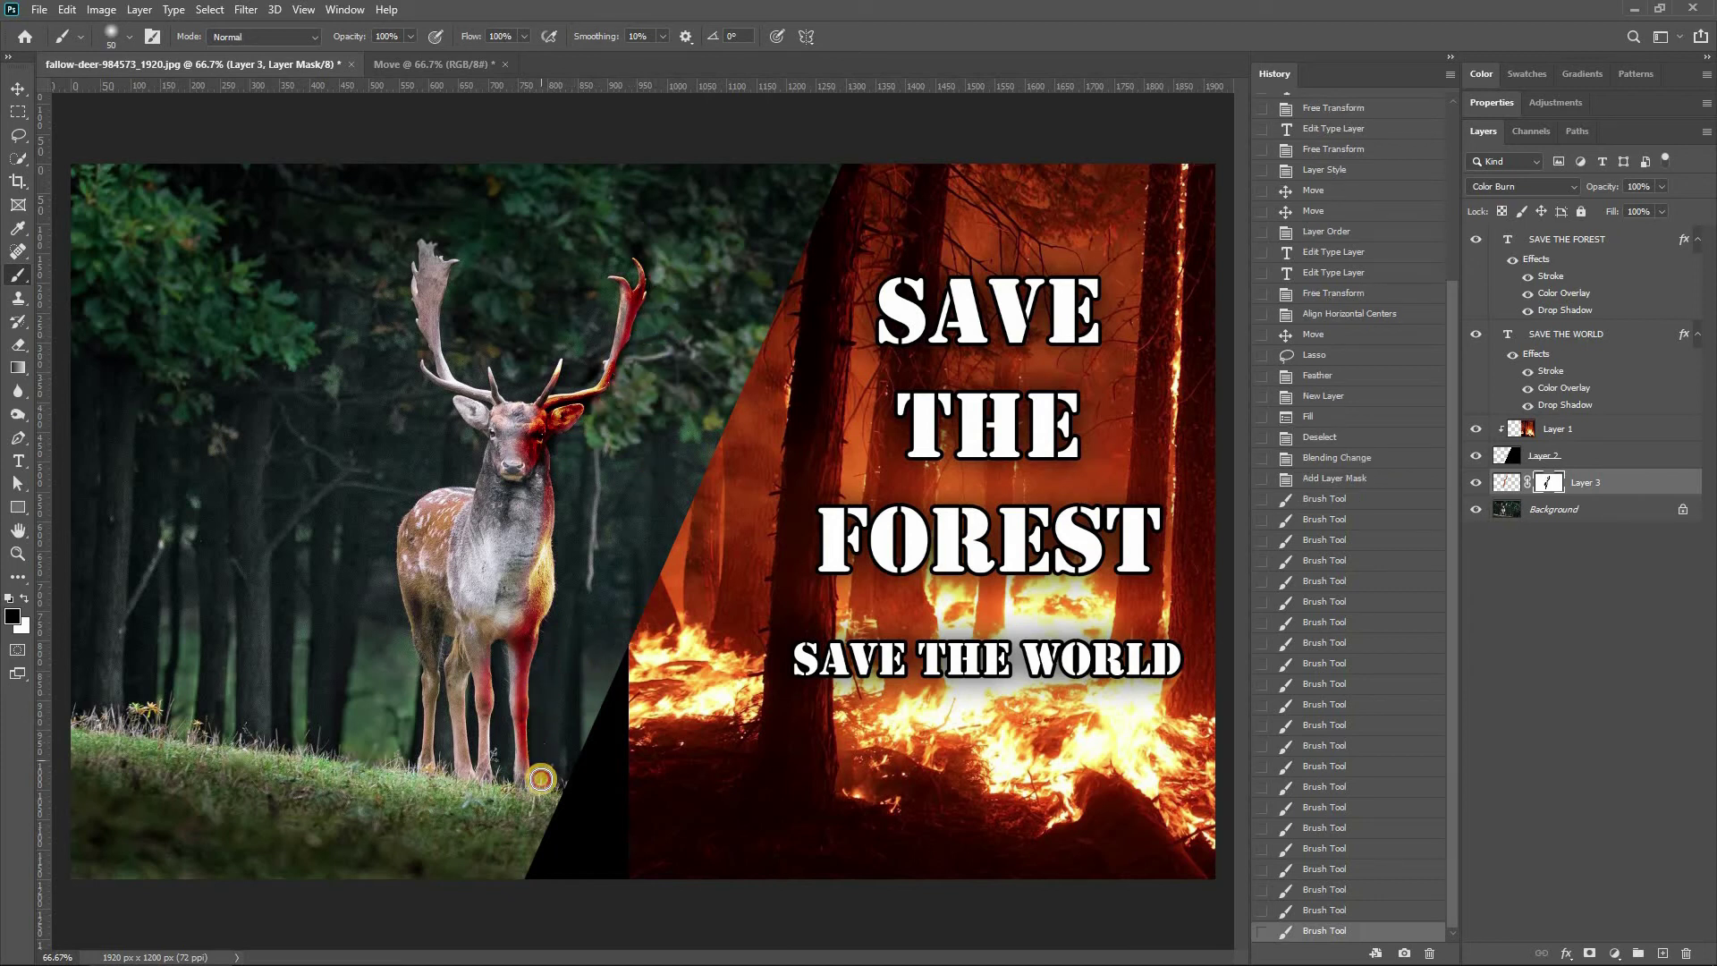
# Step: Merge the masked firelight layer down into the Background
pyautogui.keyDown('alt'); pyautogui.click(658, 666); pyautogui.keyUp('alt')
pyautogui.hotkey('ctrl', 'e')
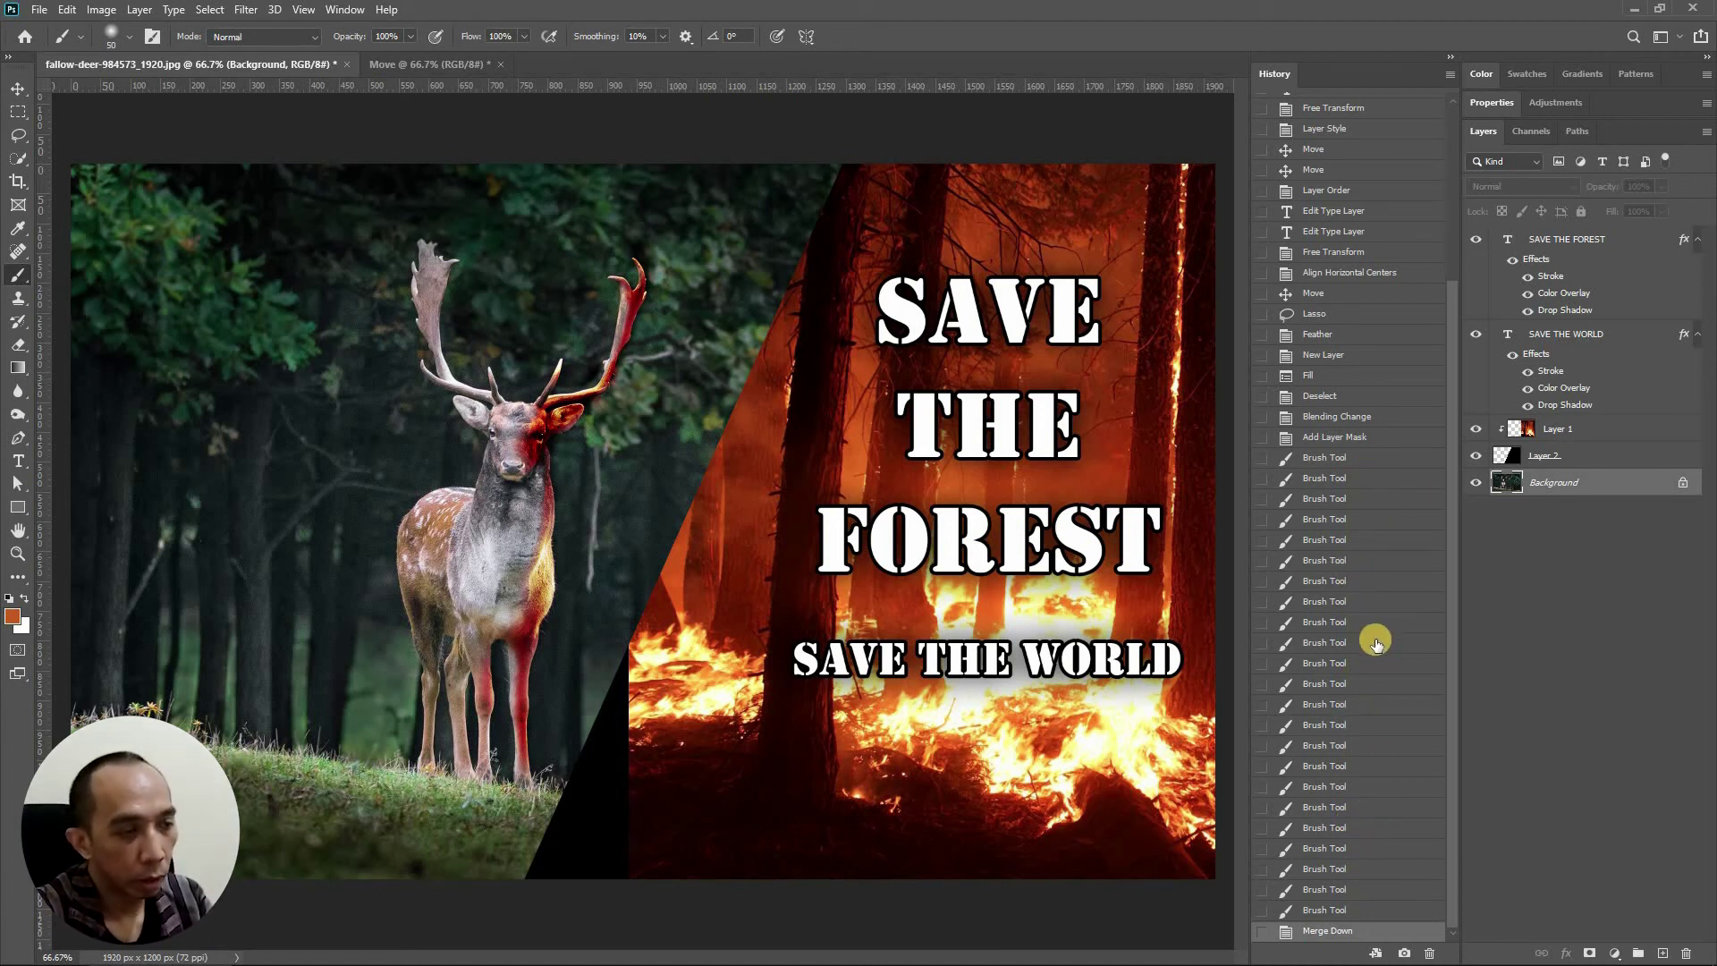
# Step: Restore Snapshot 1 for comparison and return the poster to the Merge Down history state
pyautogui.scroll(5, 1377, 637)
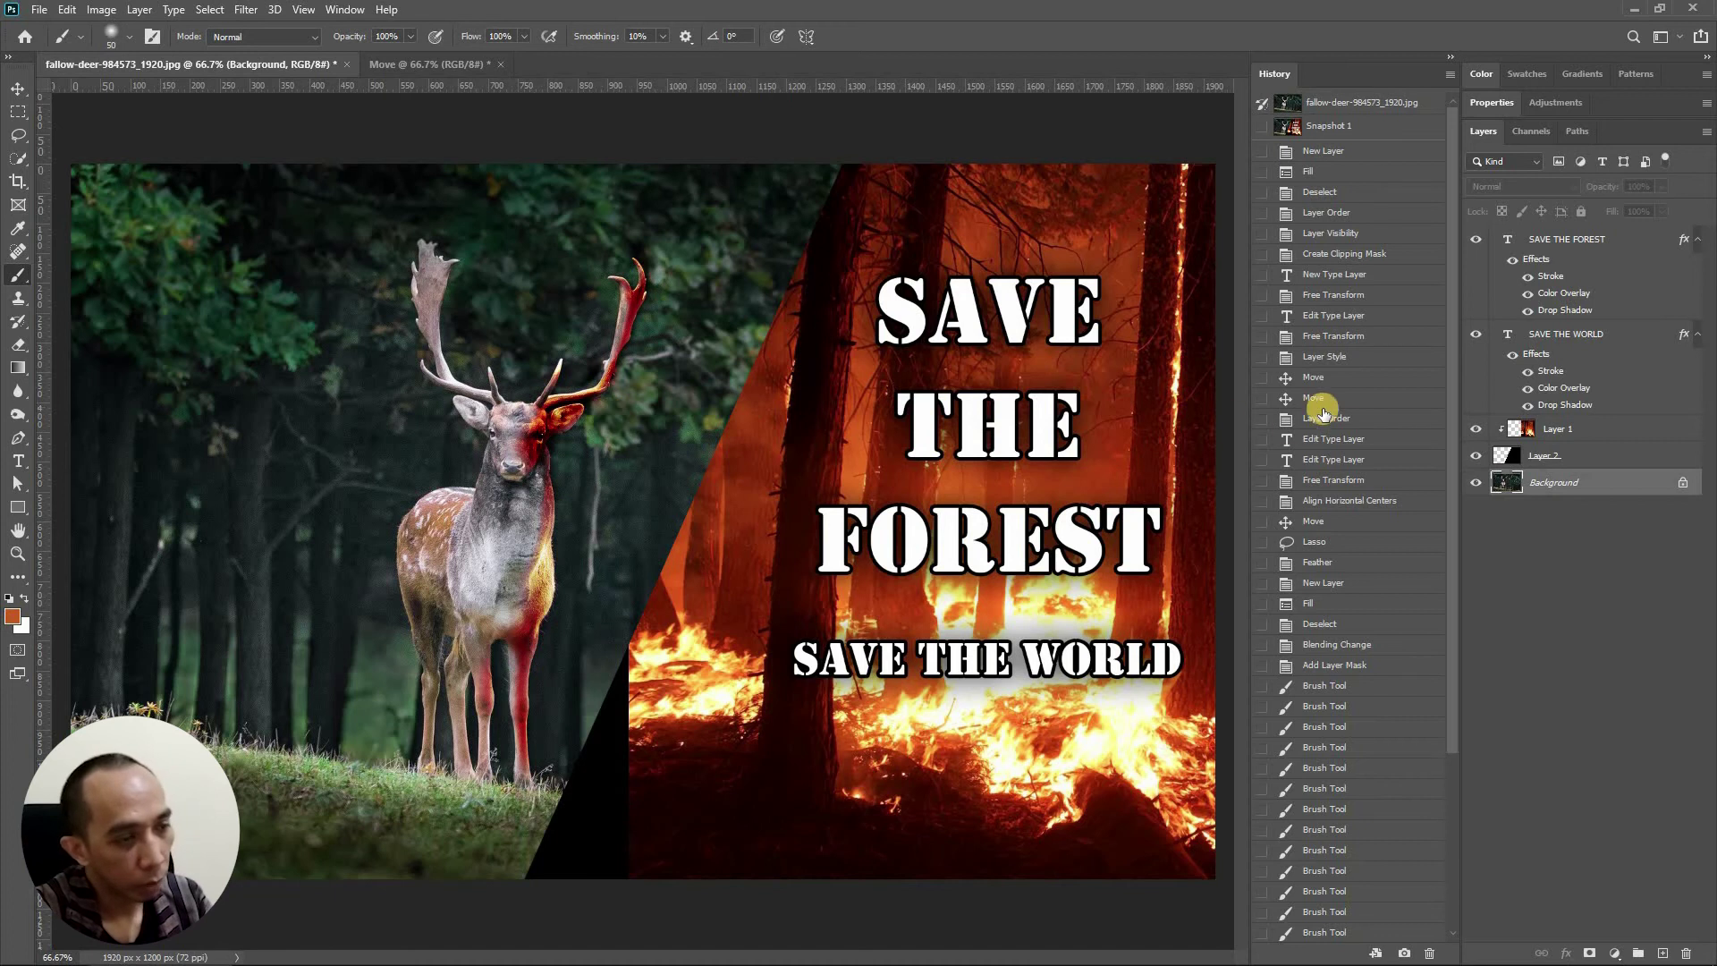
pyautogui.click(1344, 127)
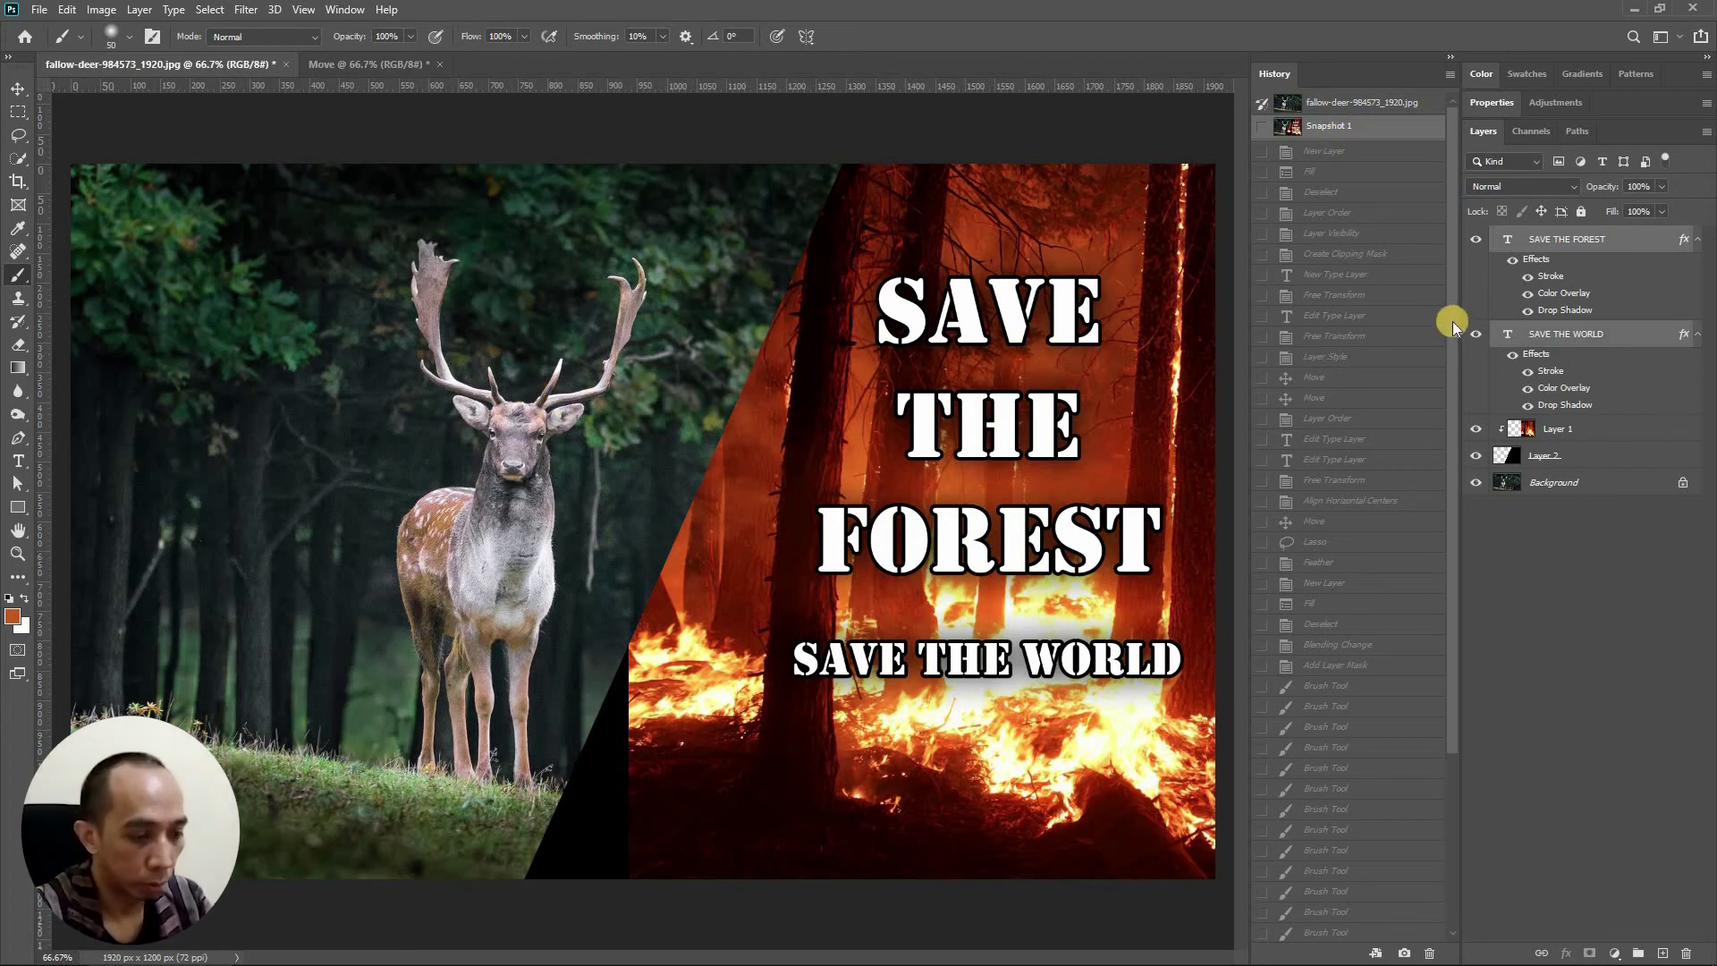
pyautogui.moveTo(1453, 320); pyautogui.dragTo(1460, 613)
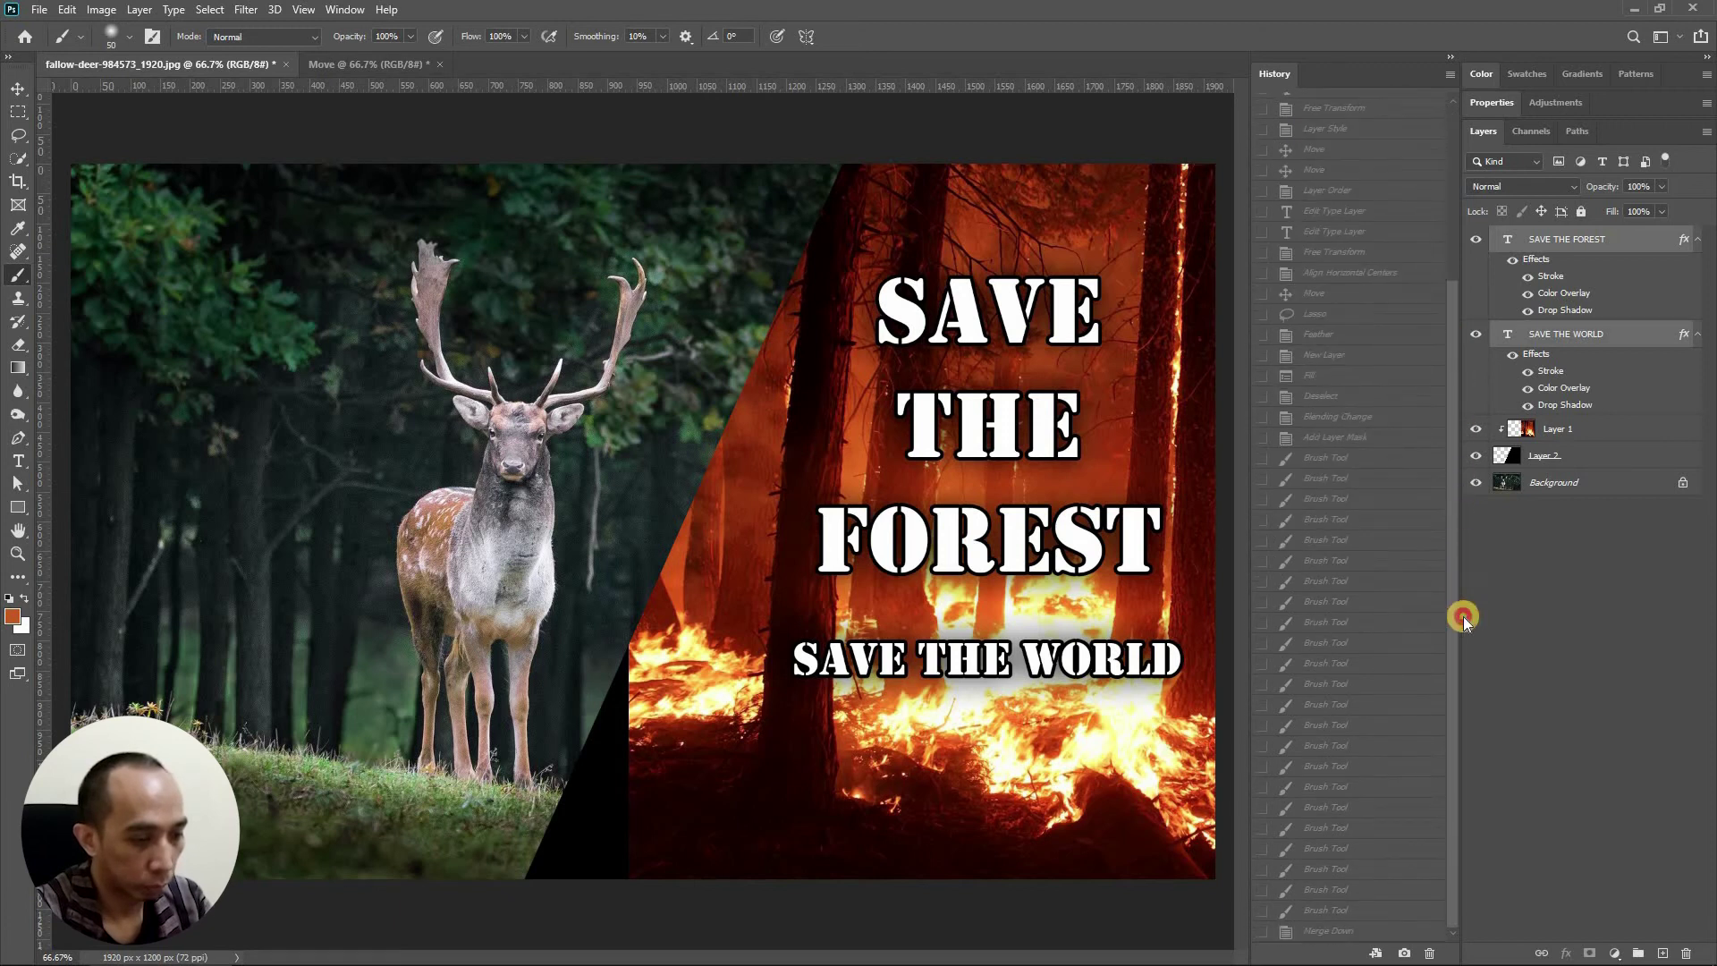
pyautogui.click(1375, 930)
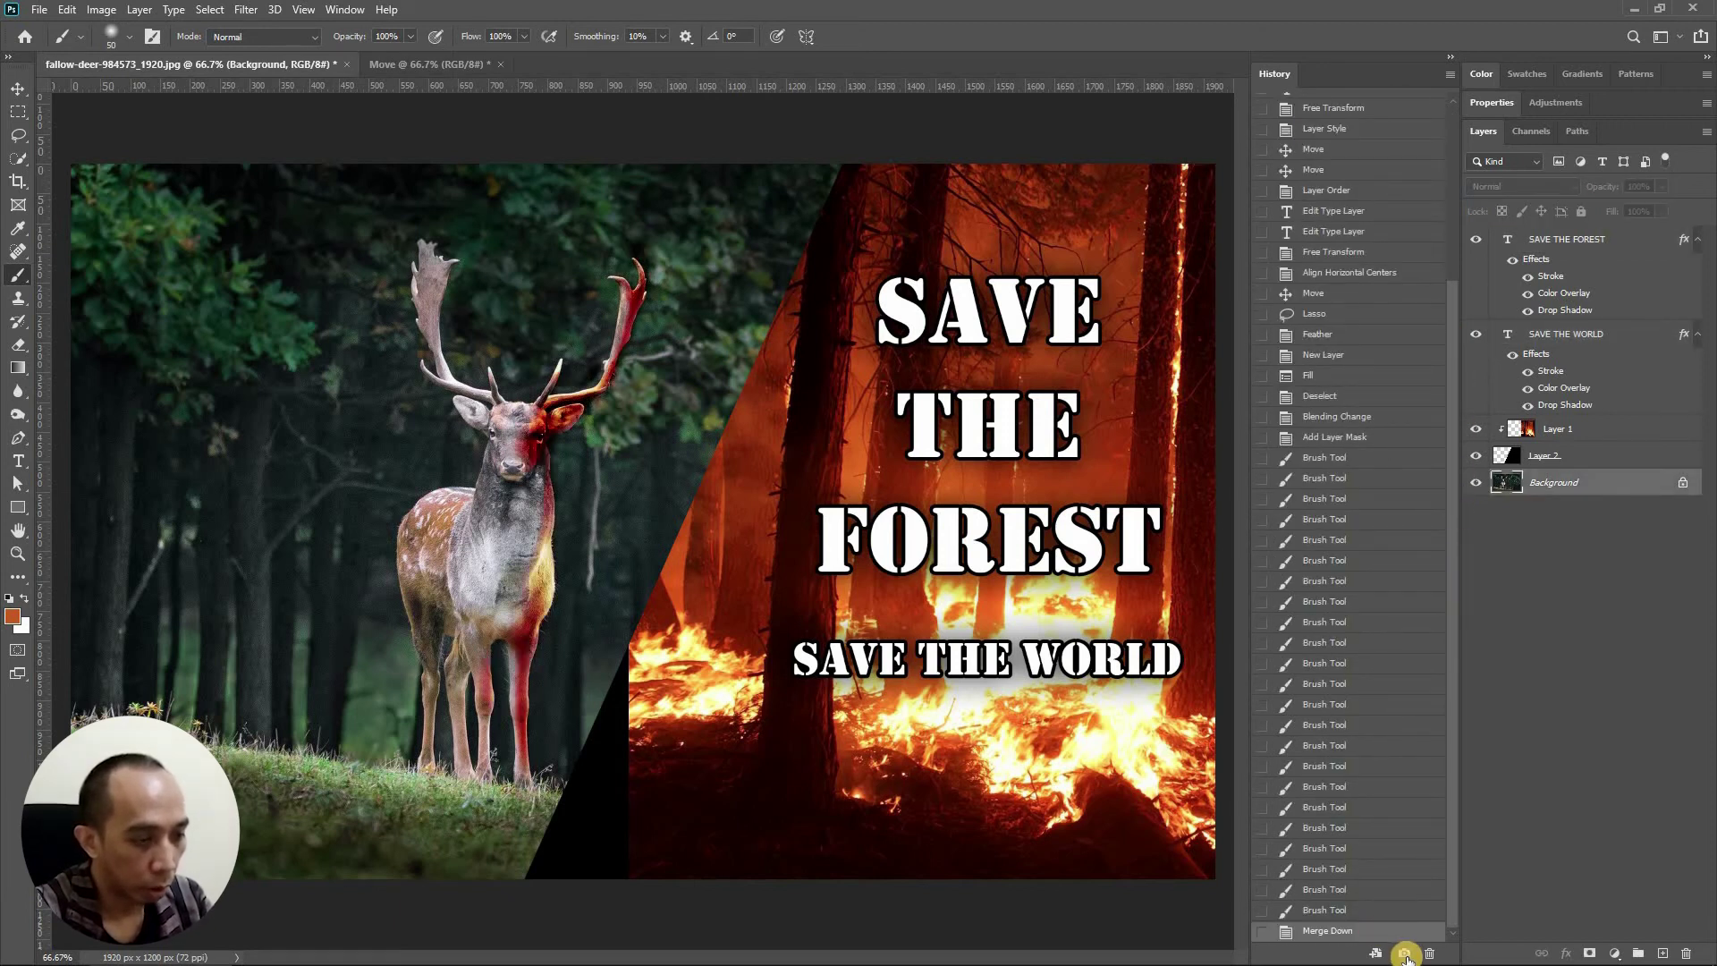
# Step: Save the merged firelight version as a second history snapshot
pyautogui.click(1405, 953)
pyautogui.moveTo(1454, 861); pyautogui.dragTo(1472, 617)
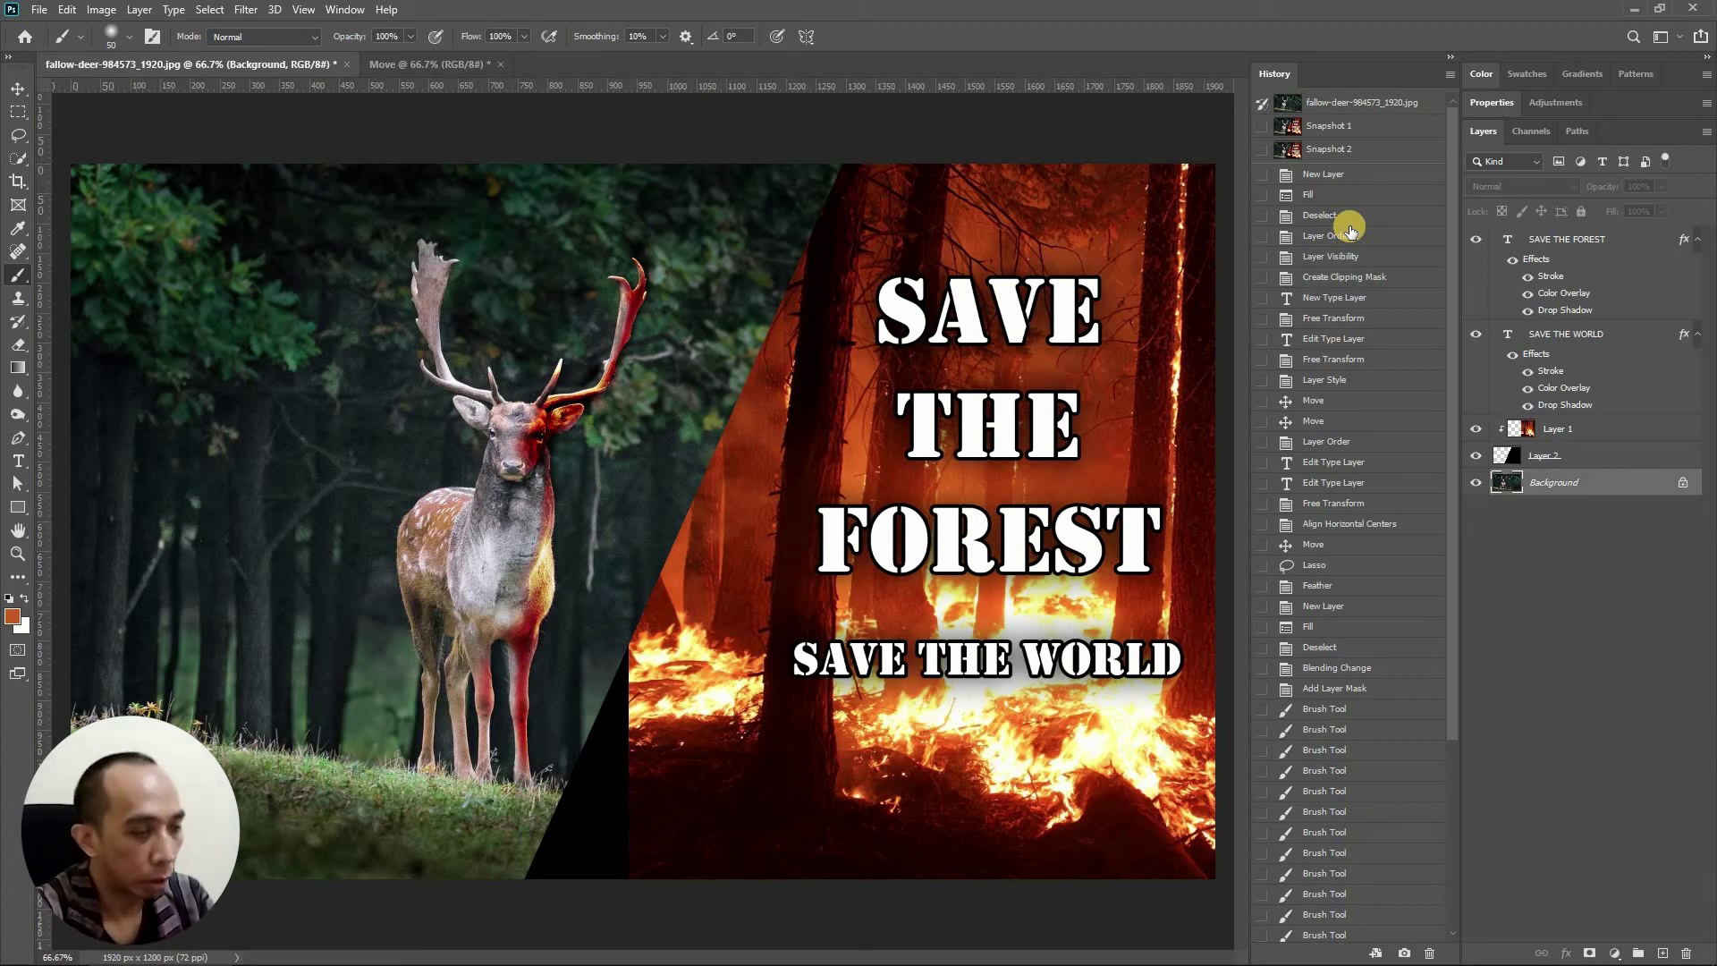
# Step: Try enabling automatic snapshots when saving, non-linear history and the new-snapshot dialog in History Options, and cancel the changes
pyautogui.click(1451, 75)
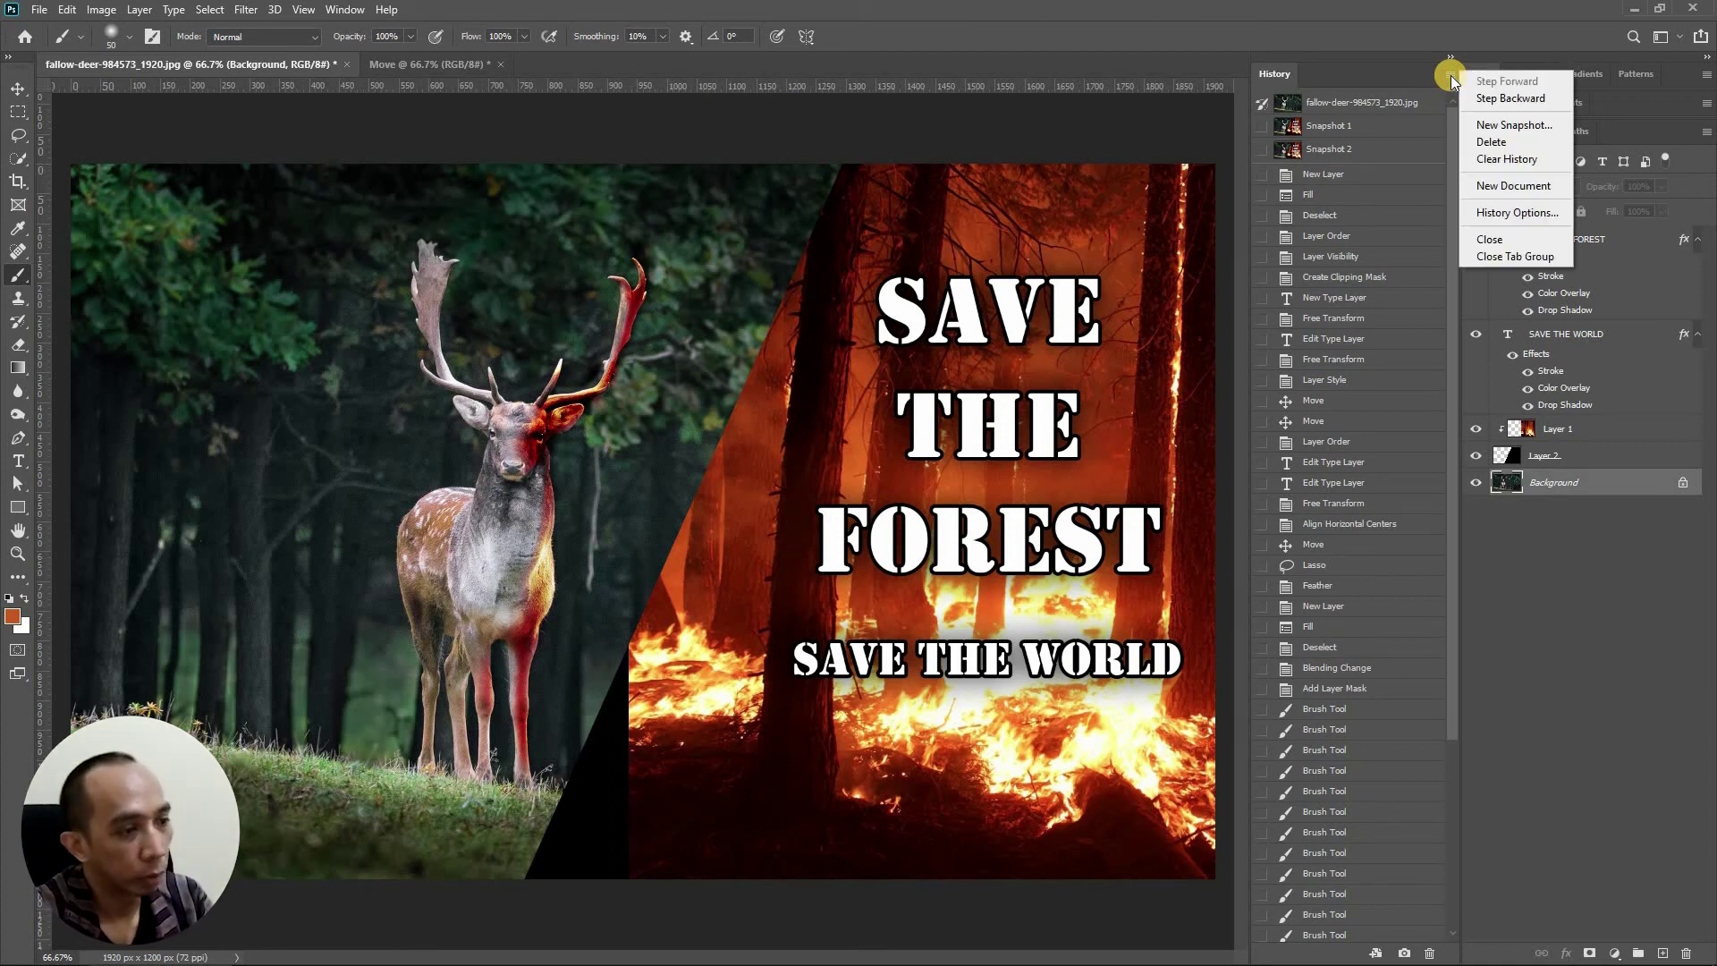
pyautogui.click(1494, 214)
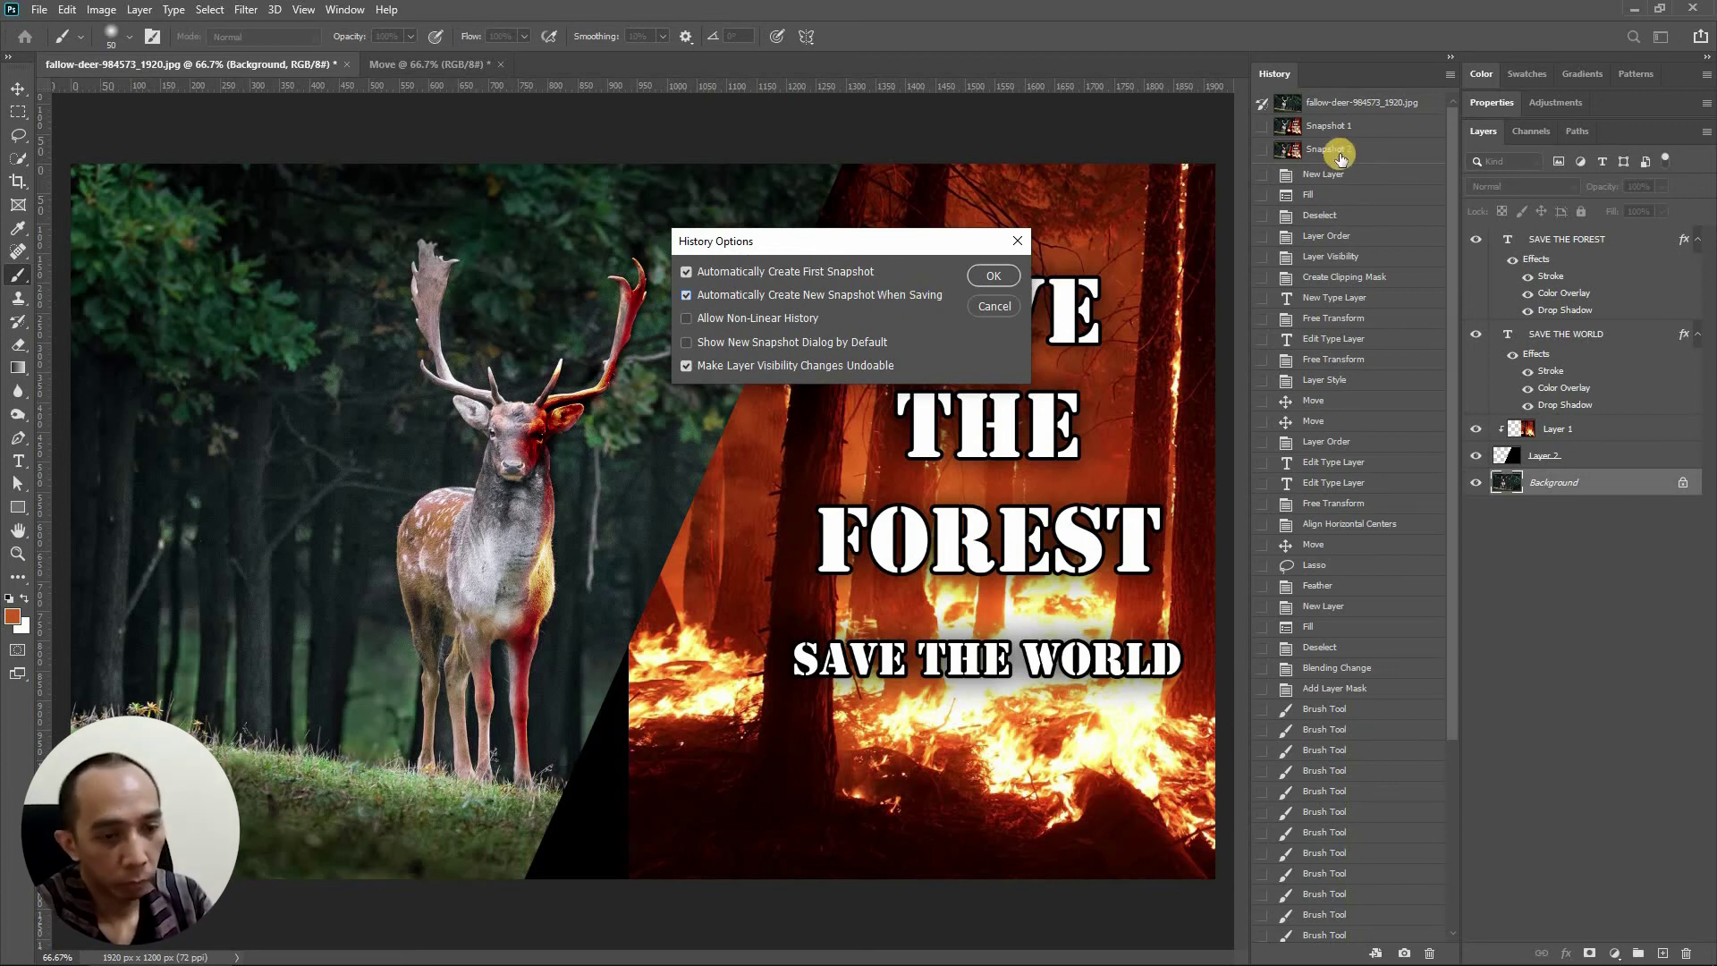
pyautogui.click(772, 321)
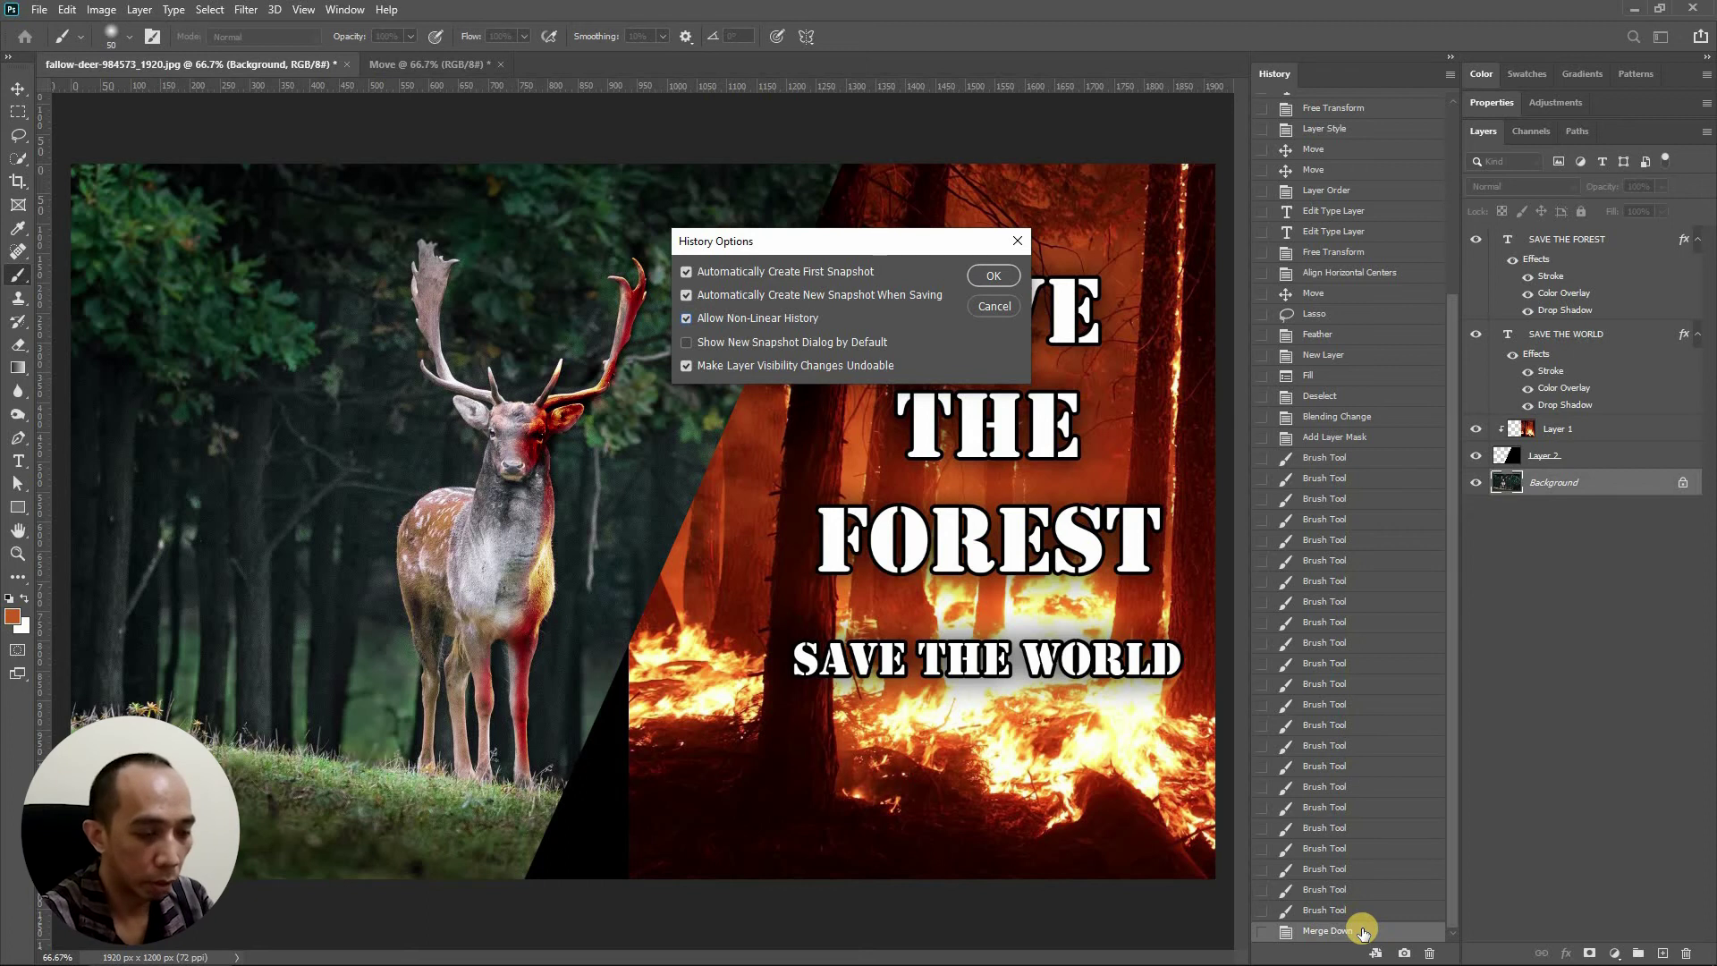
pyautogui.click(746, 347)
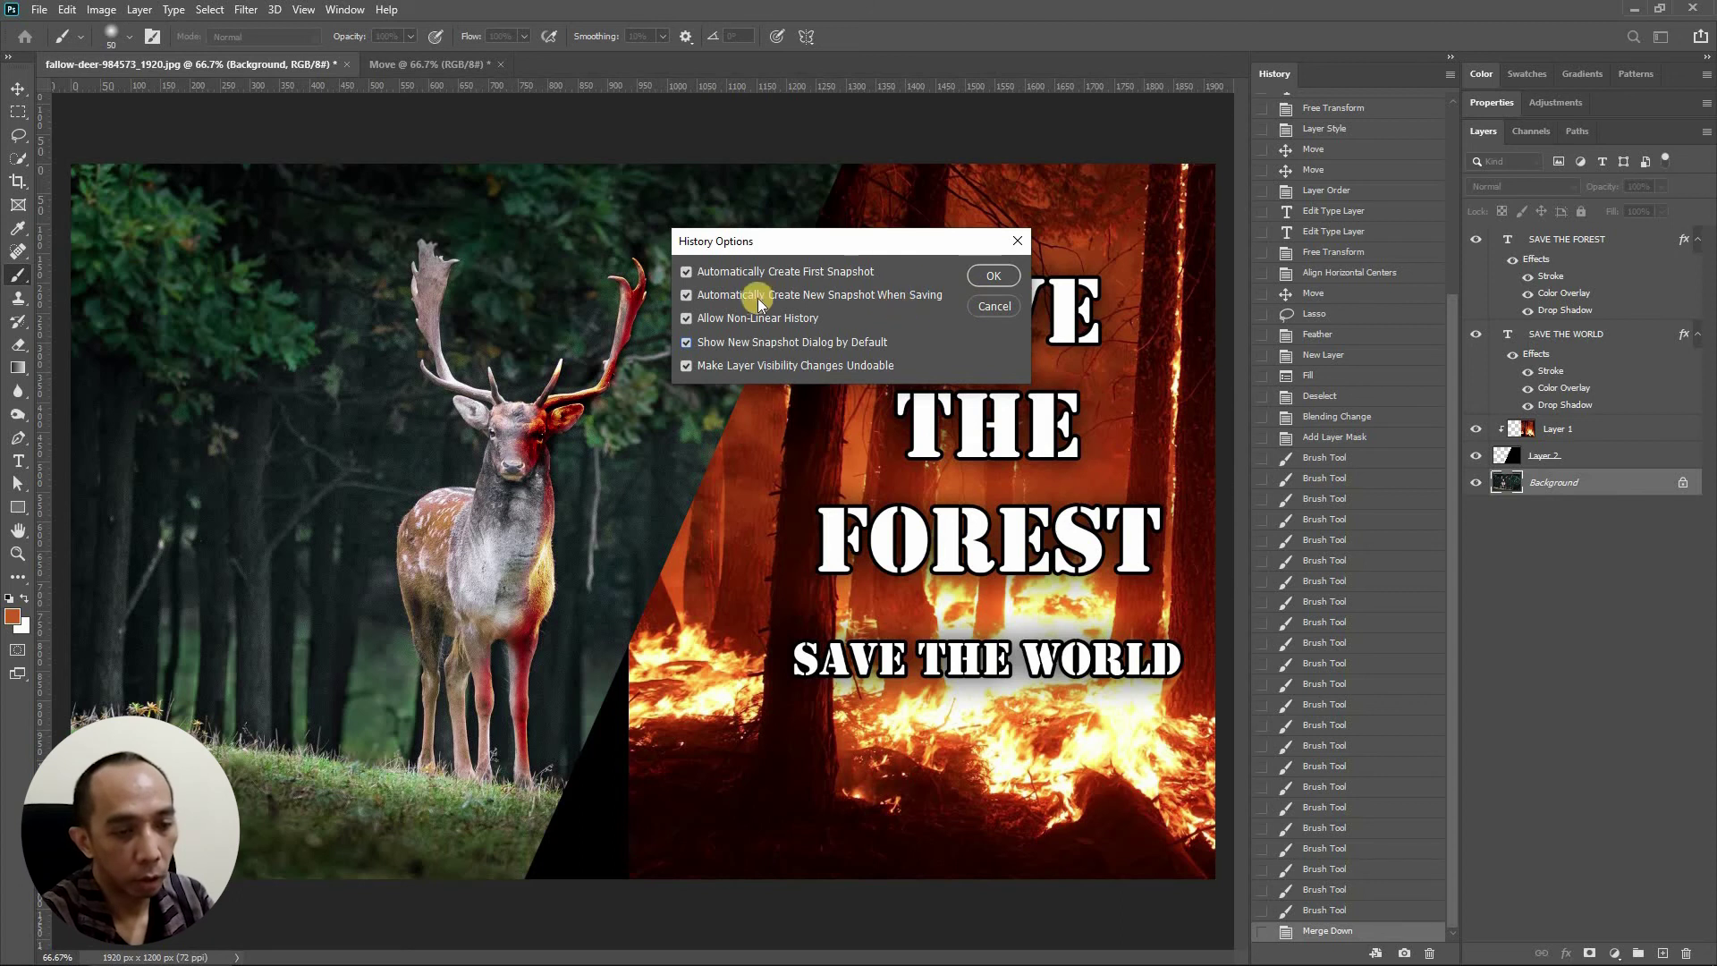
pyautogui.click(991, 306)
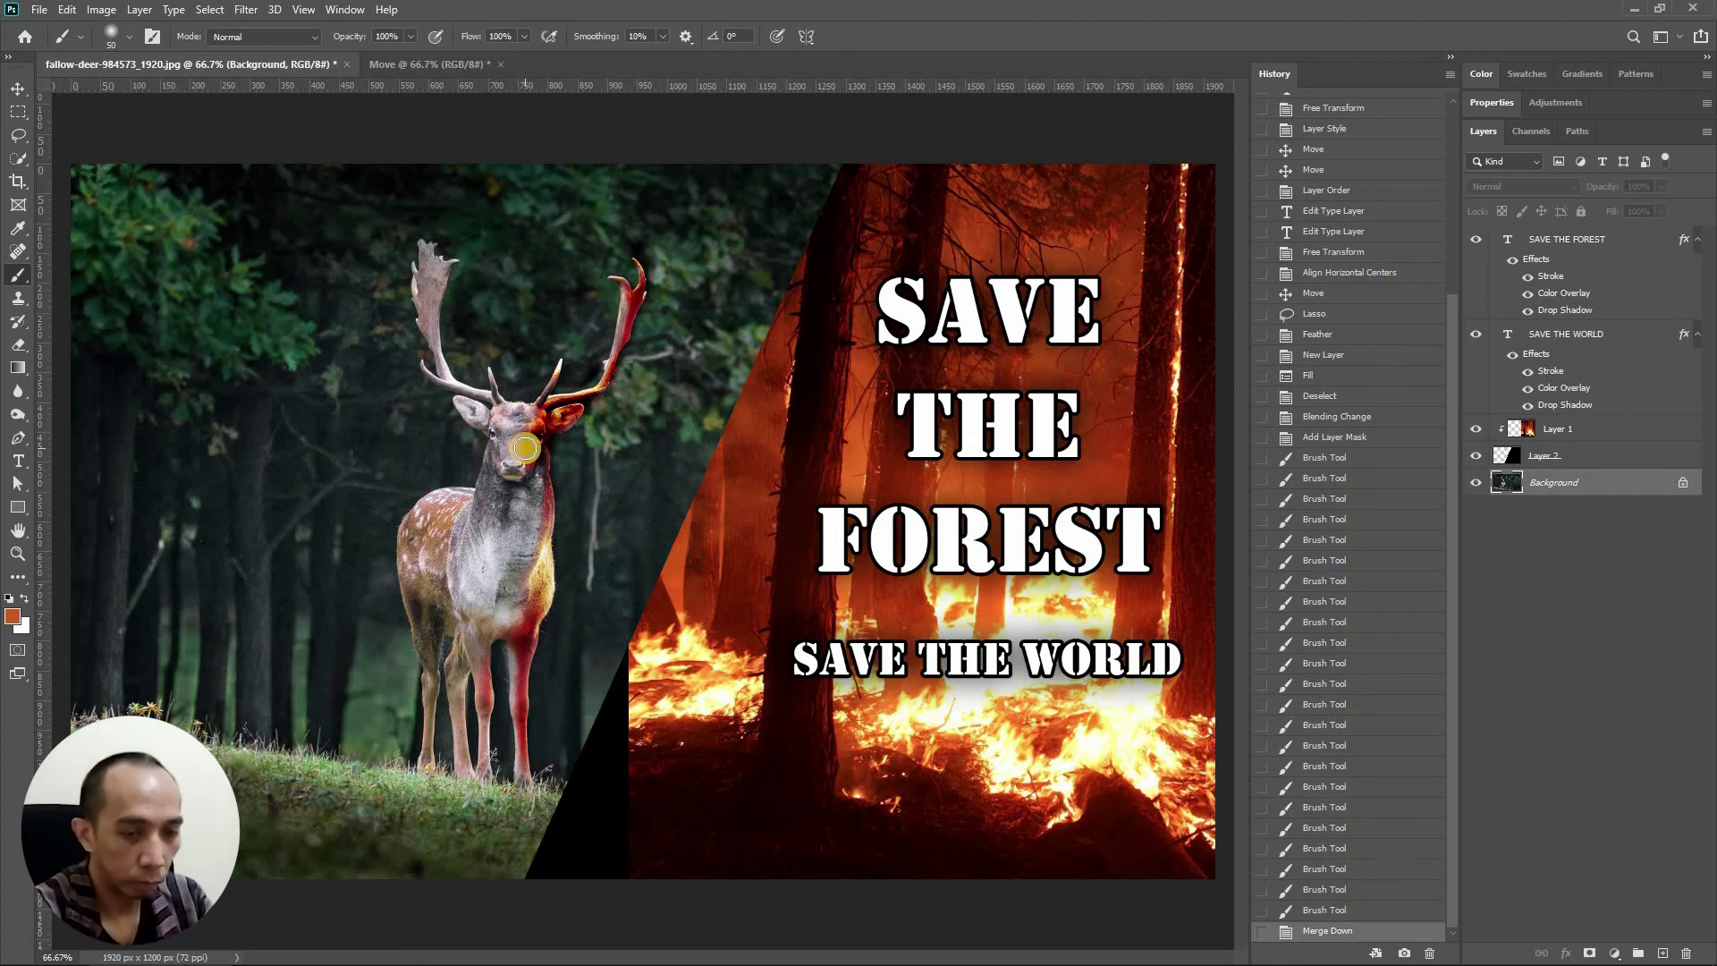
# Step: Set the Feather history state as the painting source and activate the History Brush tool
pyautogui.hotkey('ctrl', '+')
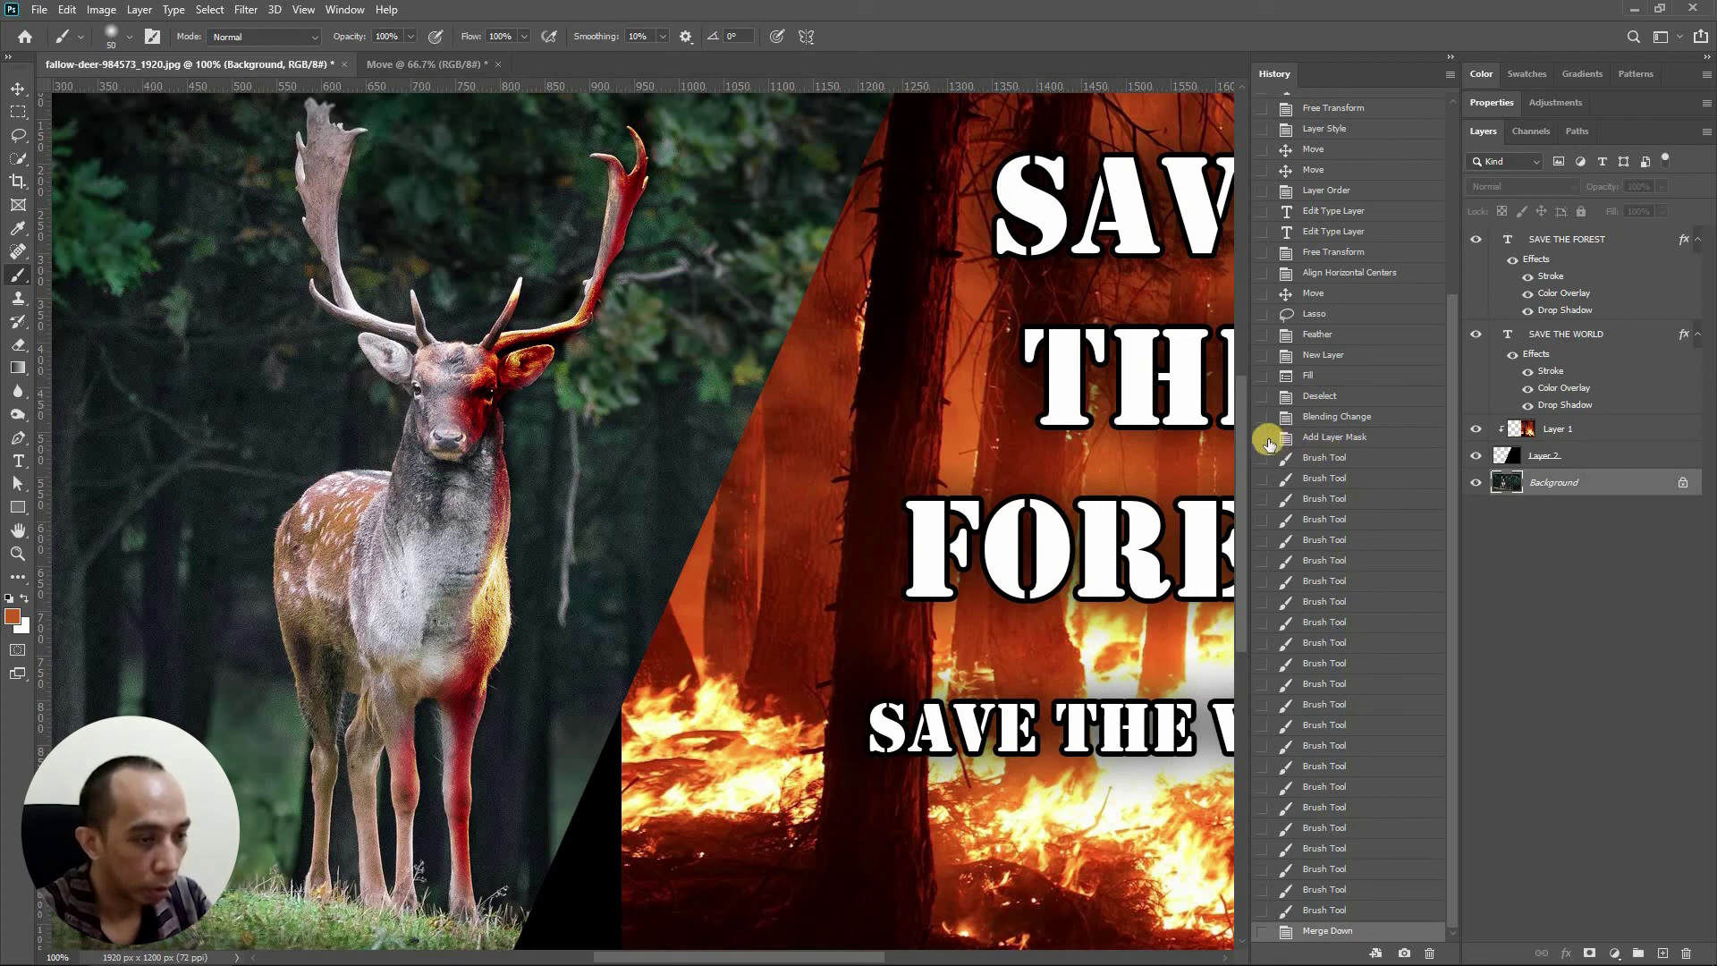
pyautogui.click(1264, 335)
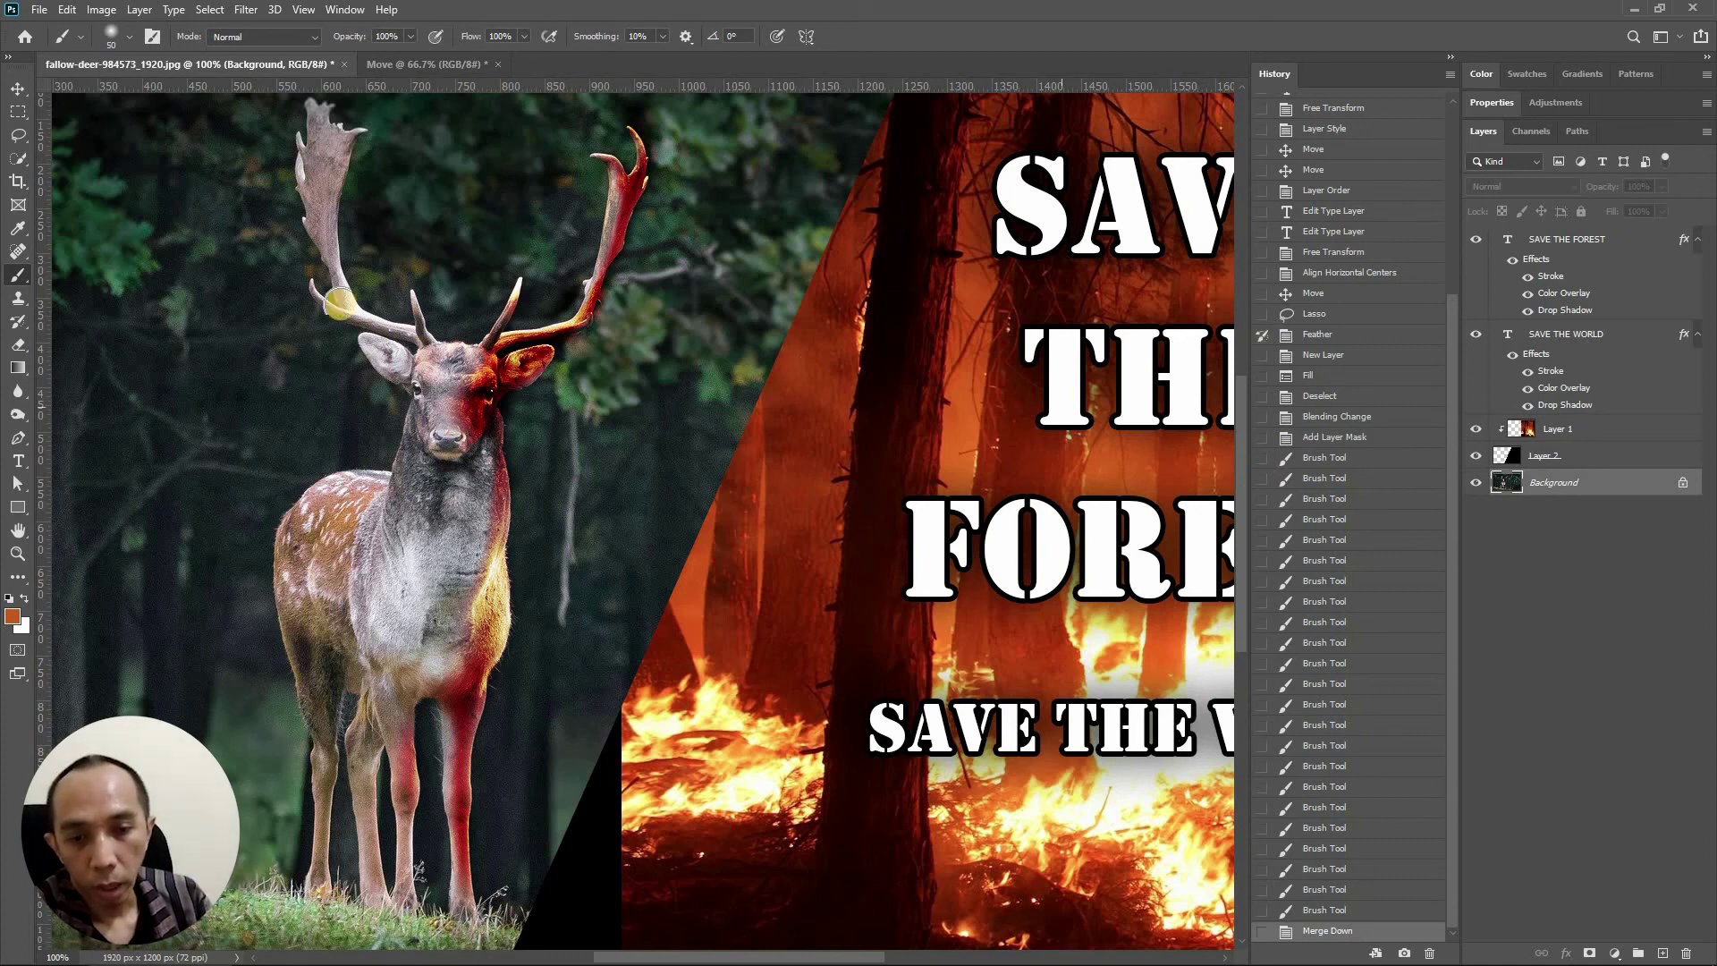
pyautogui.click(19, 323)
pyautogui.click(103, 322)
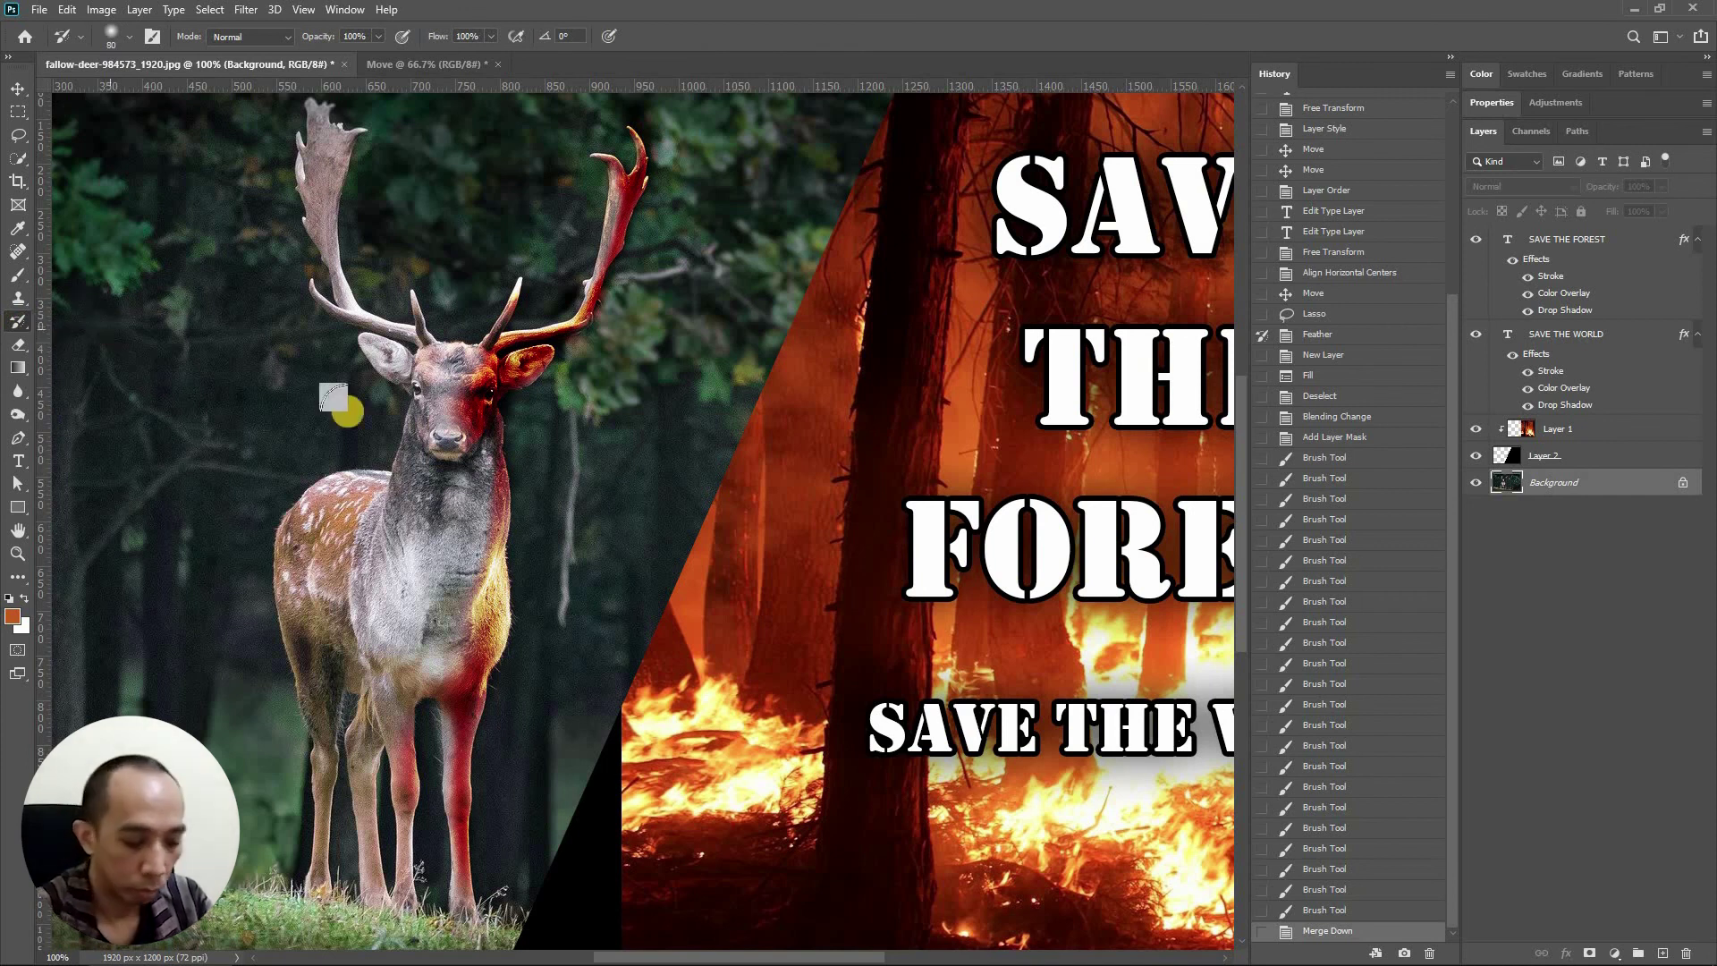
# Step: Restore the original colours on the deer's muzzle and cheek with a 50-pixel History Brush
pyautogui.press('[')
pyautogui.press('[')
pyautogui.press('[')
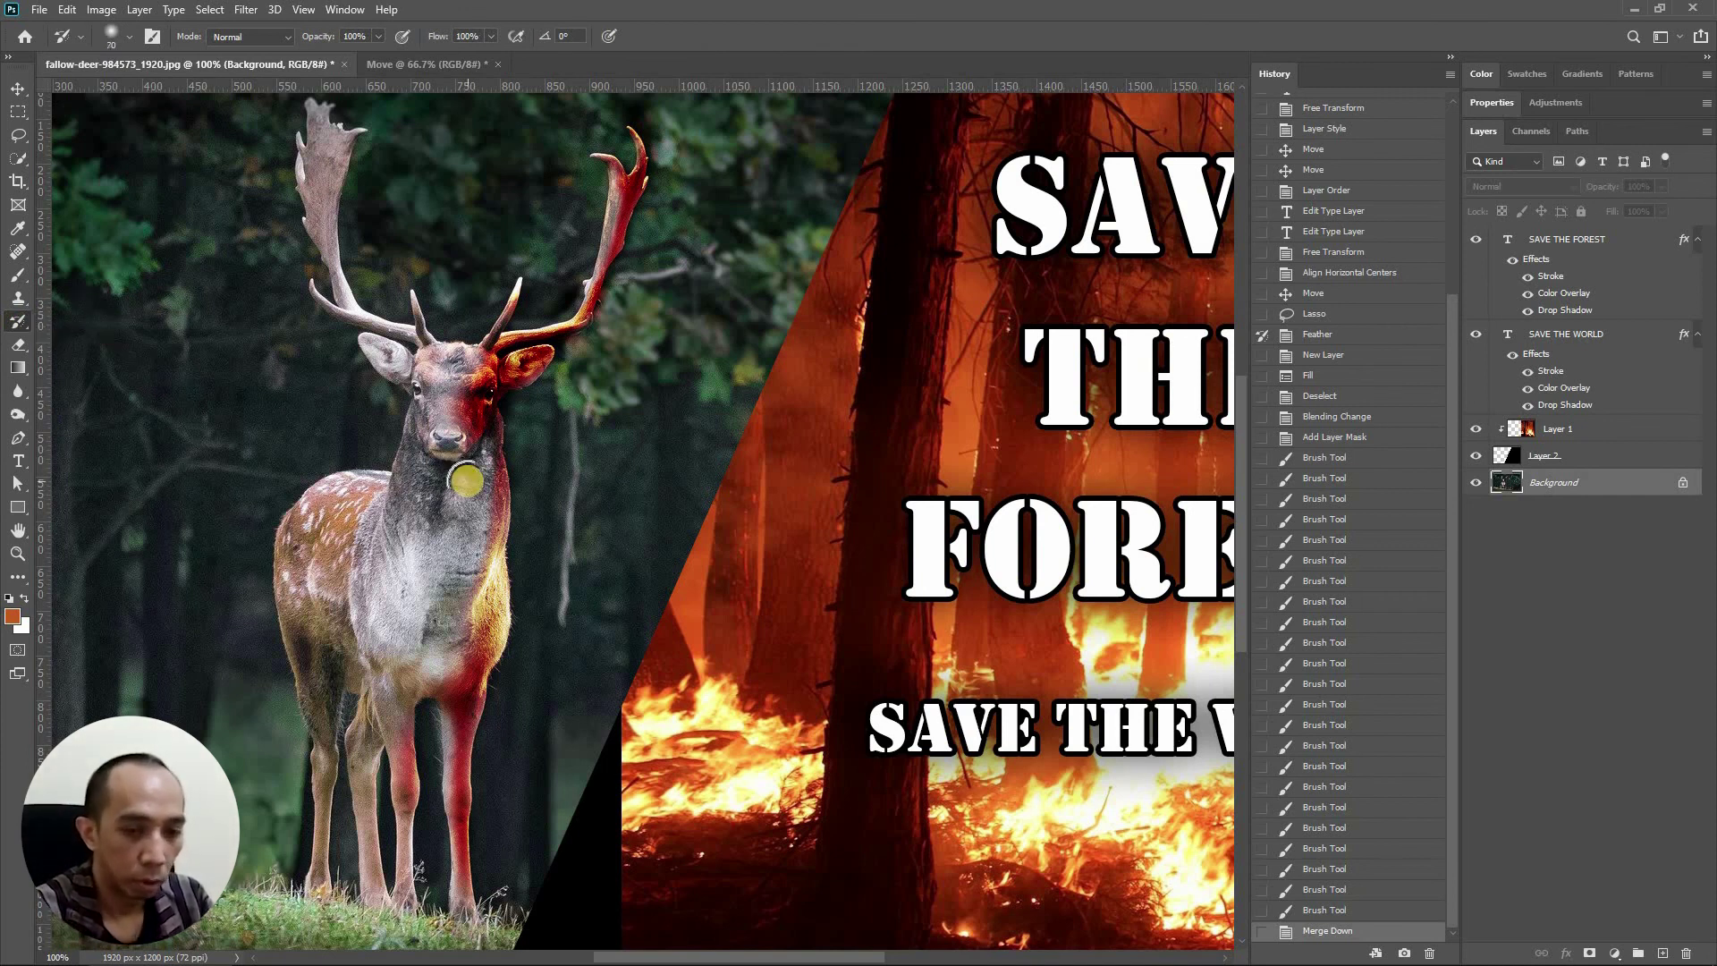
pyautogui.hotkey('ctrl', '+')
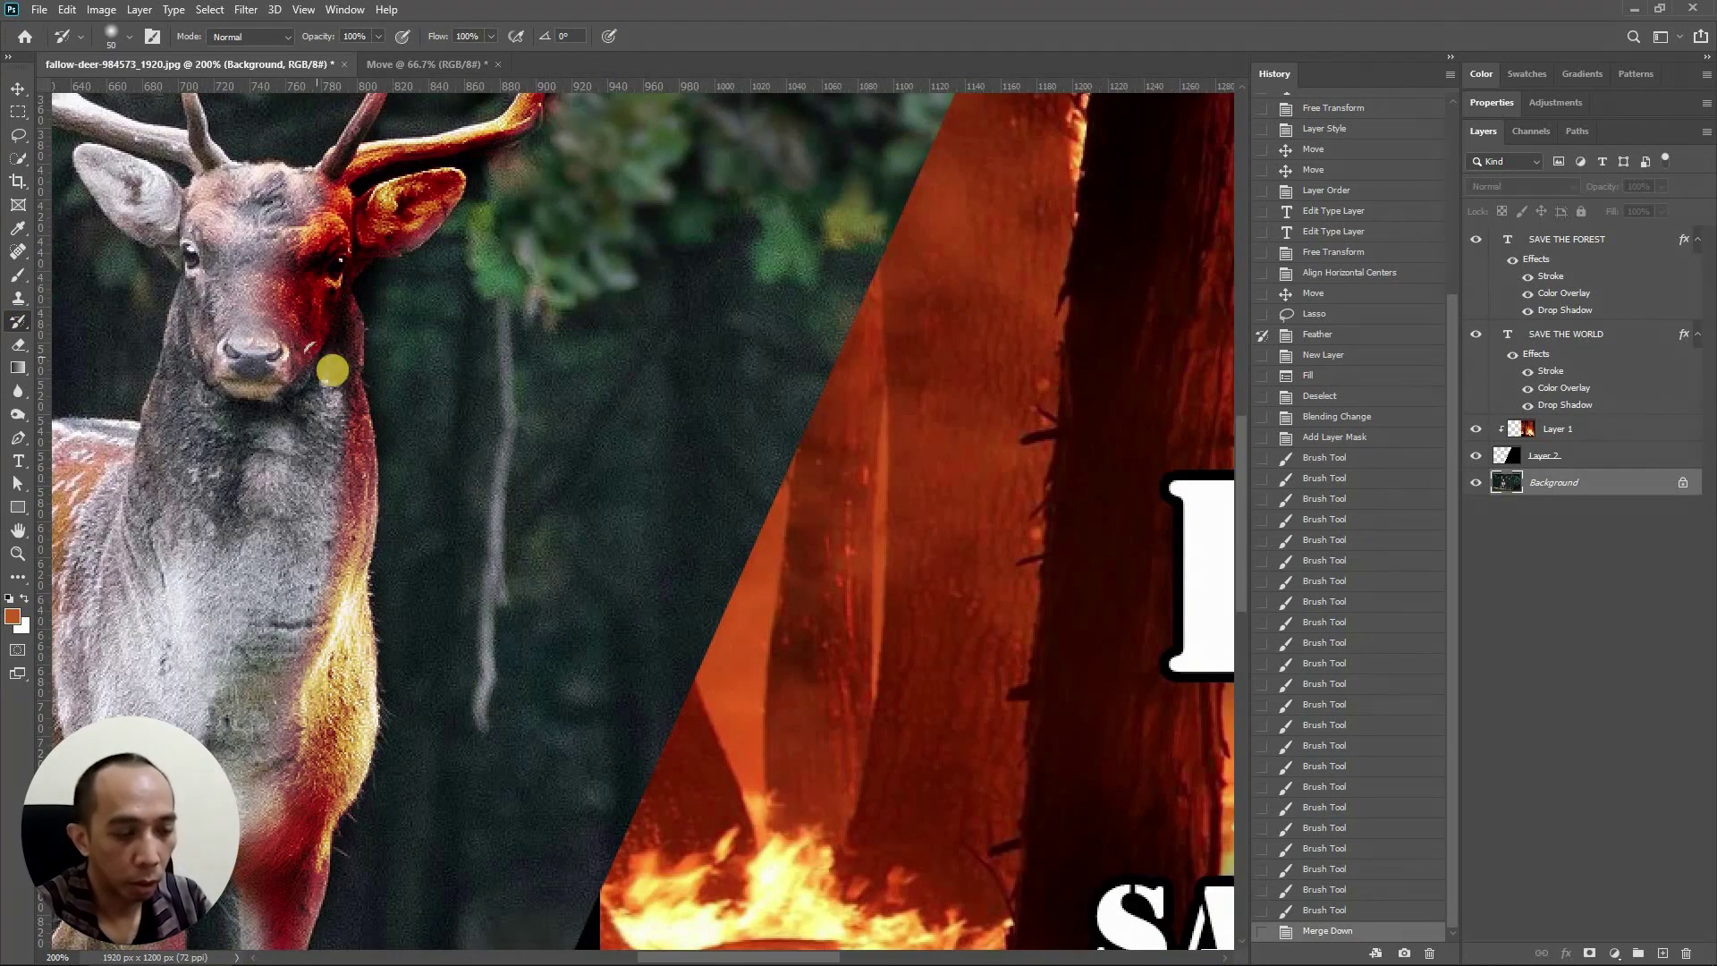
pyautogui.moveTo(340, 399); pyautogui.dragTo(487, 425)
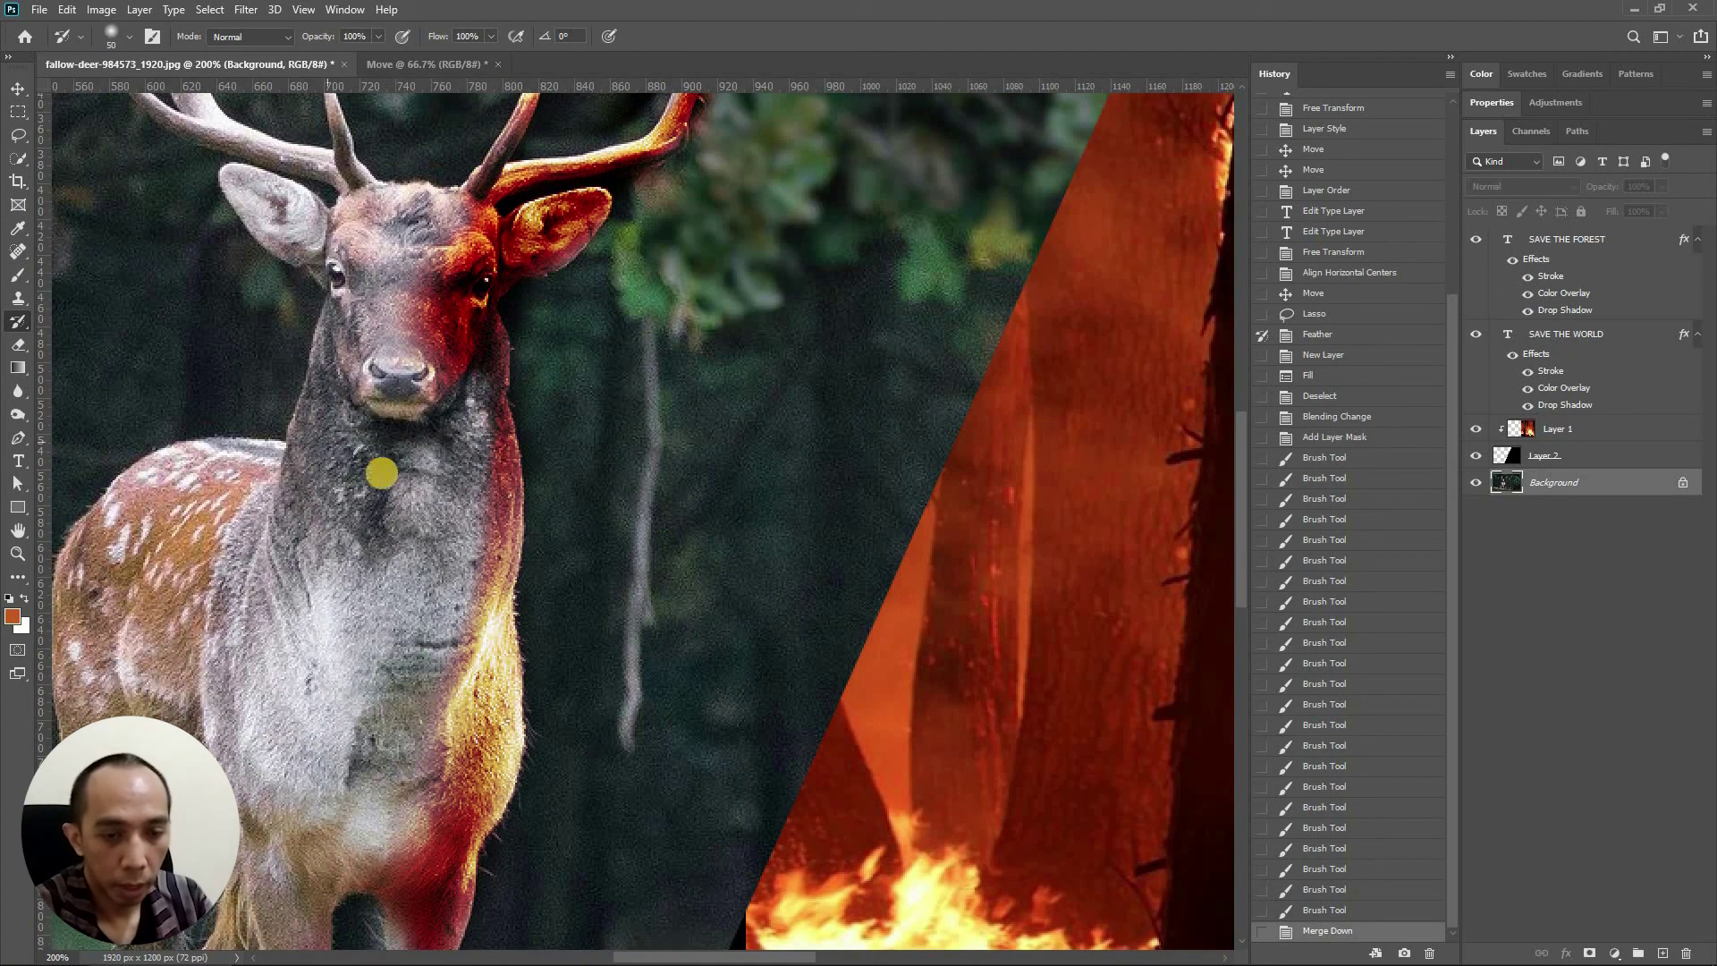
pyautogui.click(414, 348)
pyautogui.moveTo(414, 348)
pyautogui.mouseDown()
pyautogui.moveTo(405, 284)
pyautogui.moveTo(415, 385)
pyautogui.moveTo(420, 254)
pyautogui.moveTo(395, 650)
pyautogui.mouseUp()
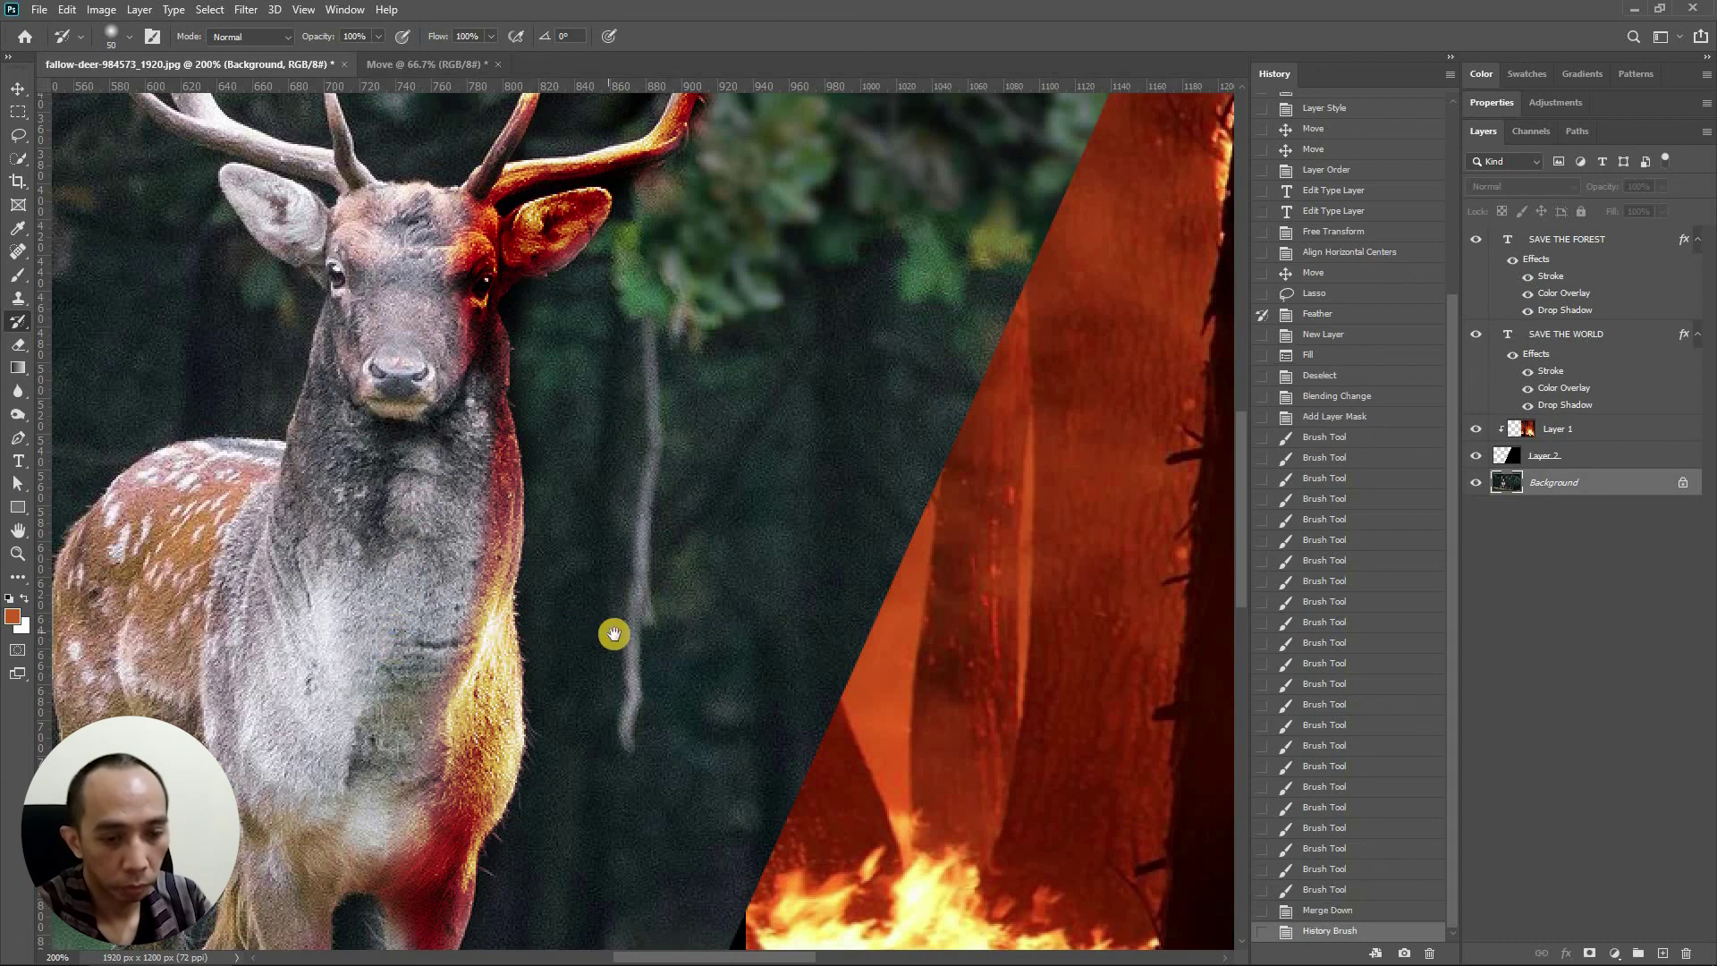
# Step: Extend the History Brush restoration over the inner part of the deer's face
pyautogui.moveTo(614, 632); pyautogui.dragTo(626, 449)
pyautogui.moveTo(411, 499)
pyautogui.mouseDown()
pyautogui.moveTo(389, 633)
pyautogui.moveTo(318, 706)
pyautogui.mouseUp()
pyautogui.moveTo(437, 368); pyautogui.dragTo(428, 654)
pyautogui.moveTo(668, 528); pyautogui.dragTo(644, 506)
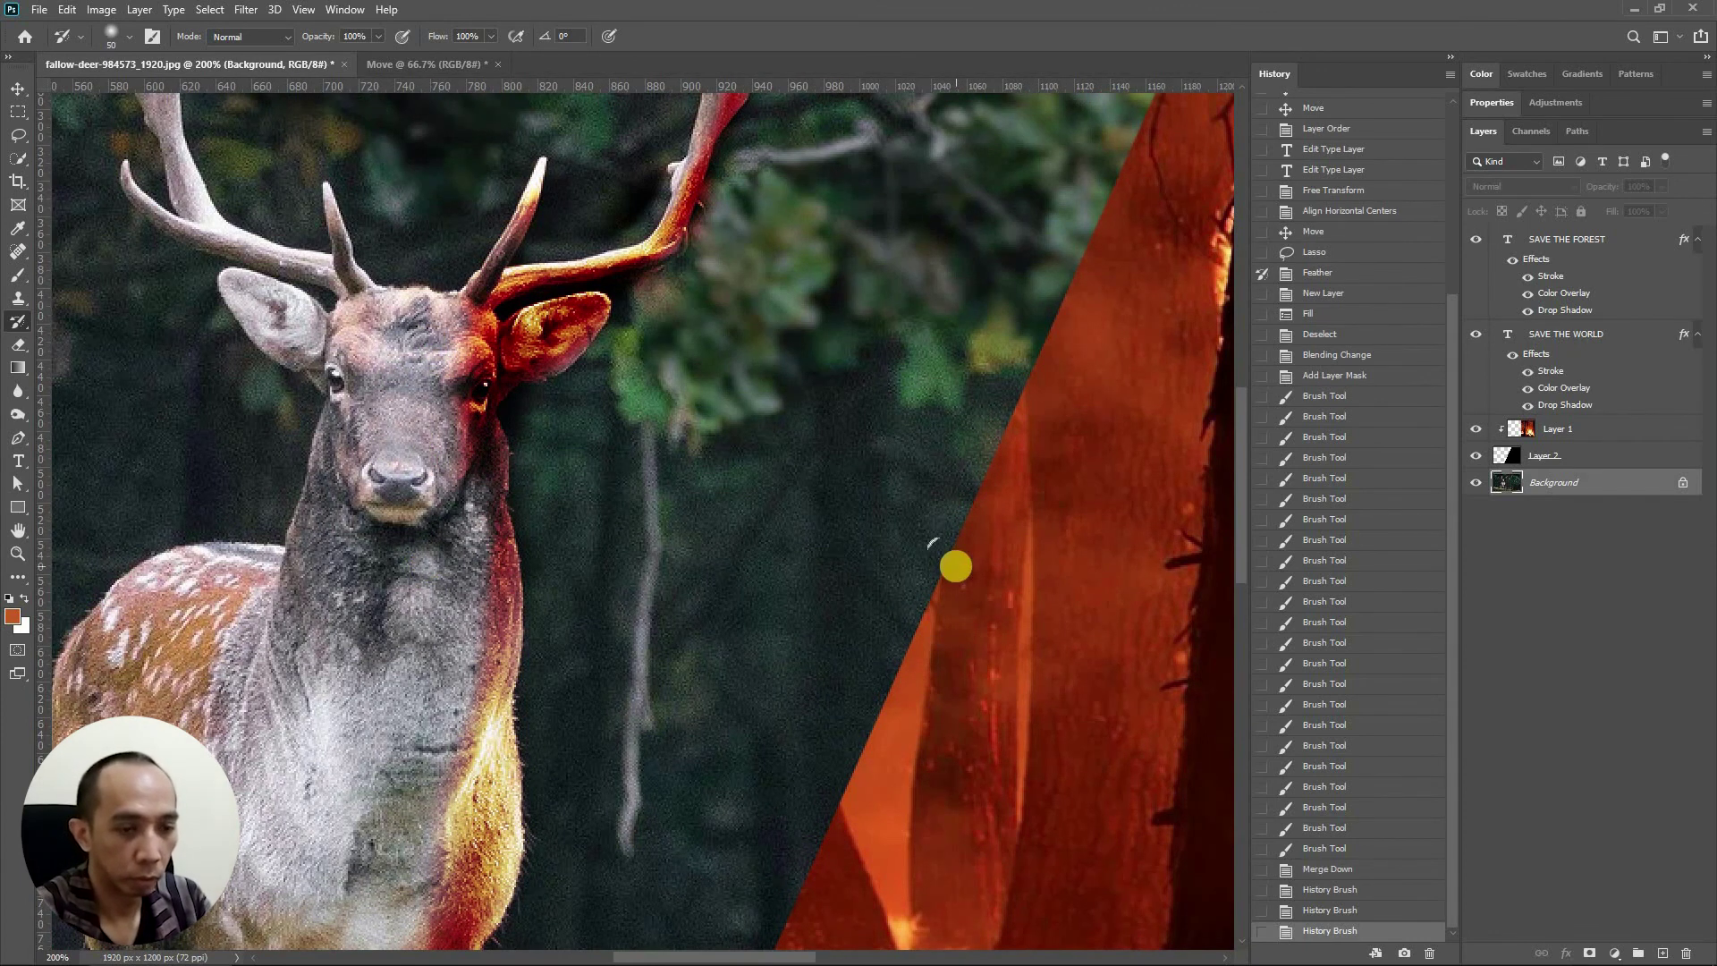
pyautogui.hotkey('ctrl', '-')
pyautogui.hotkey('ctrl', '-')
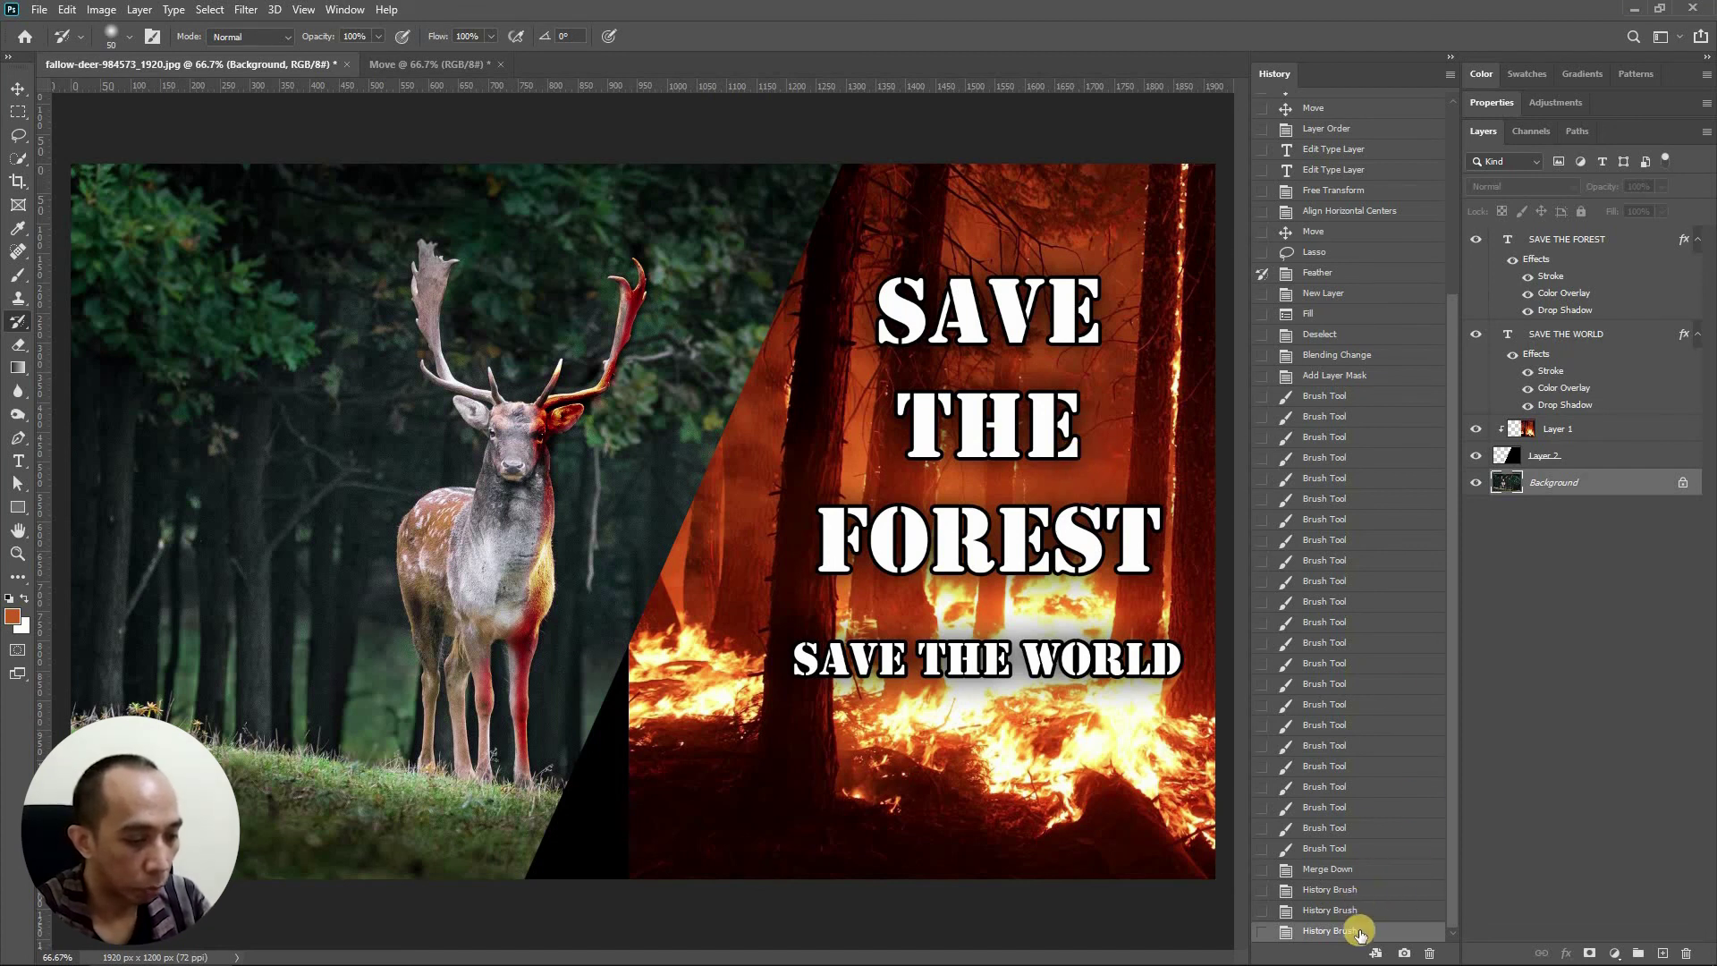
# Step: Enlarge the History Brush to 150 pixels and go back to the latest states in the history list
pyautogui.press(']')
pyautogui.press(']')
pyautogui.press(']')
pyautogui.press(']')
pyautogui.press(']')
pyautogui.press(']')
pyautogui.press(']')
pyautogui.scroll(1, 1349, 855)
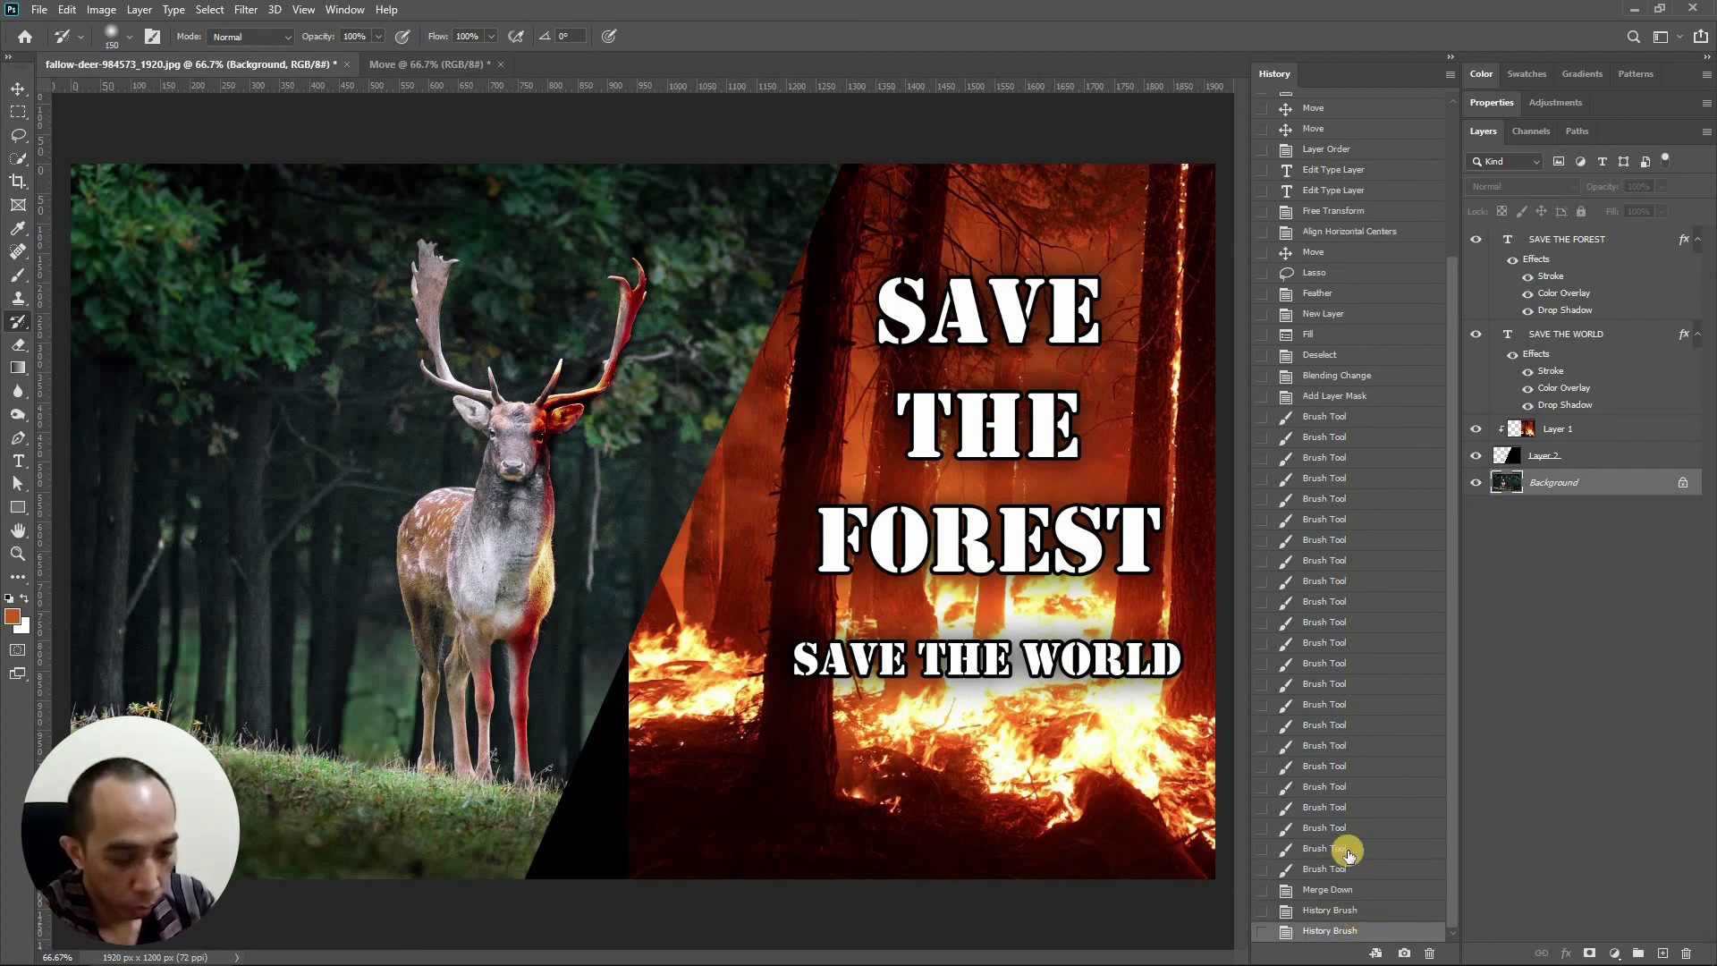